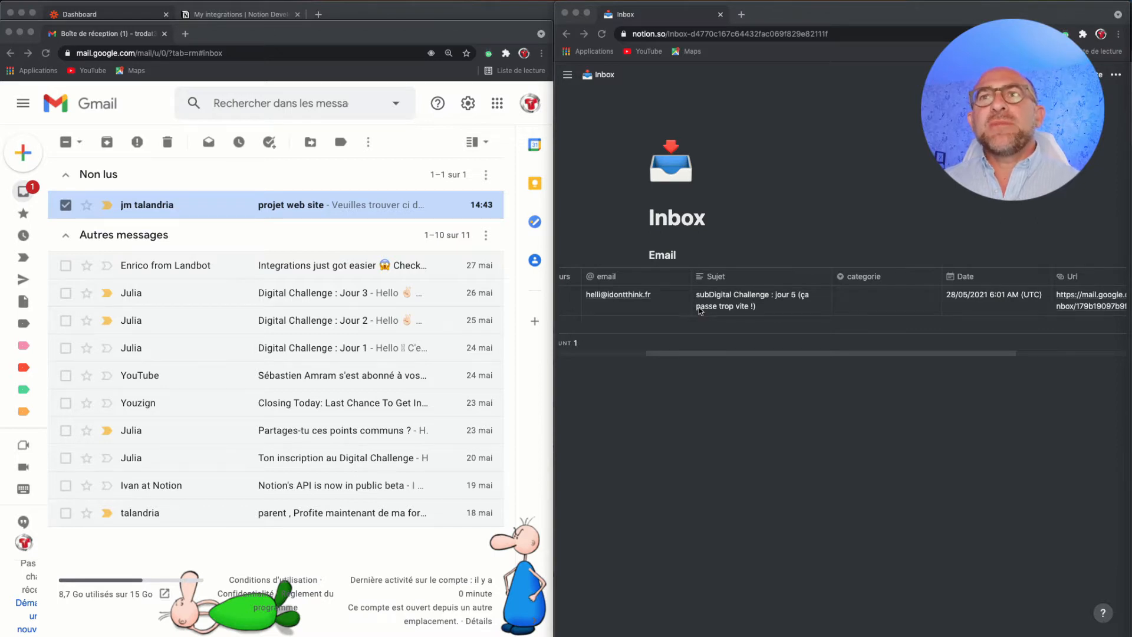
click(709, 356)
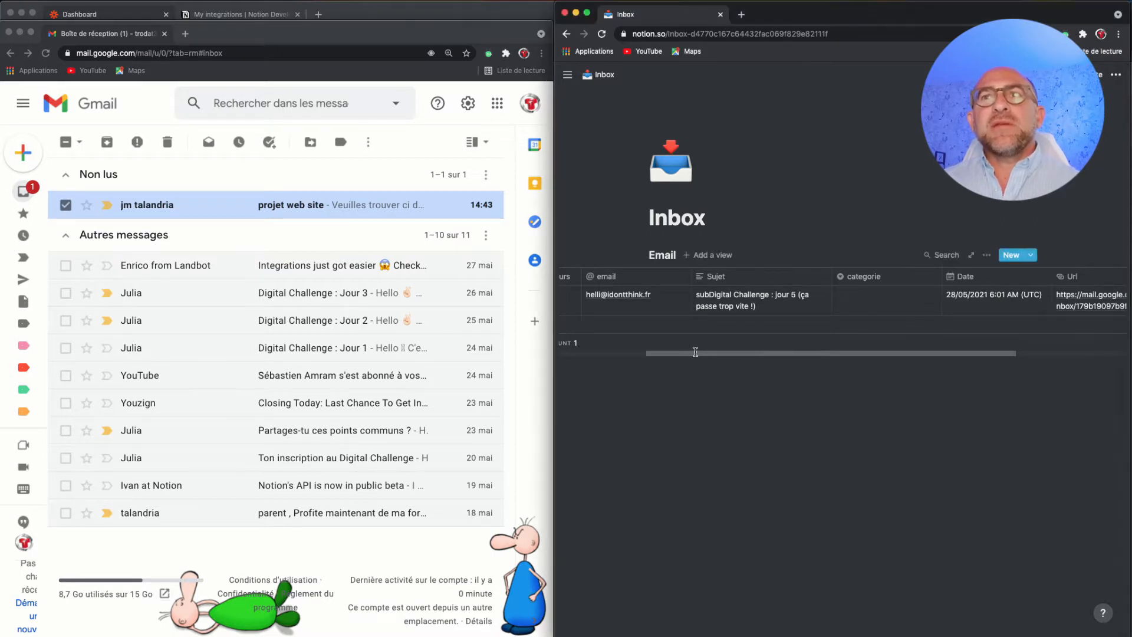
mouse_move(696, 354)
mouse_down()
mouse_move(645, 356)
mouse_move(769, 365)
mouse_move(684, 366)
mouse_up()
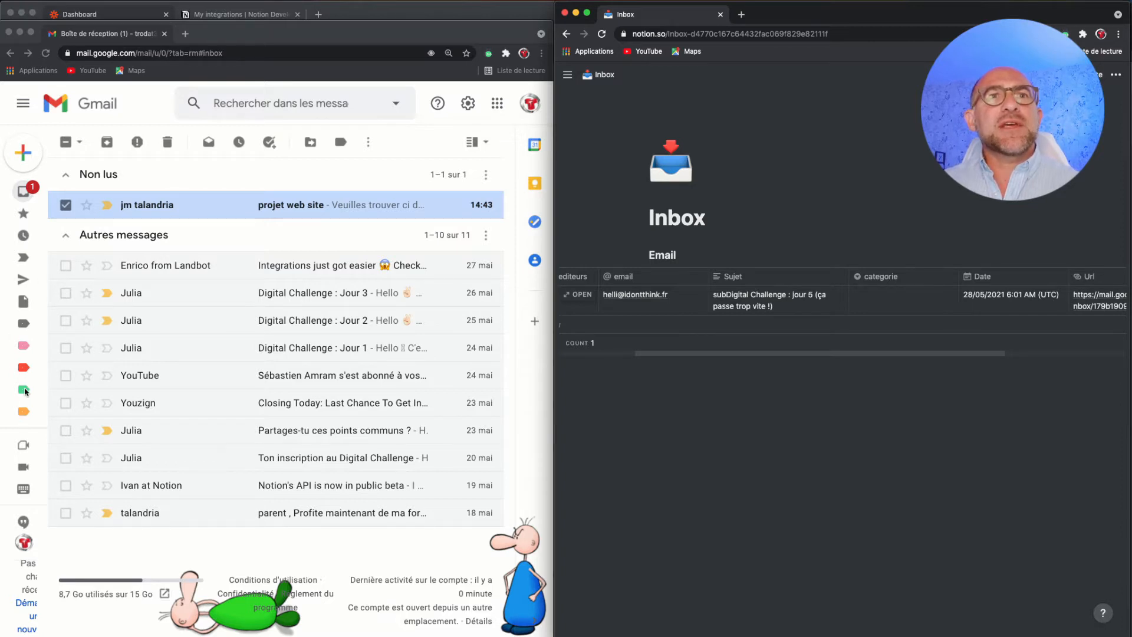
- Apply the existing "notion" label to the unread "projet web site" email in Gmail
click(221, 210)
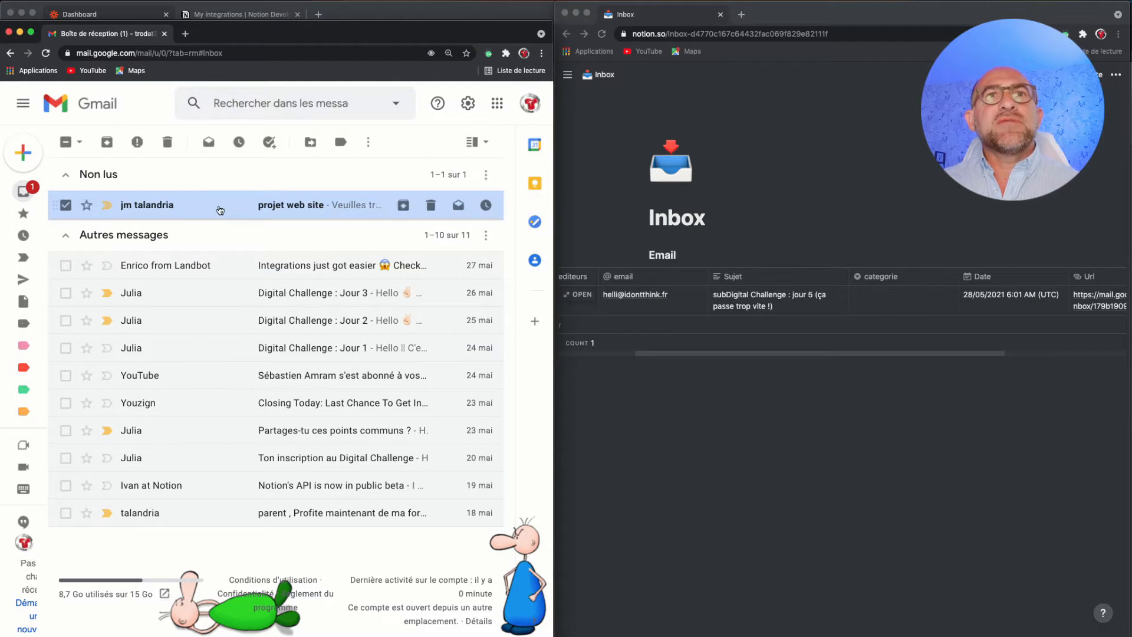
right_click(219, 210)
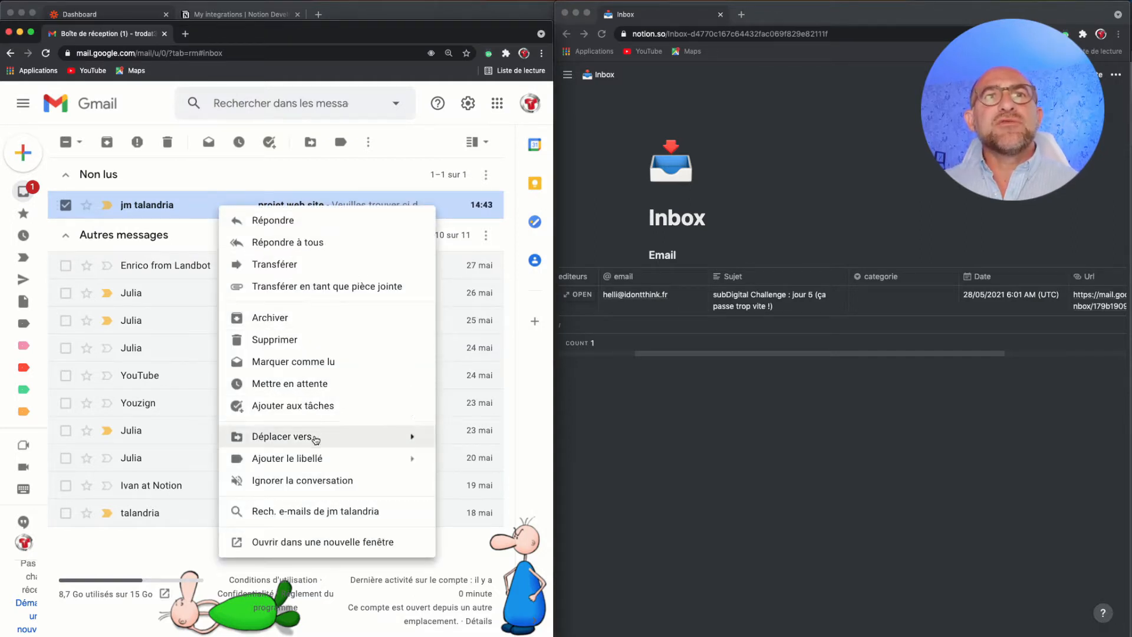
mouse_move(319, 455)
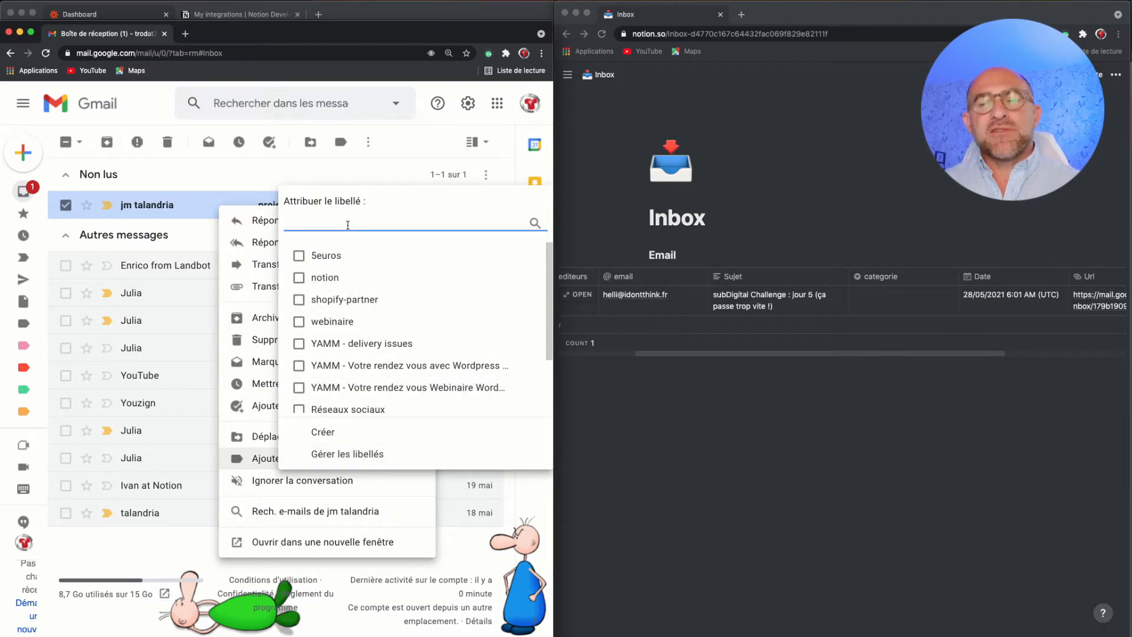
text(notio)
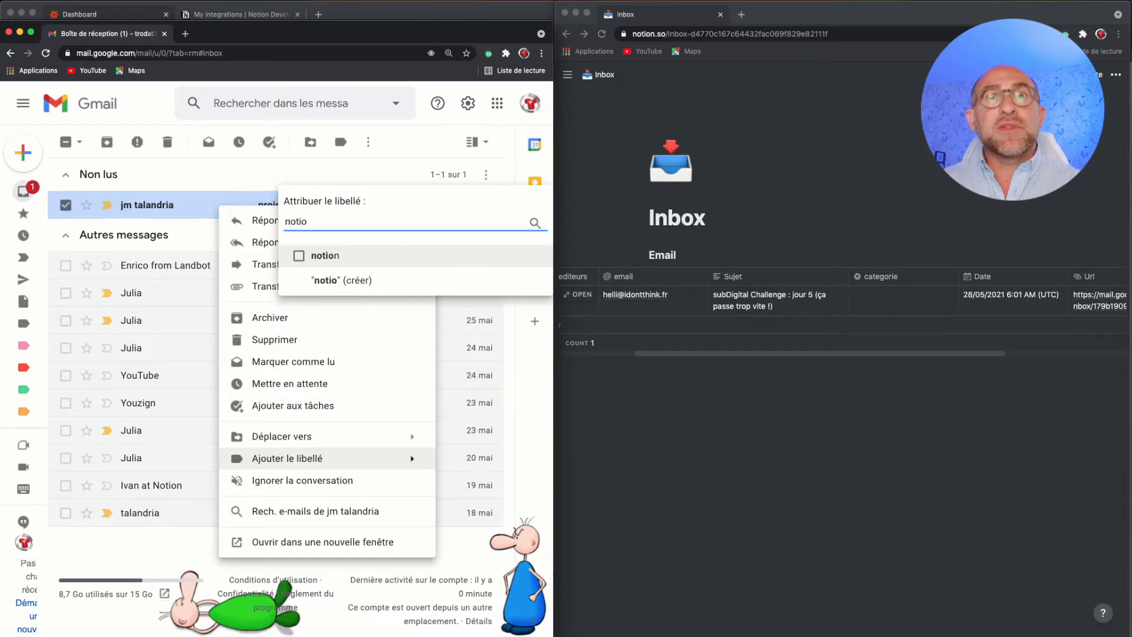
click(338, 256)
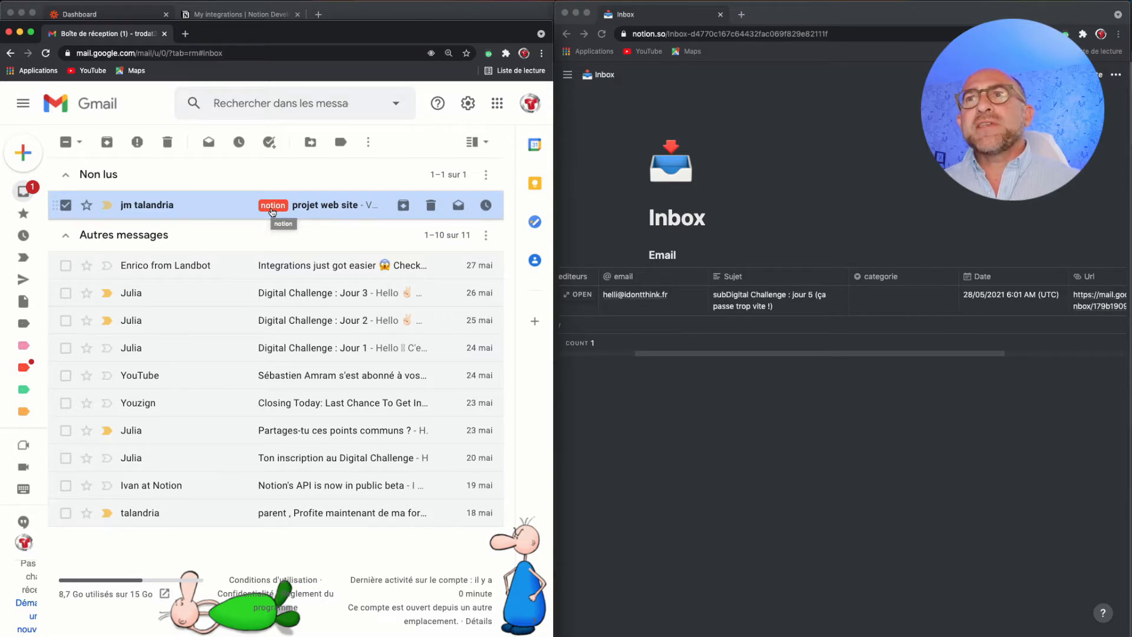
click(850, 230)
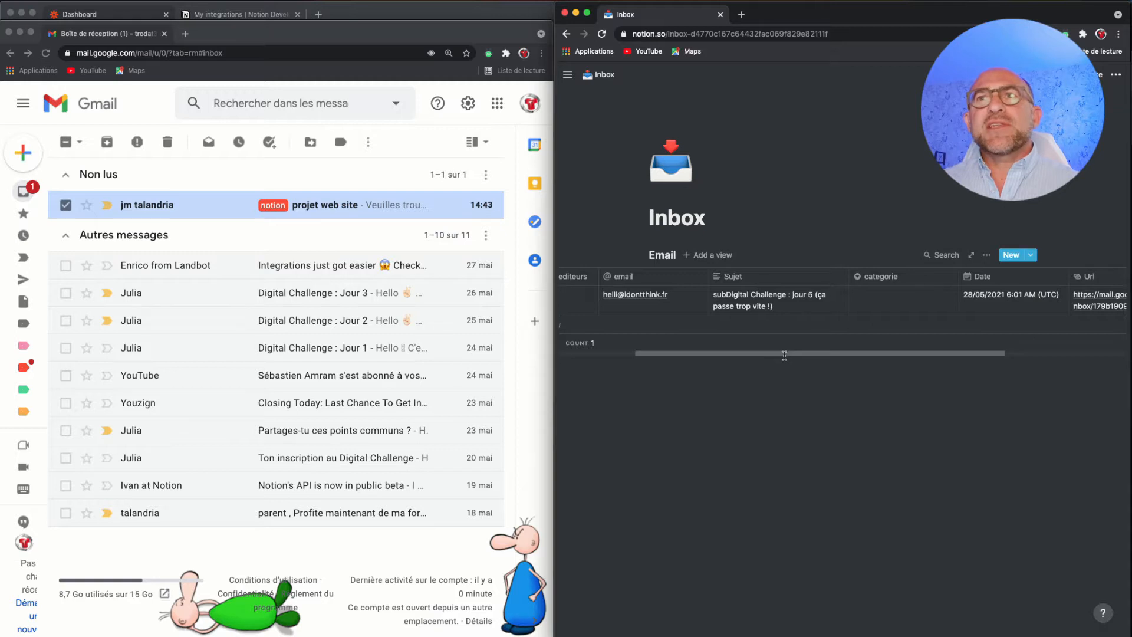
drag(784, 354, 764, 358)
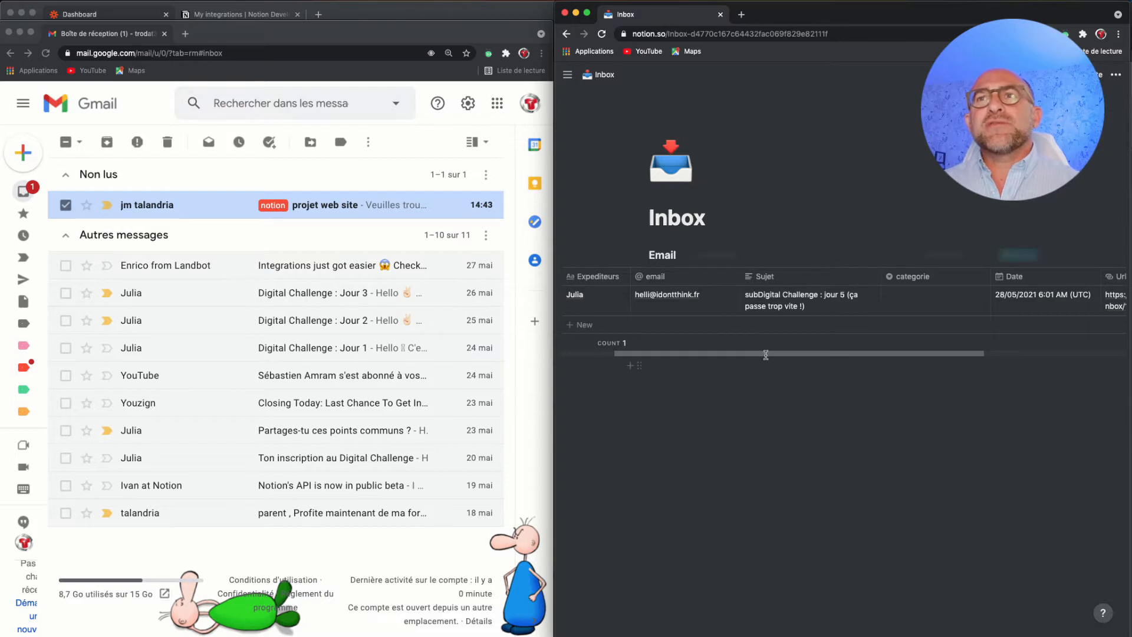
scroll(740, 357, left, 3)
drag(731, 358, 758, 343)
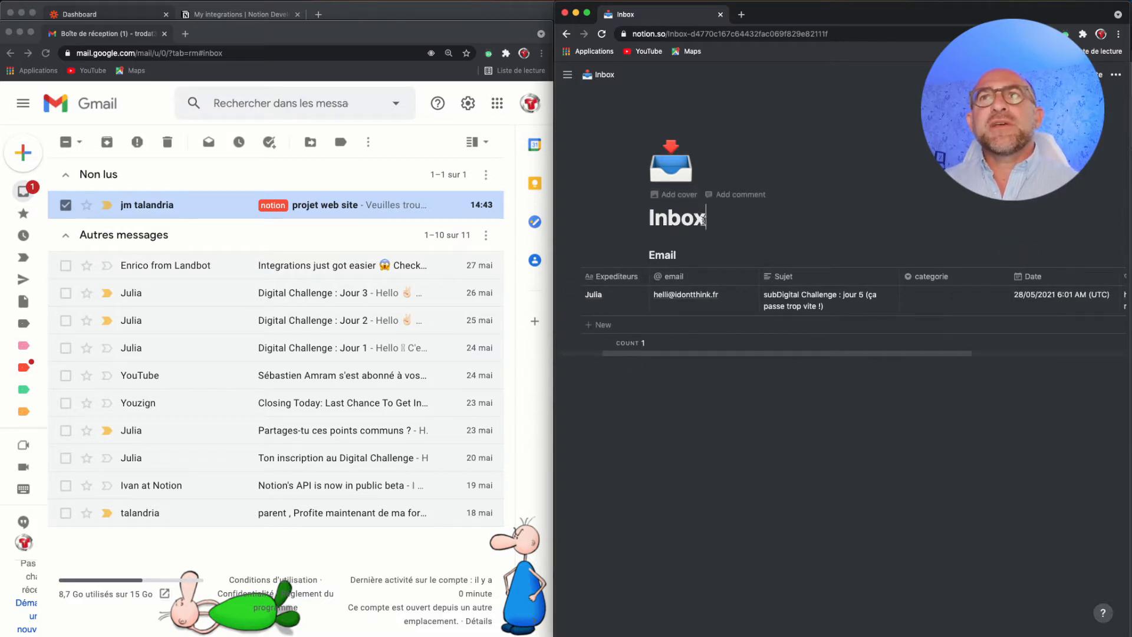
drag(705, 220, 649, 221)
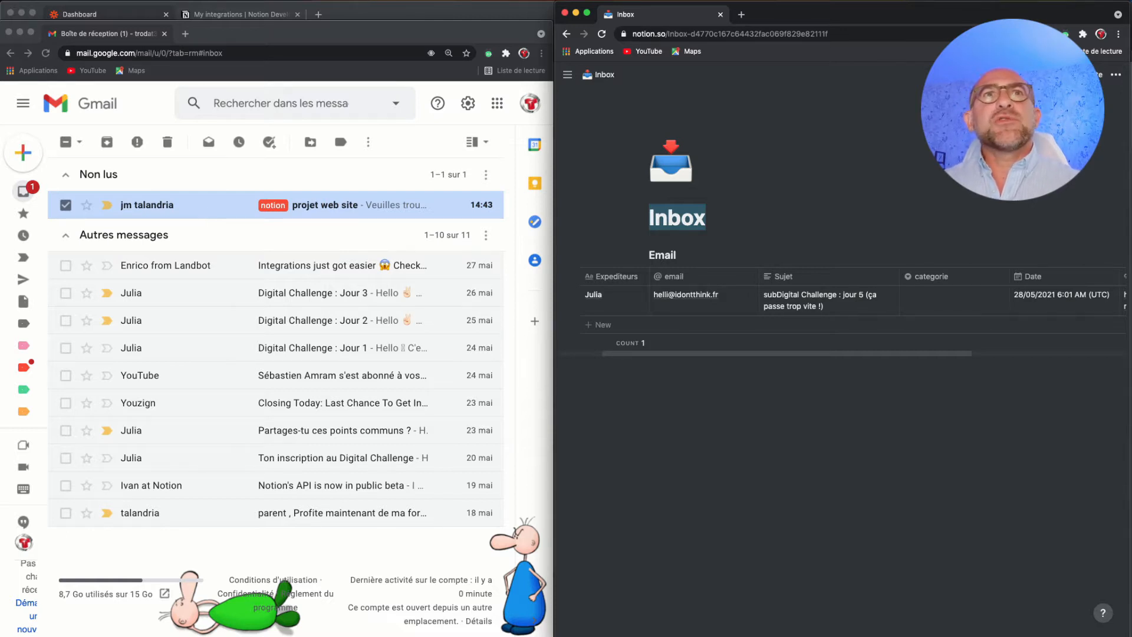
- Switch to Zapier and open its dashboard with the workflow creation form
click(94, 15)
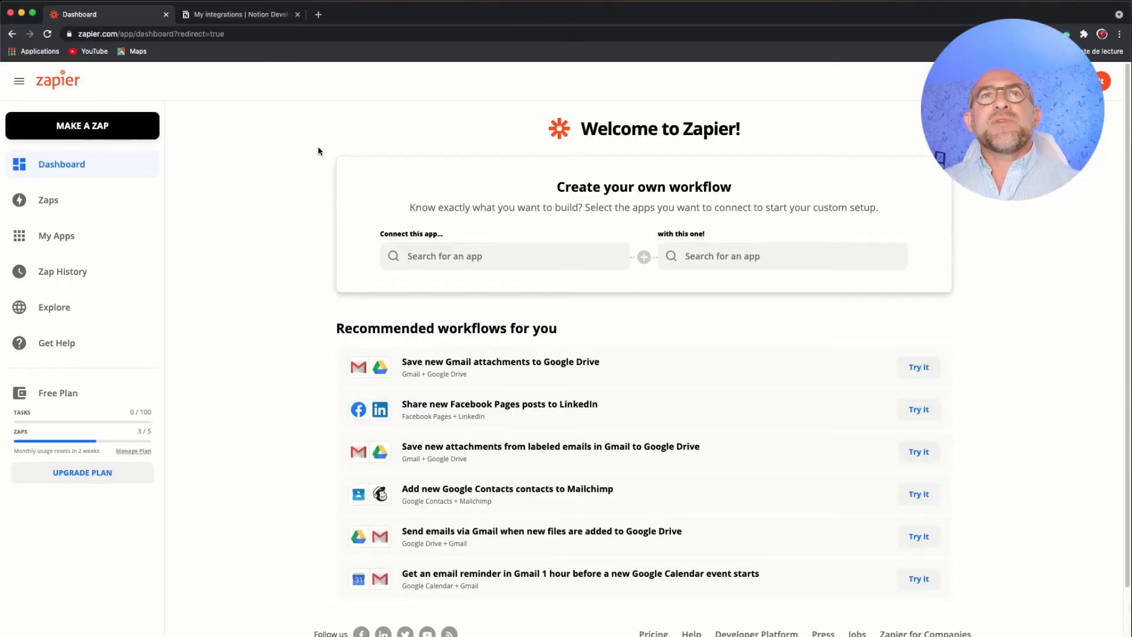
click(87, 173)
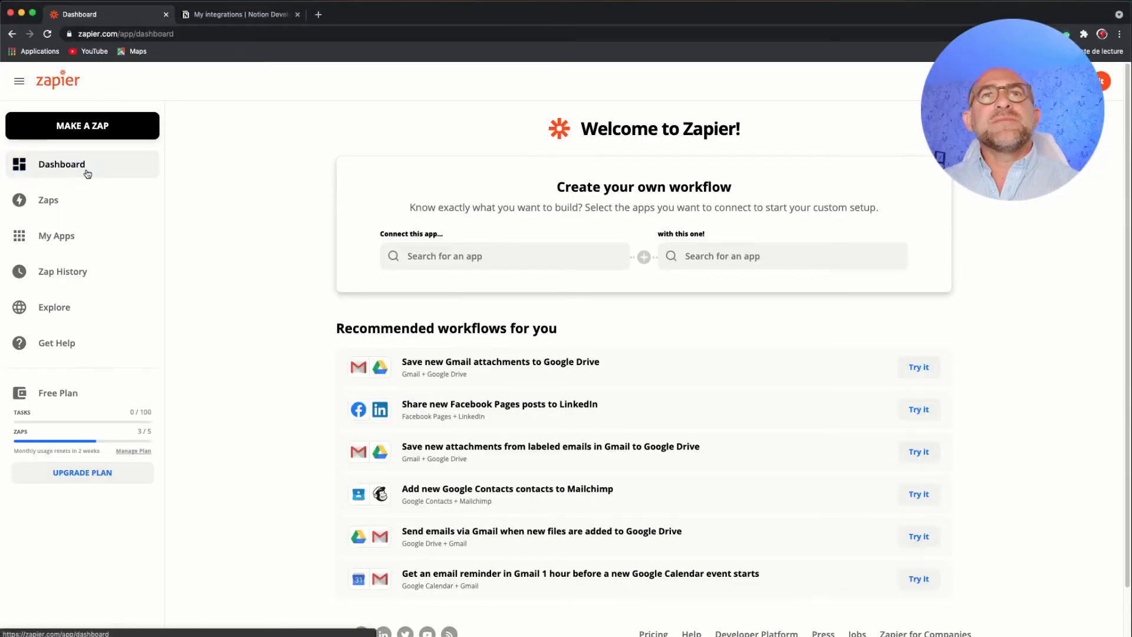
scroll(401, 335, down, 2)
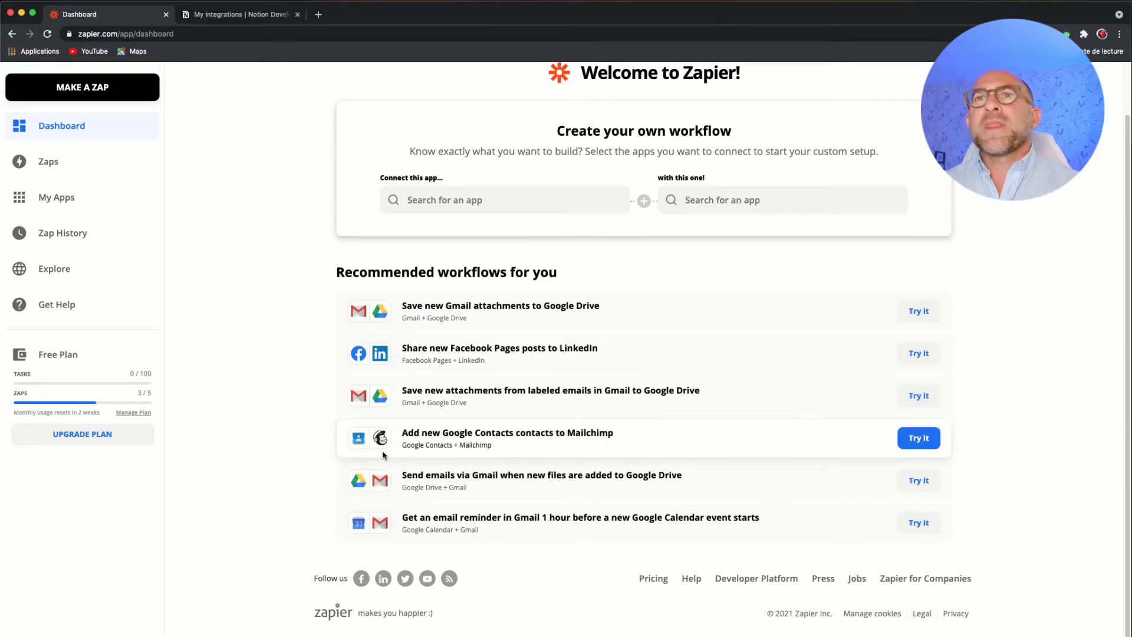
scroll(384, 454, up, 2)
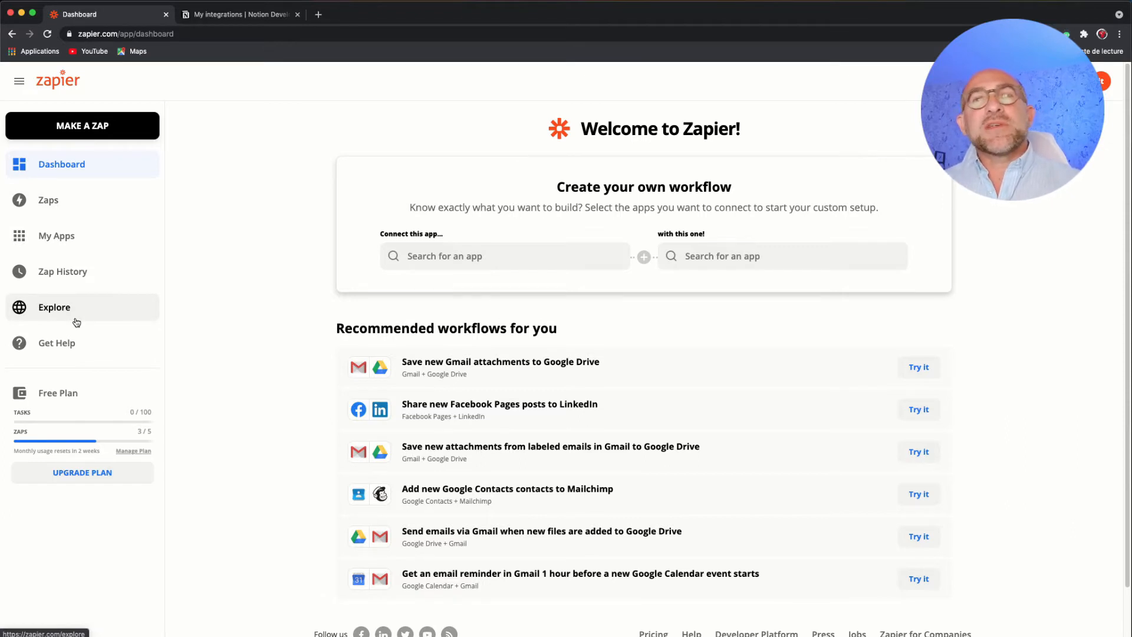
- Search for Gmail and choose it as the first app to connect in the new workflow
click(498, 252)
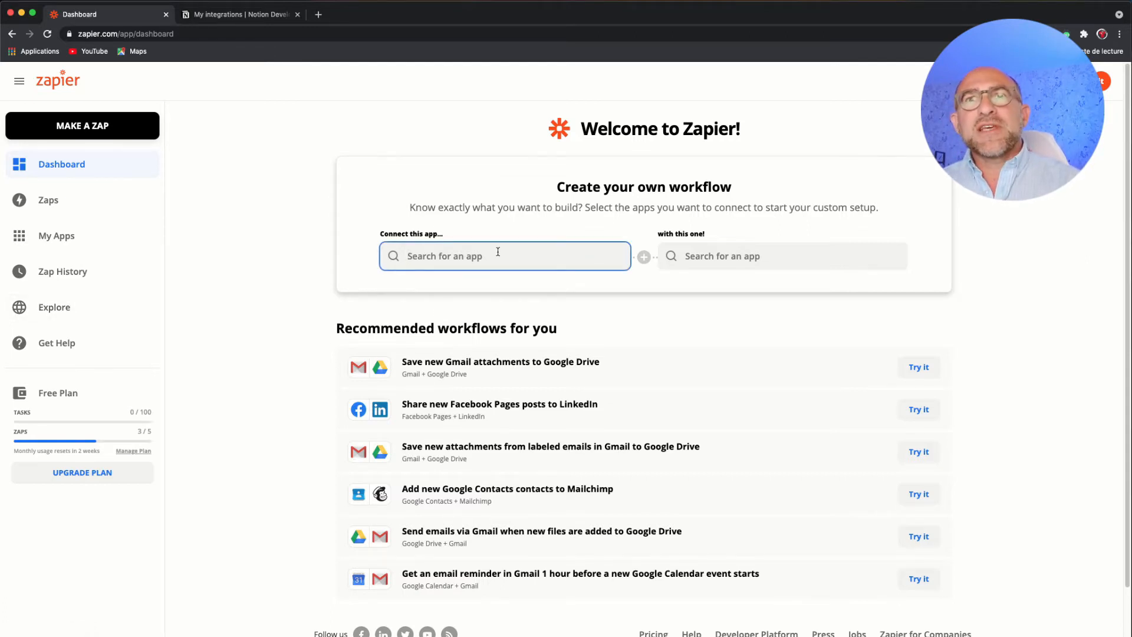
text(gmaz)
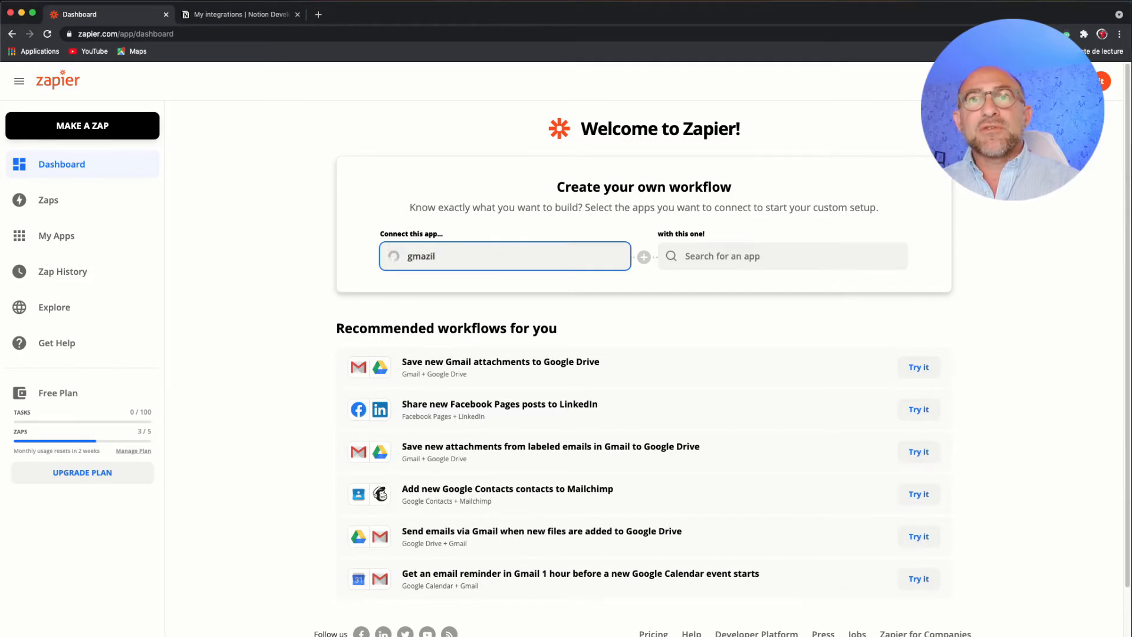
key(BackSpace)
text(il)
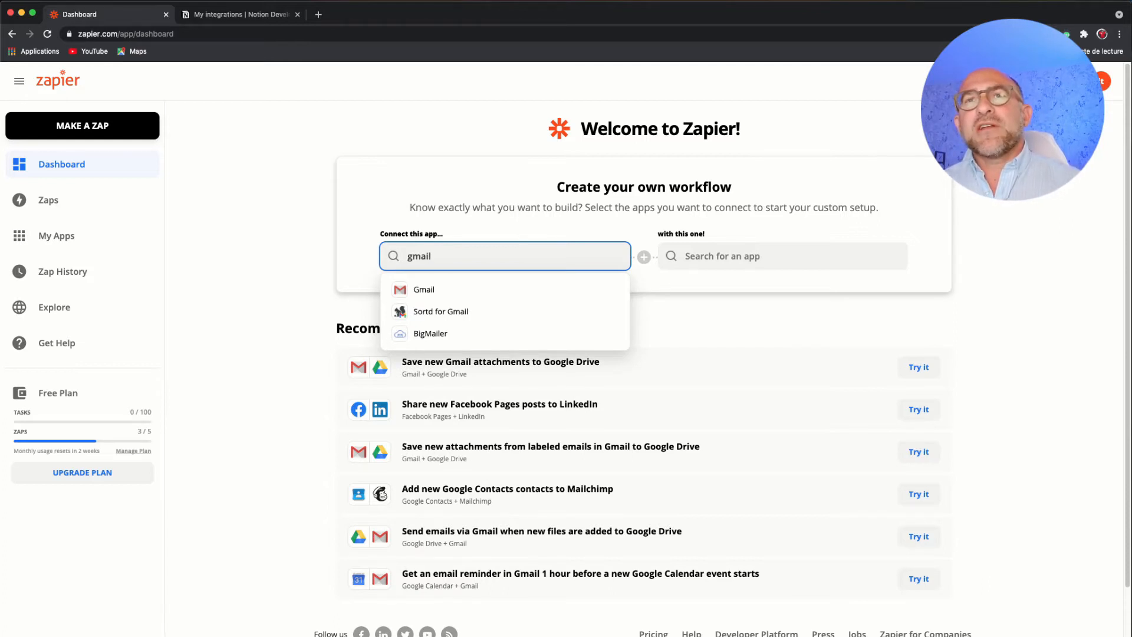
click(442, 290)
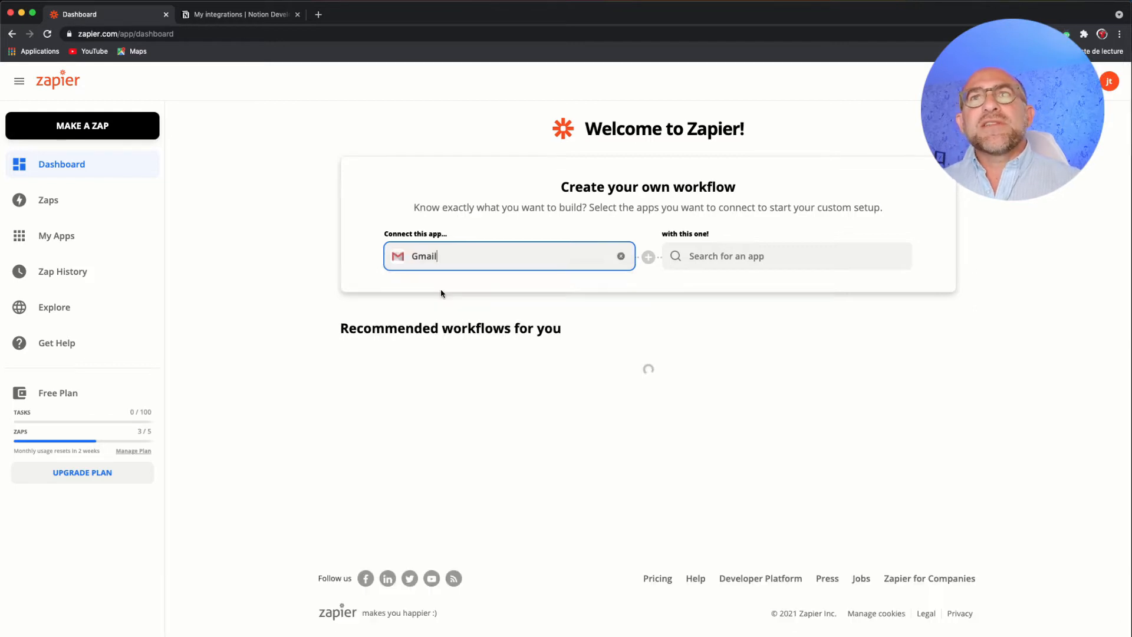
- Choose Notion as the second app of the workflow and create the Zap
click(748, 255)
text(notion)
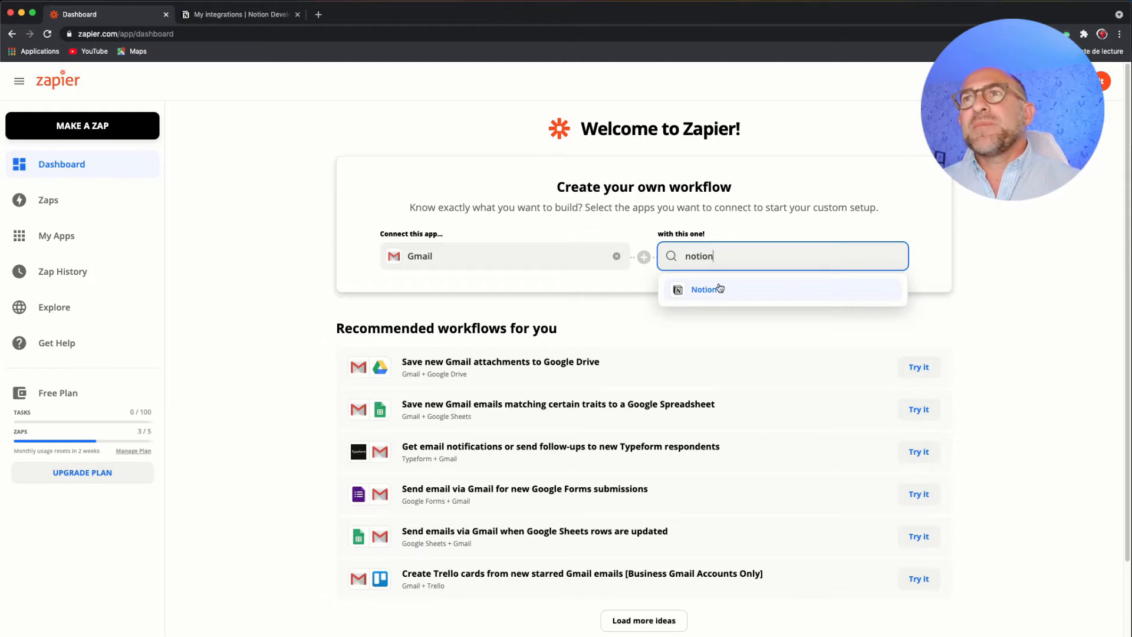
click(719, 288)
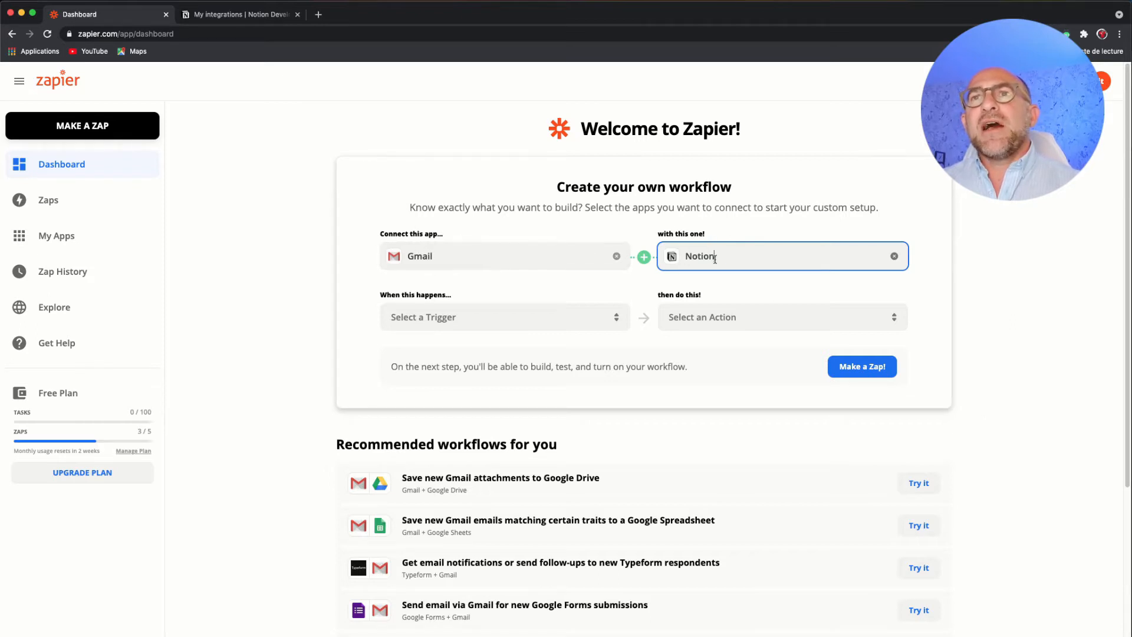
click(859, 367)
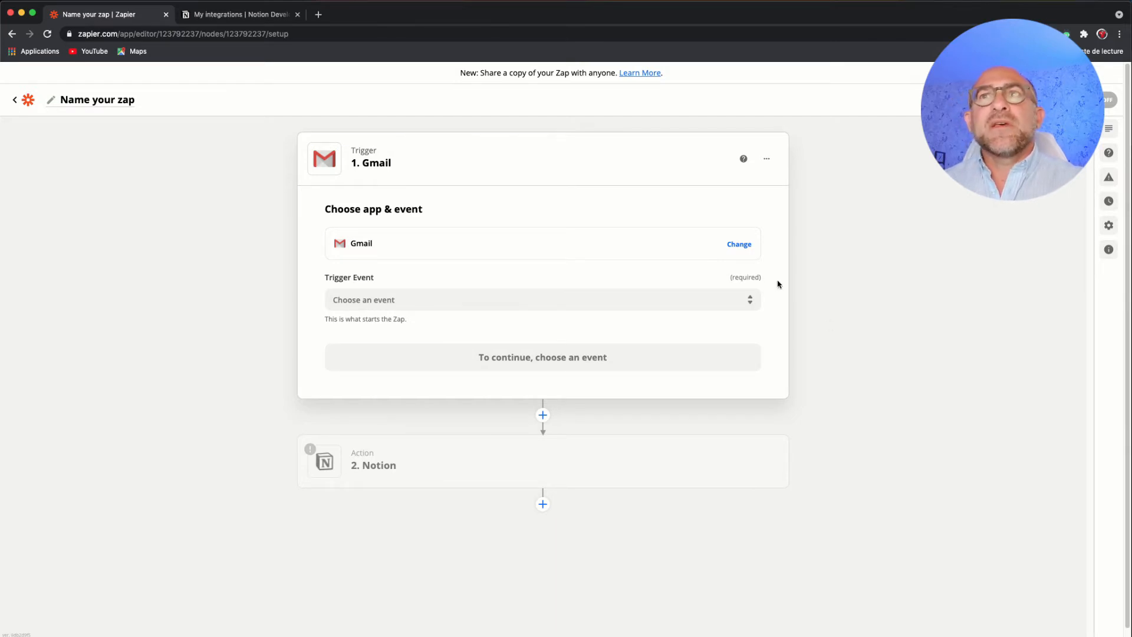
- Select Gmail as the Zap's trigger app and set the trigger event to New Labeled Email
click(658, 247)
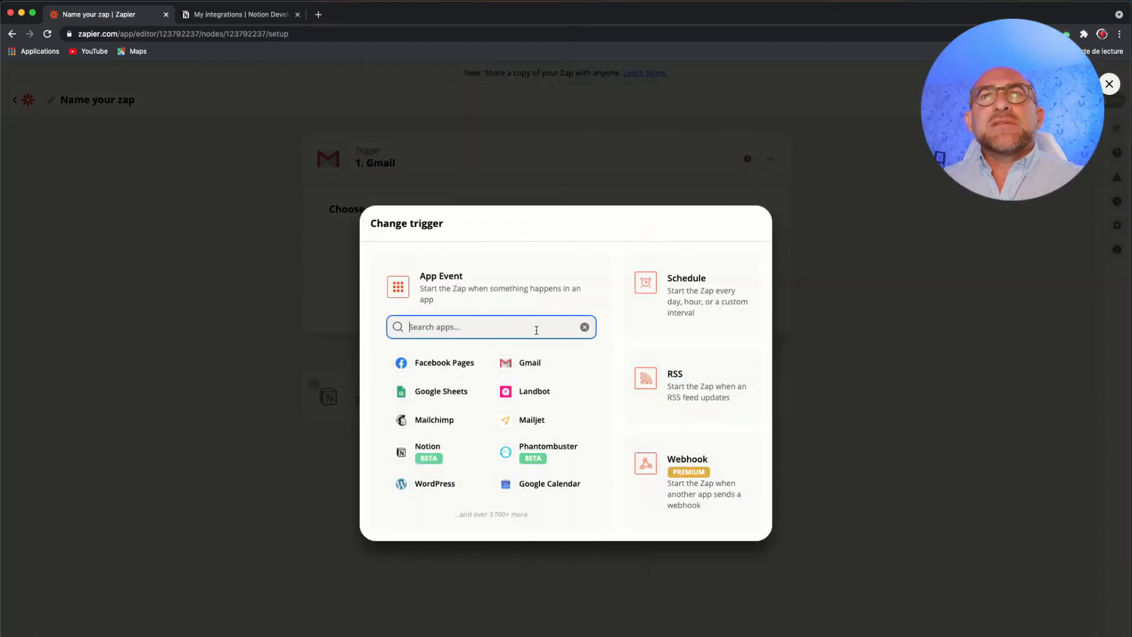
click(535, 365)
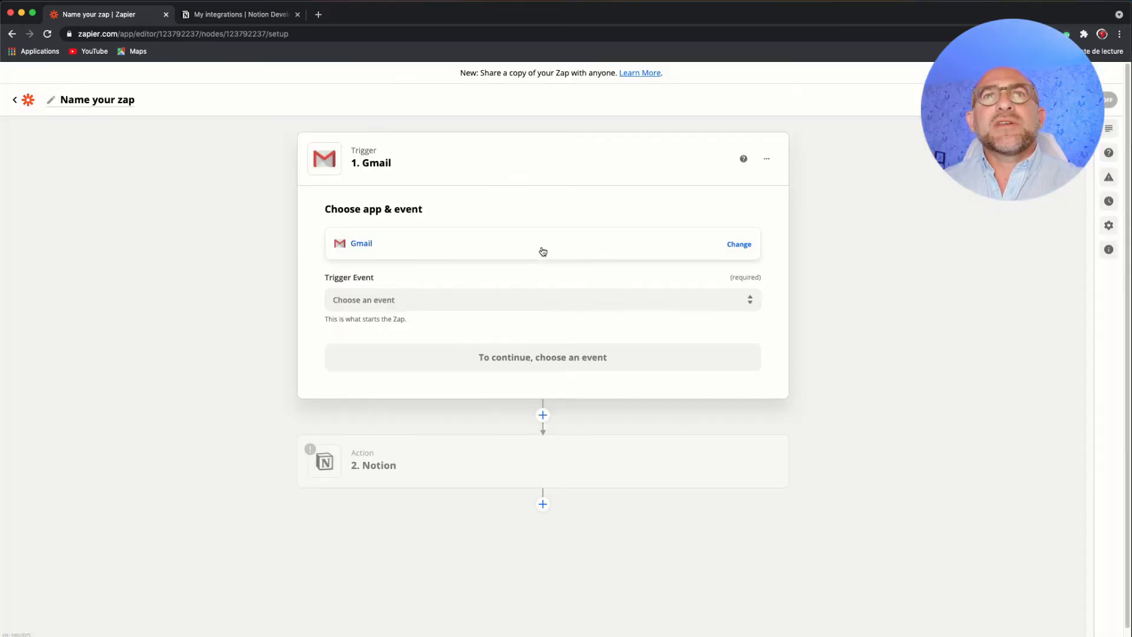
click(554, 296)
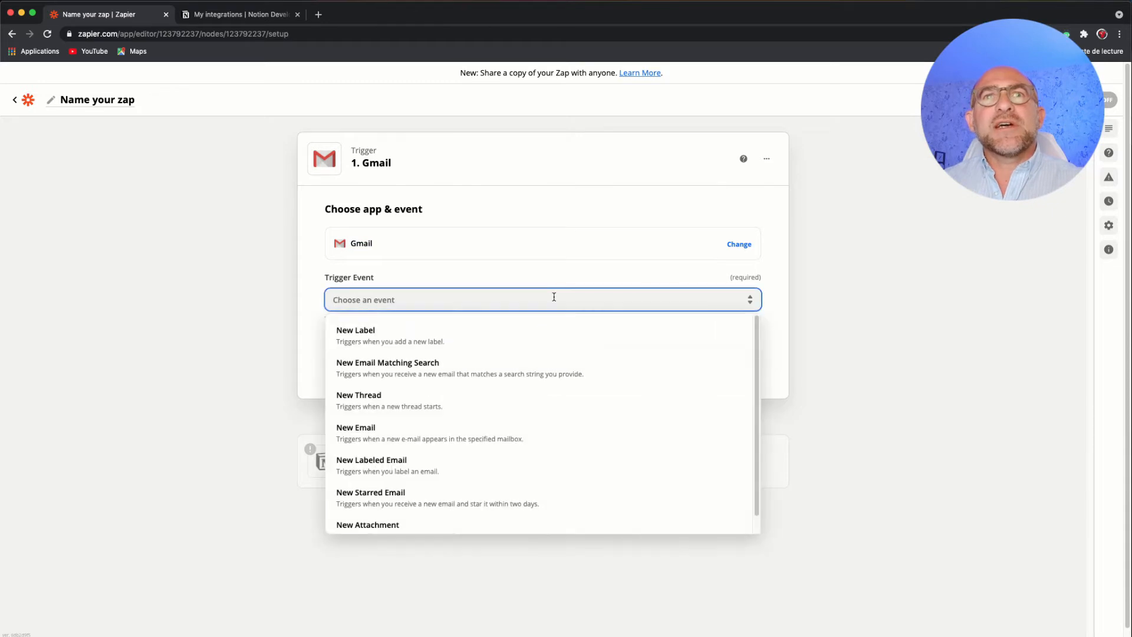
click(574, 280)
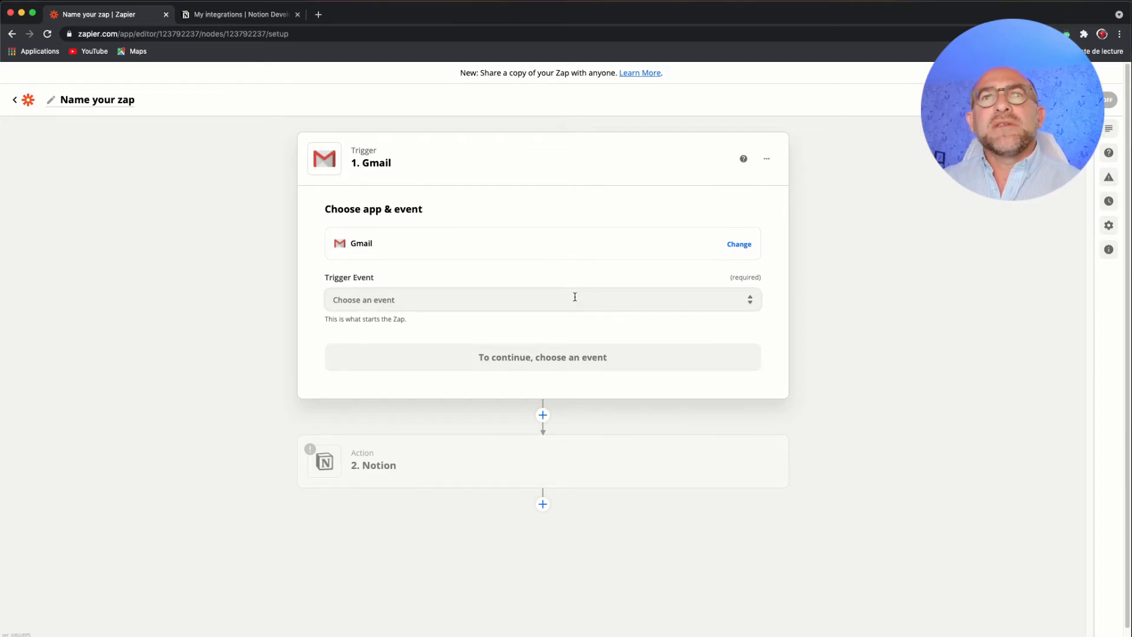
click(575, 296)
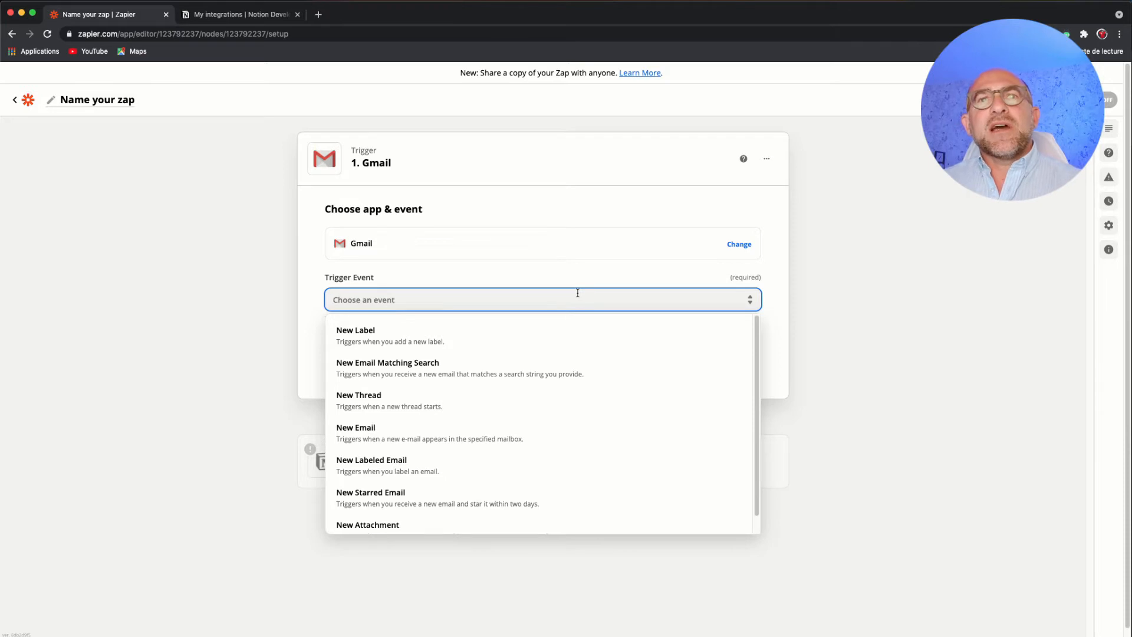
click(497, 461)
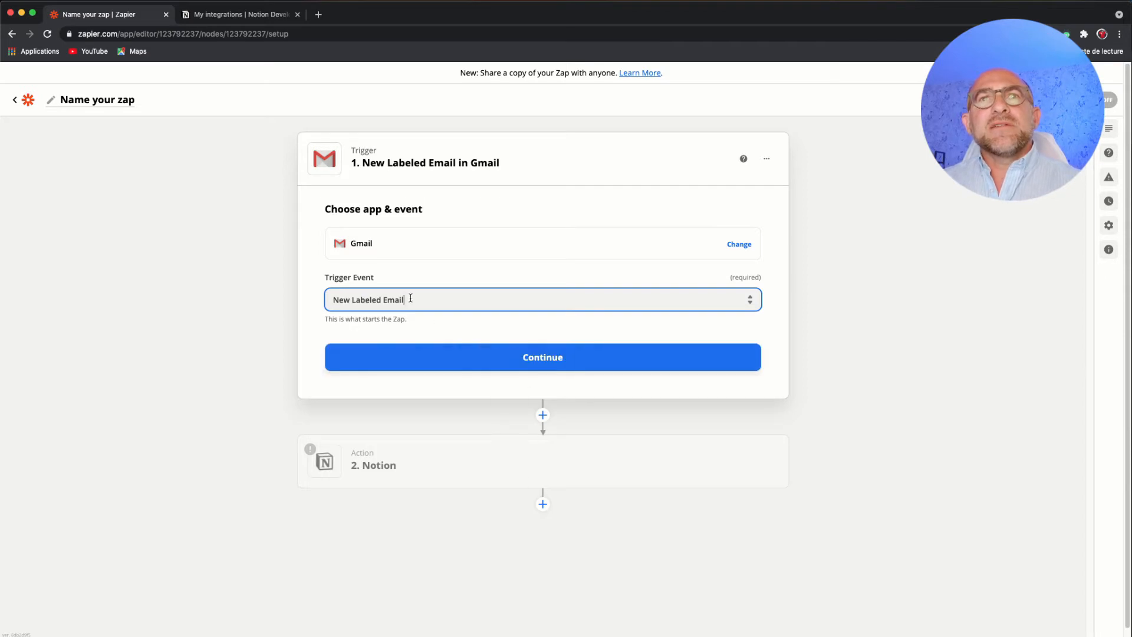
drag(383, 302, 351, 302)
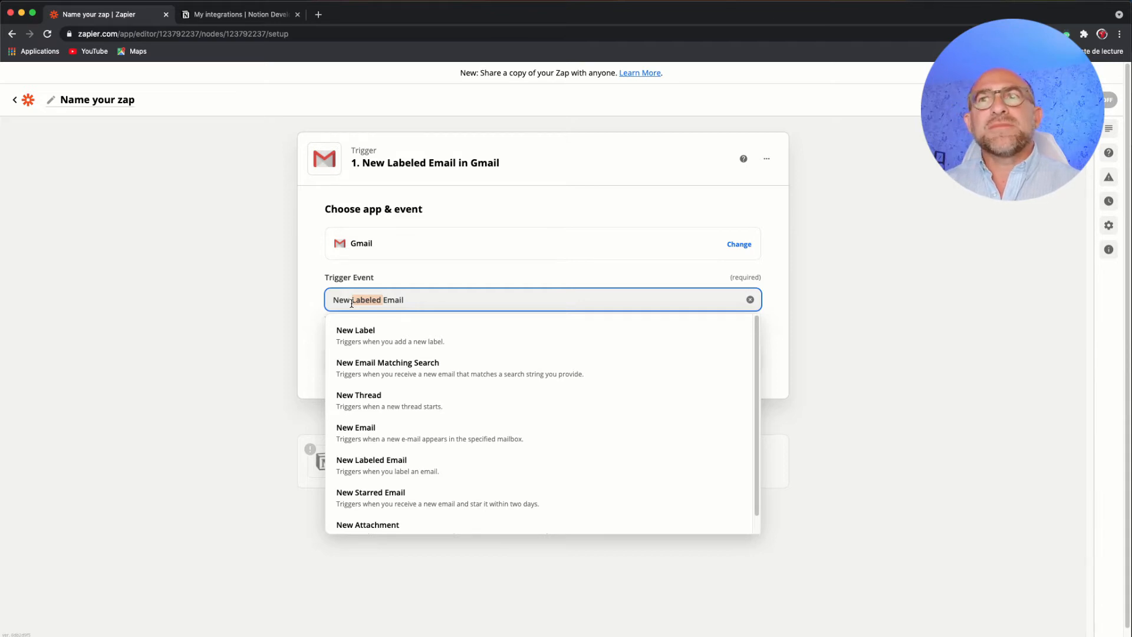
click(774, 342)
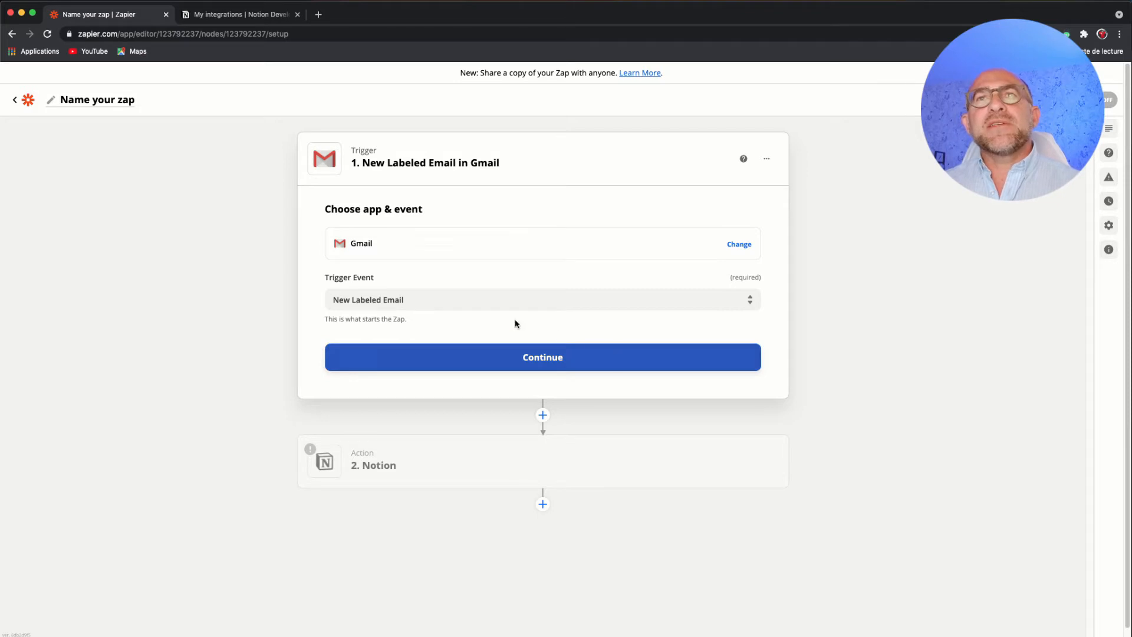
click(335, 300)
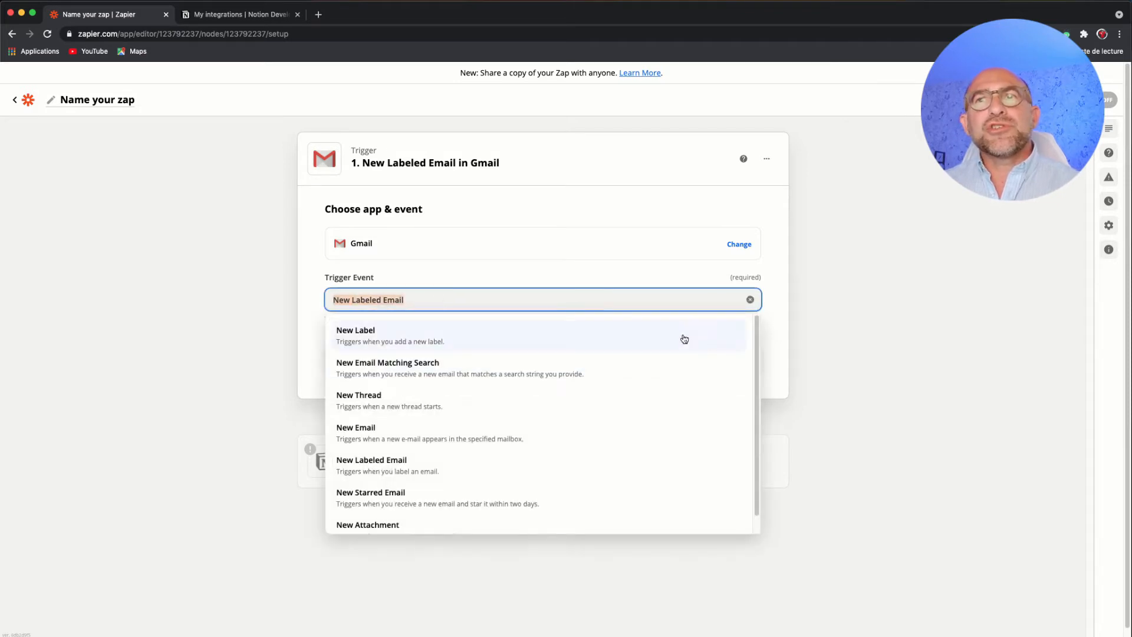
click(770, 349)
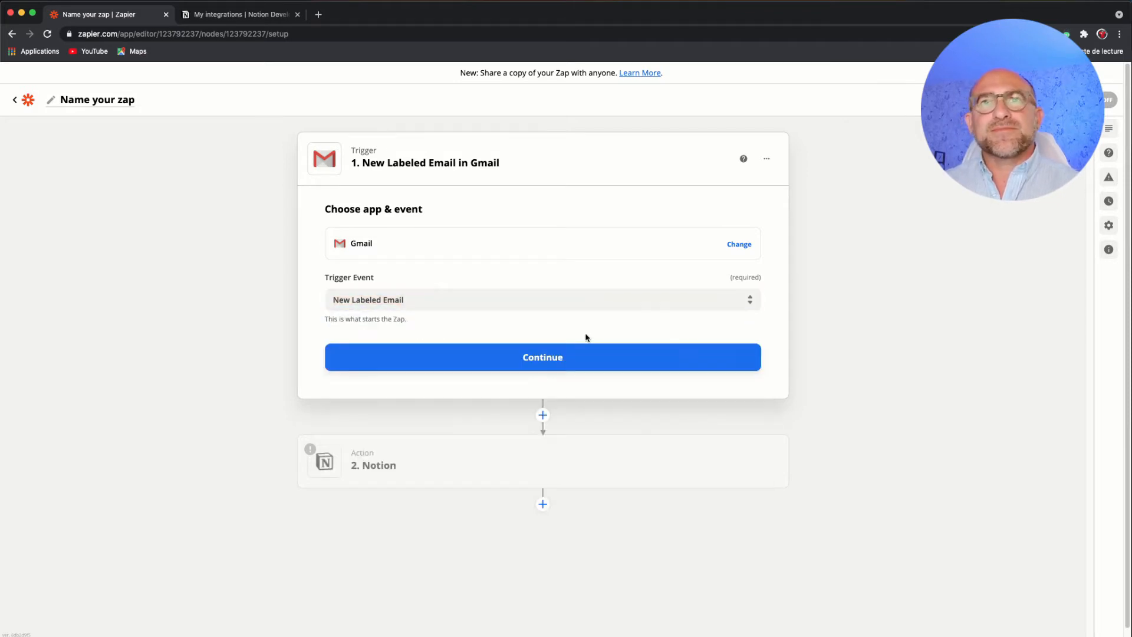
- Confirm the trigger app and event, and select the already connected Gmail account for the trigger
click(559, 356)
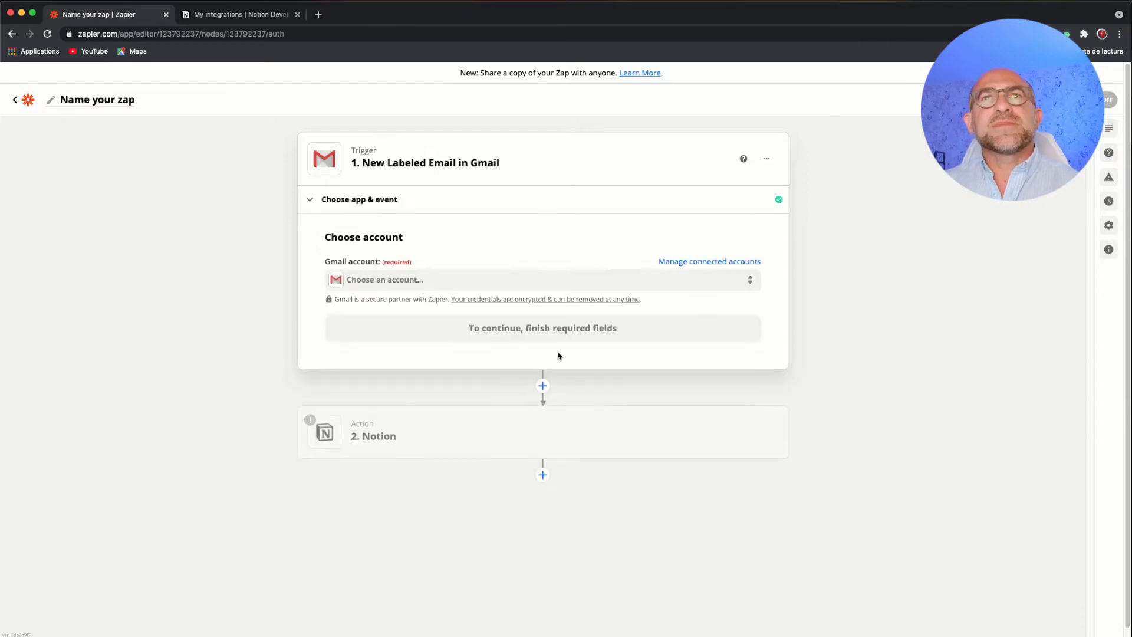
click(510, 280)
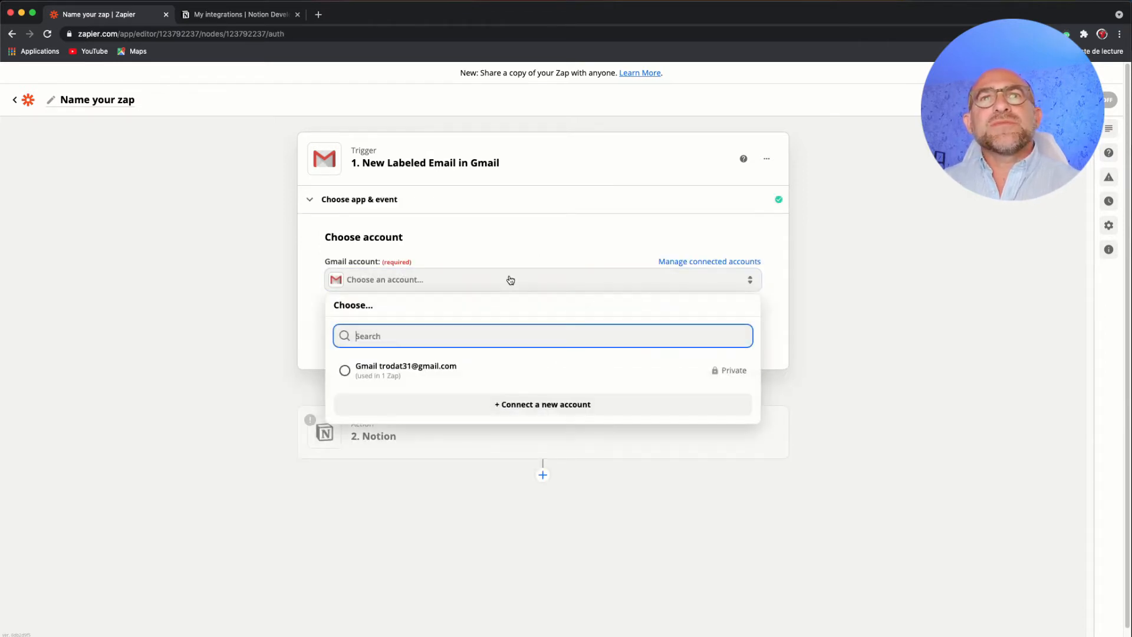
click(384, 370)
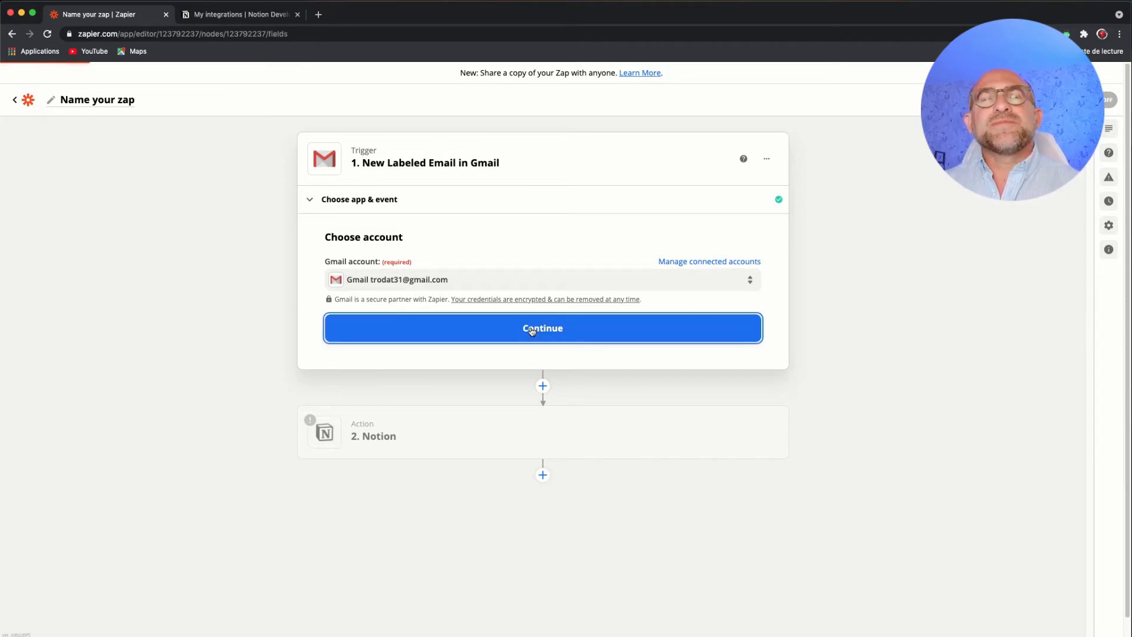
- Set the Gmail trigger's Label/Mailbox to notion and test the trigger
click(532, 328)
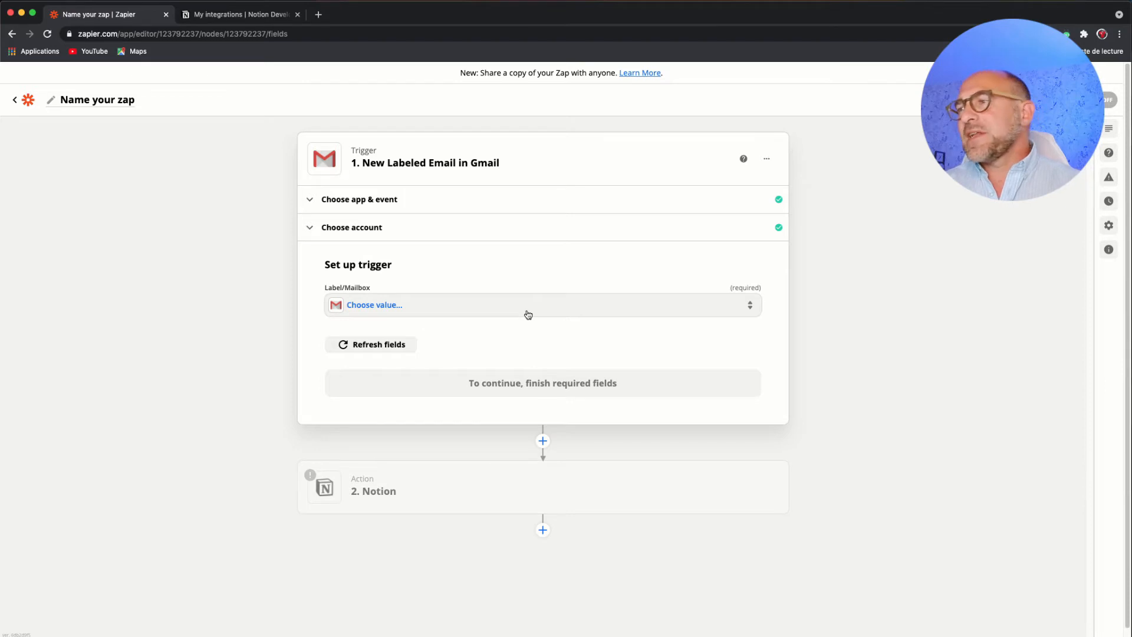
click(528, 315)
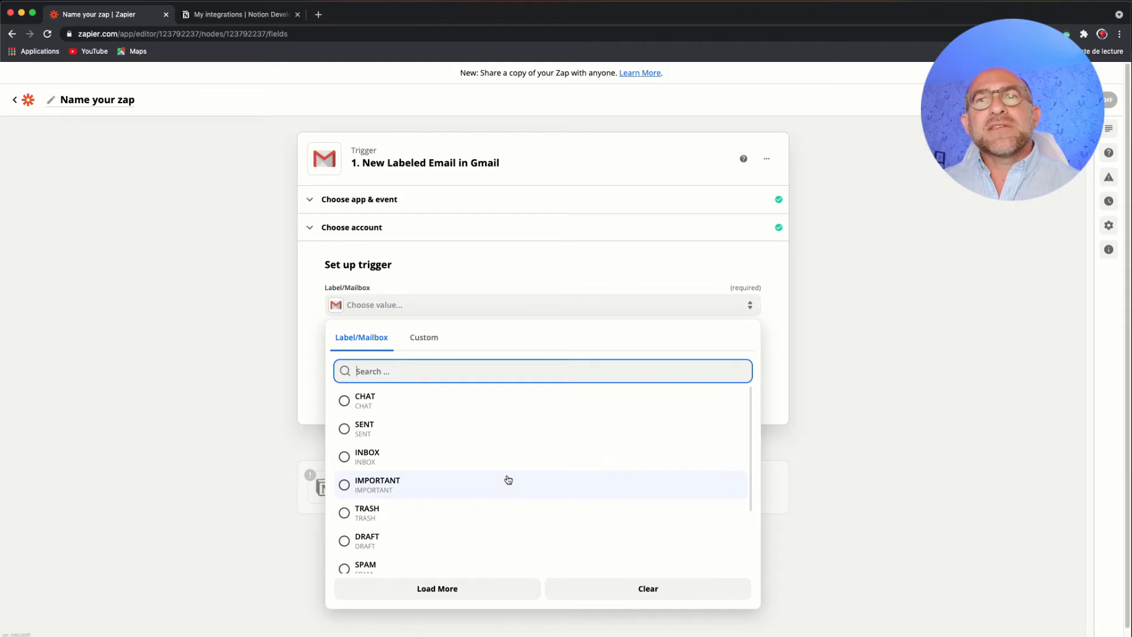
scroll(508, 480, down, 5)
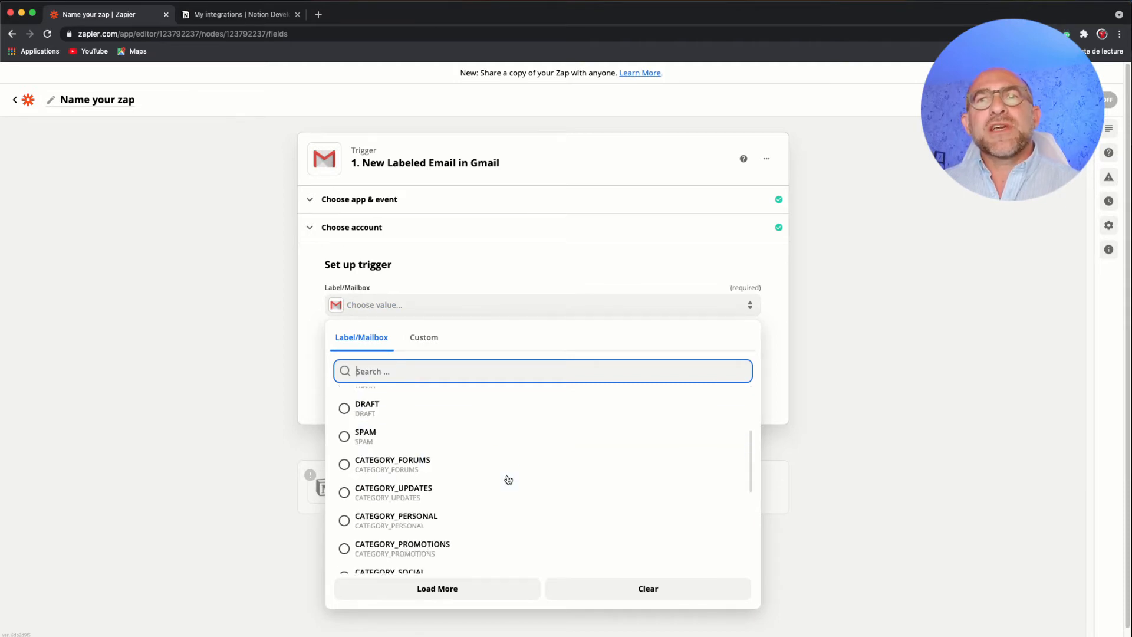
scroll(508, 479, down, 10)
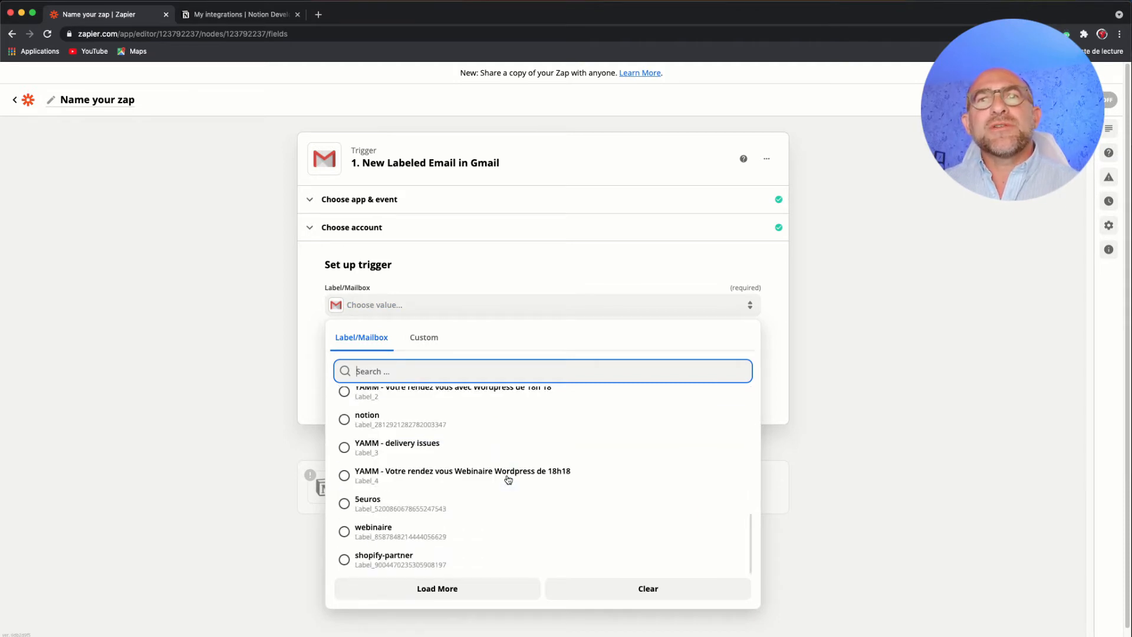
click(403, 425)
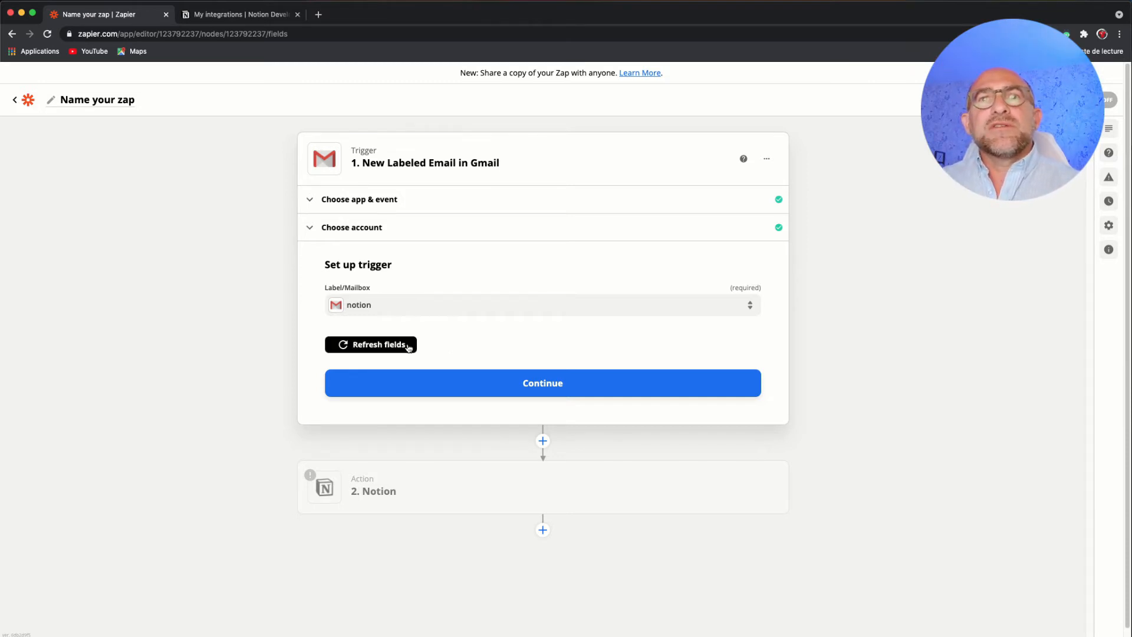
click(514, 383)
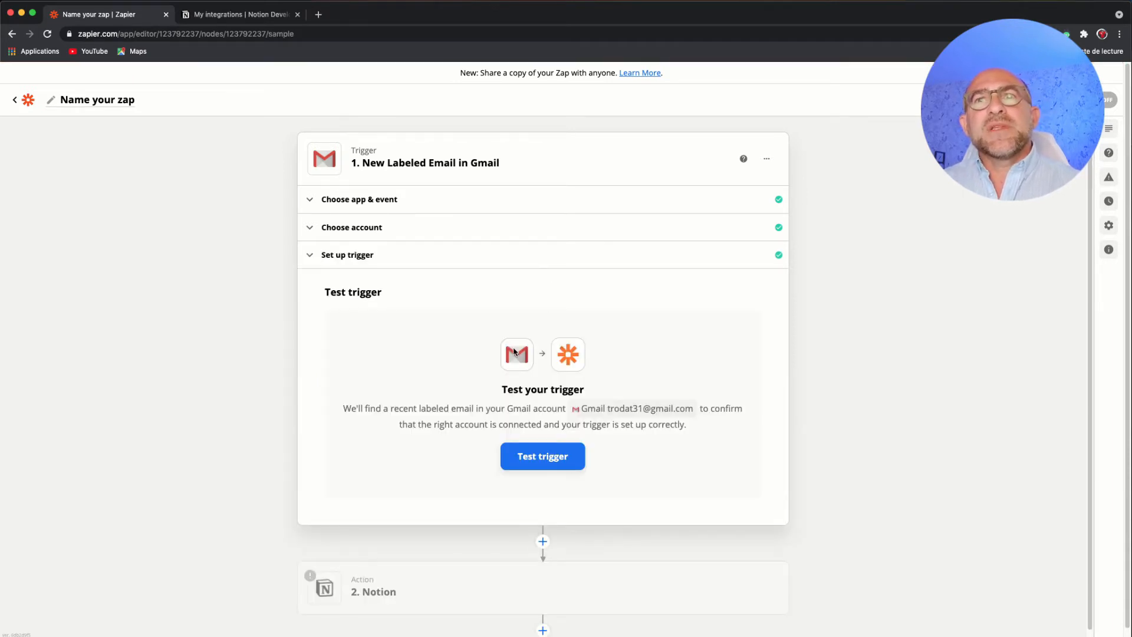
click(537, 452)
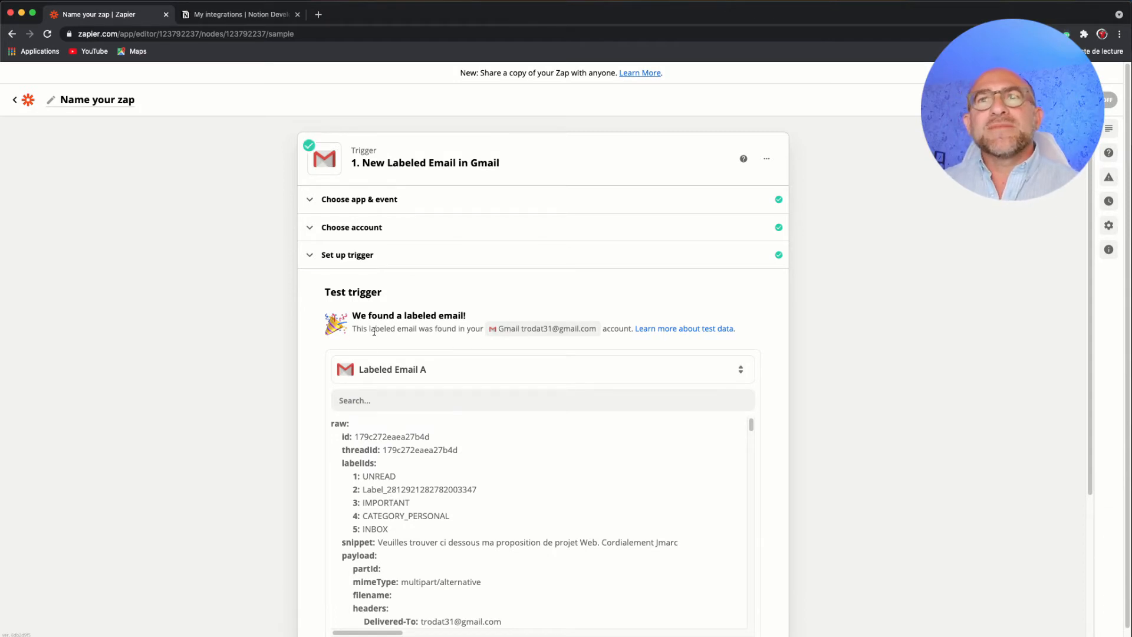
- Examine the sample labeled email's data, including its headers, body, message IDs, sender, subject, date and labels
scroll(435, 329, down, 3)
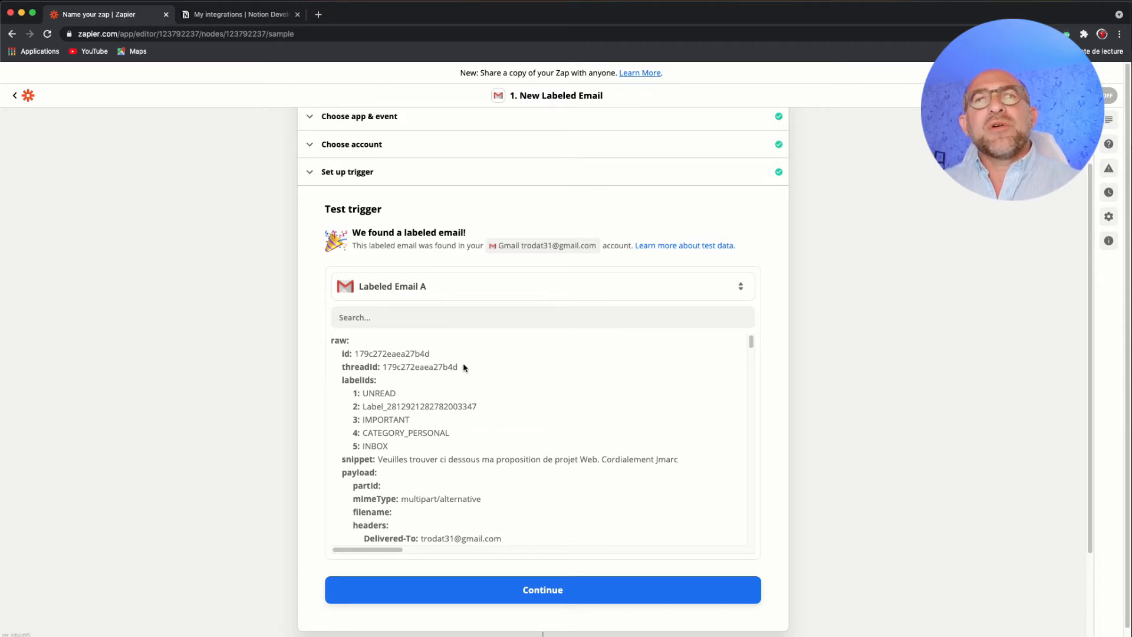
scroll(465, 367, down, 3)
scroll(464, 366, up, 1)
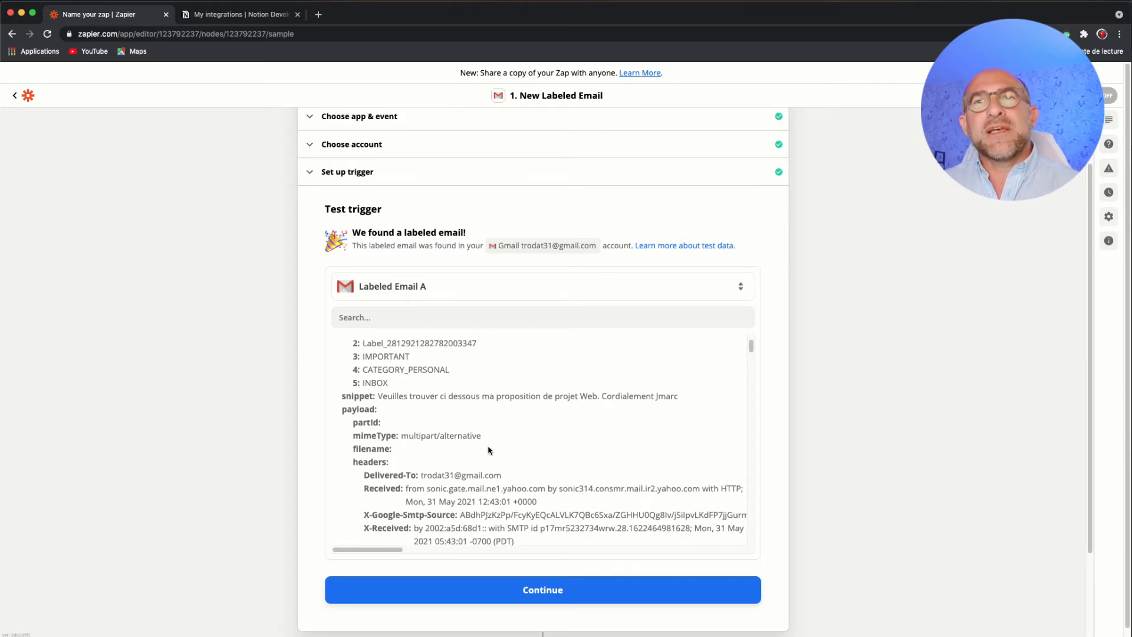
scroll(488, 449, down, 3)
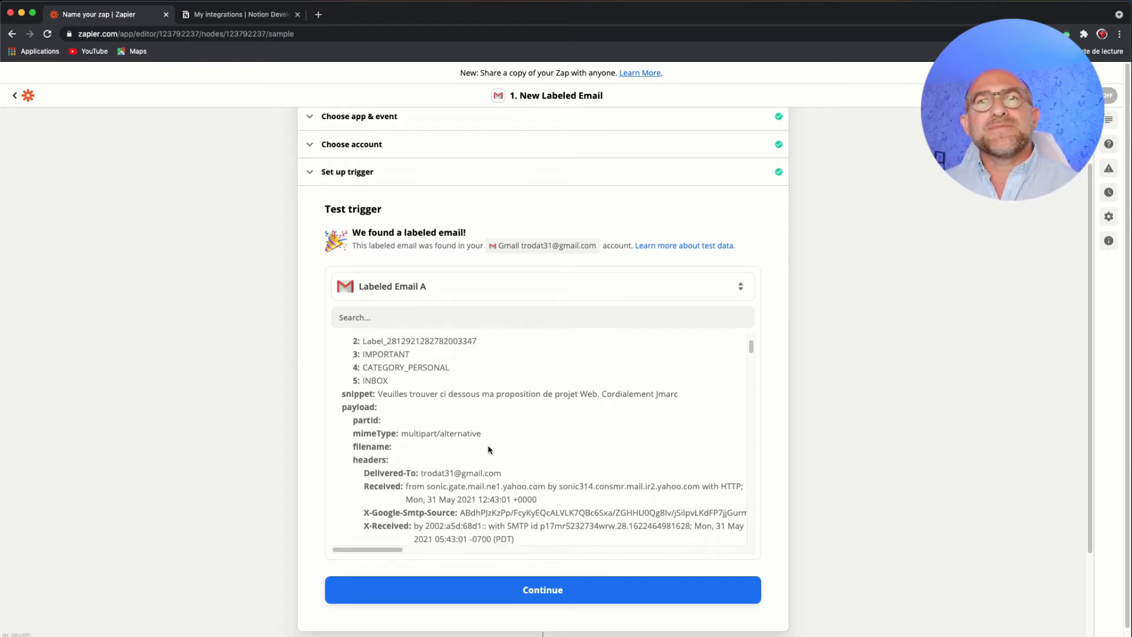
scroll(488, 447, down, 10)
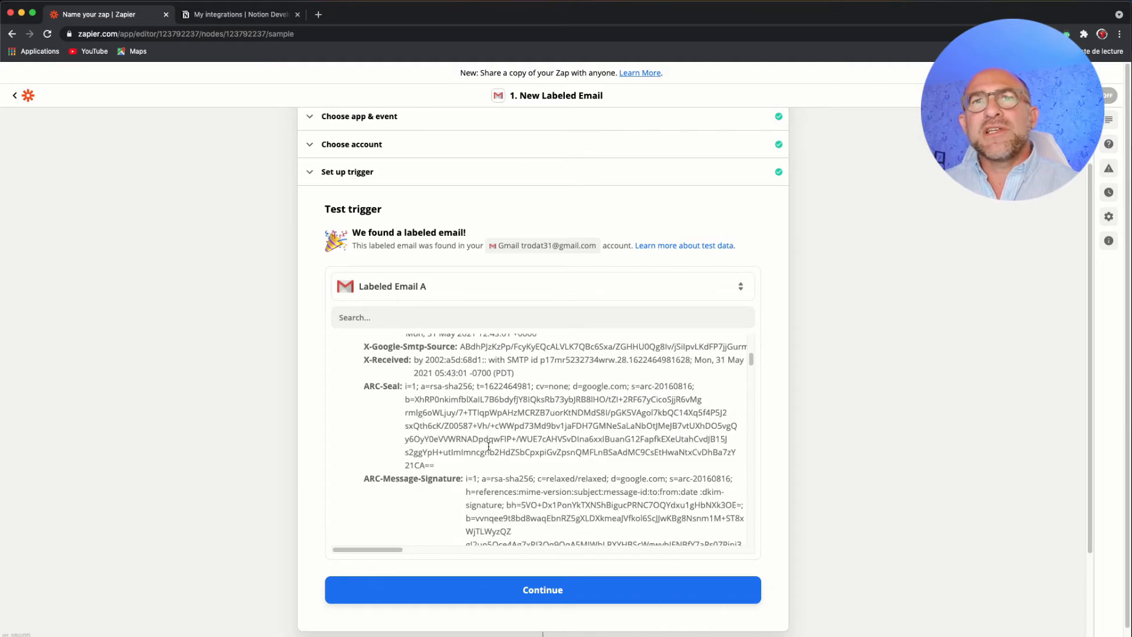
scroll(488, 447, down, 5)
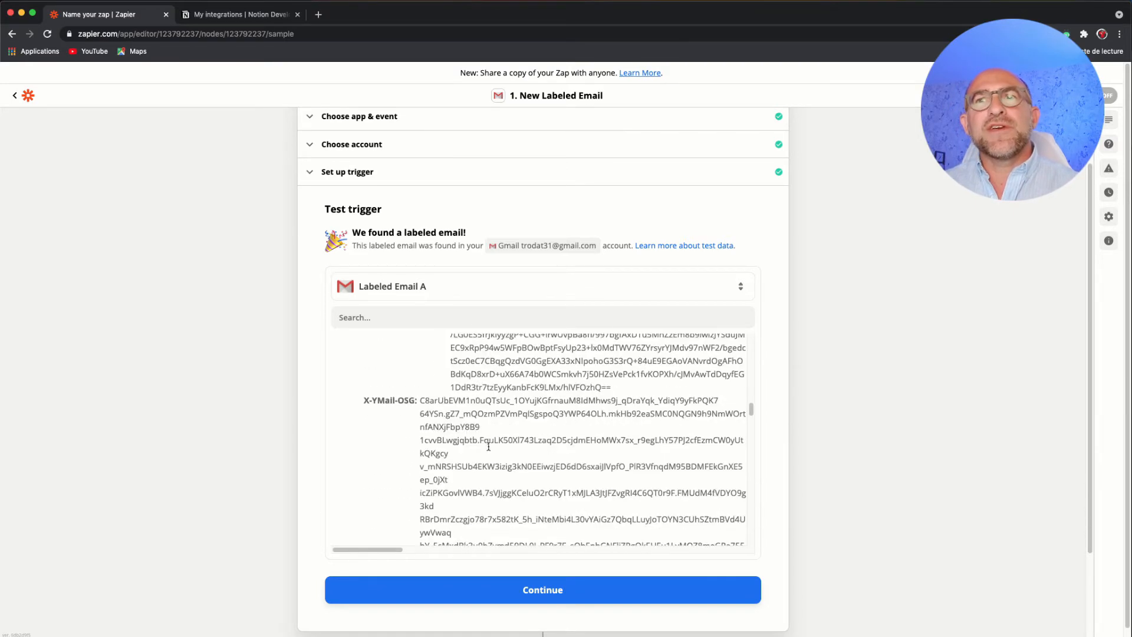
scroll(488, 449, down, 15)
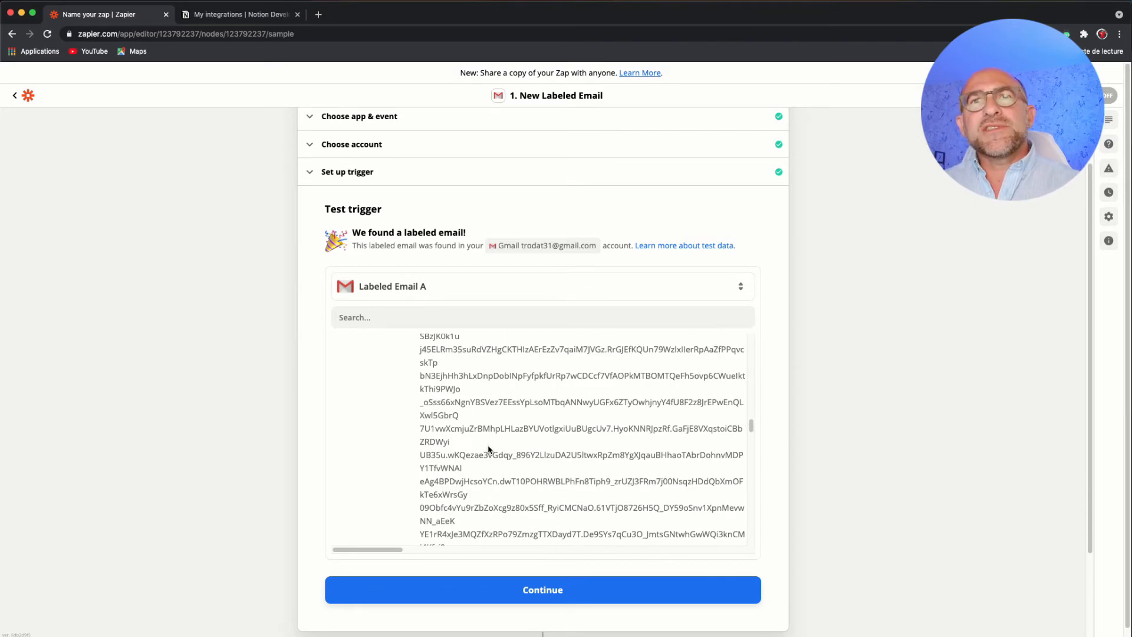
scroll(488, 449, down, 1)
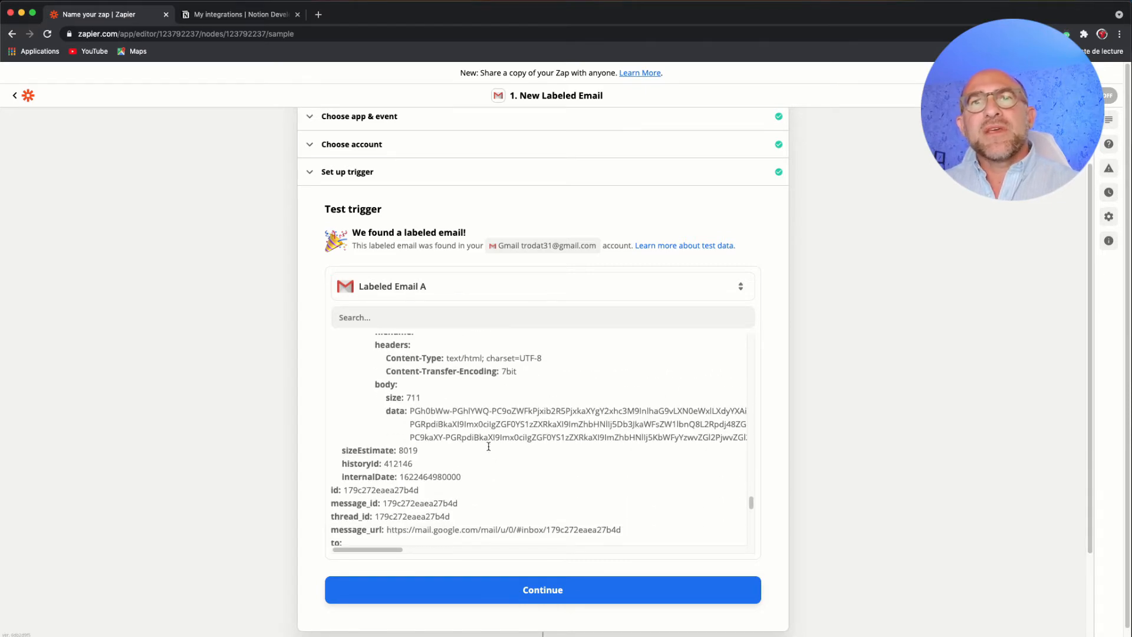
drag(342, 450, 380, 452)
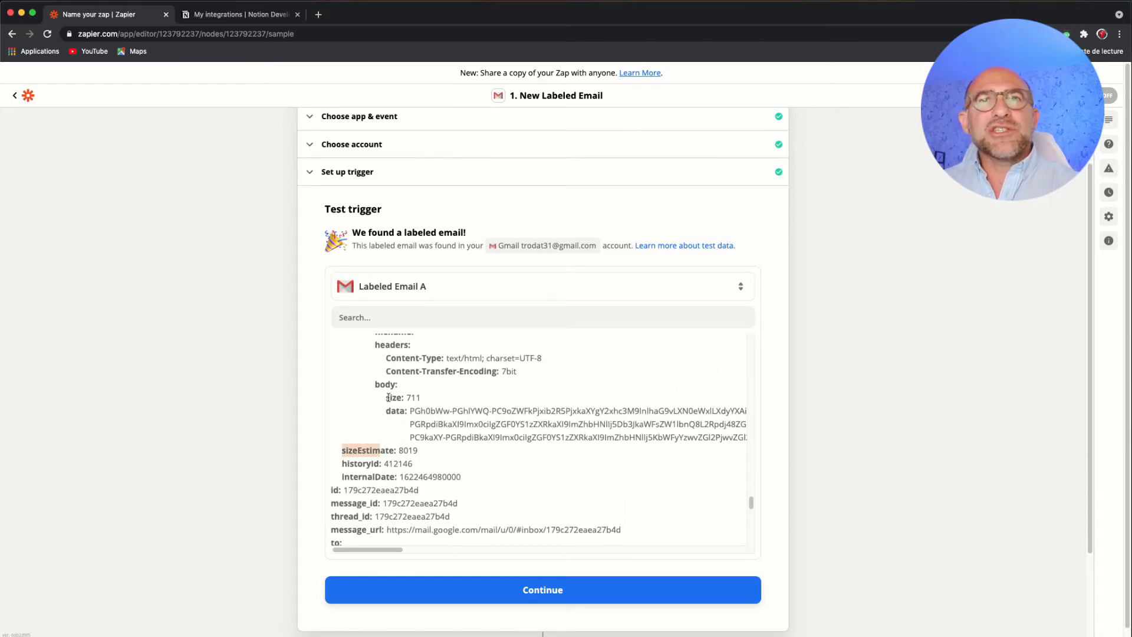
drag(398, 385, 373, 386)
scroll(378, 383, down, 3)
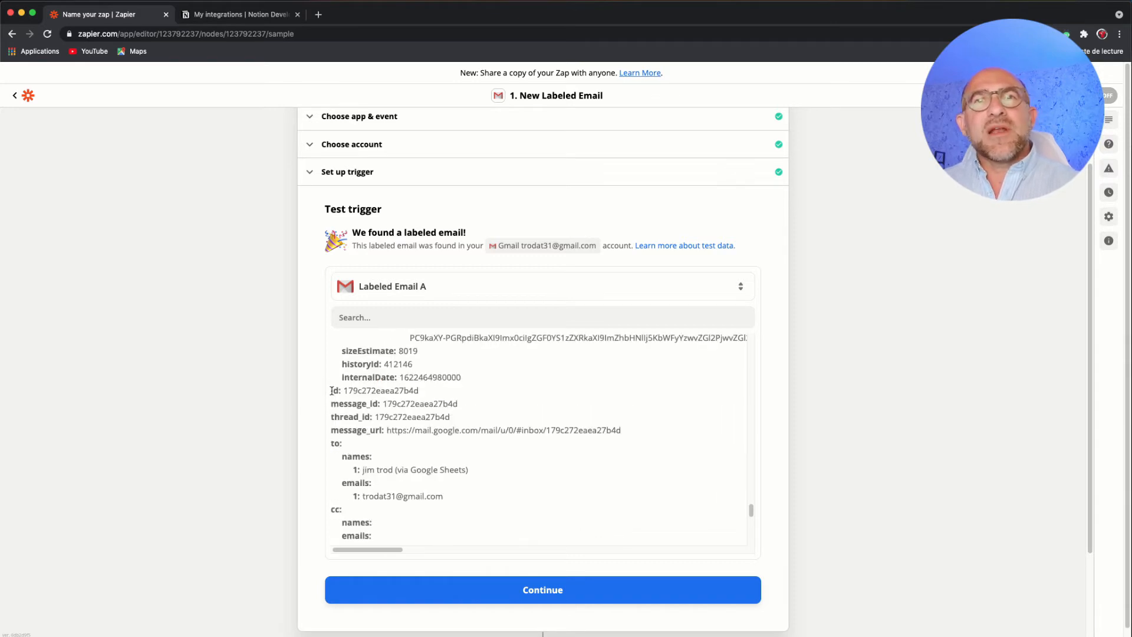
drag(331, 392, 339, 393)
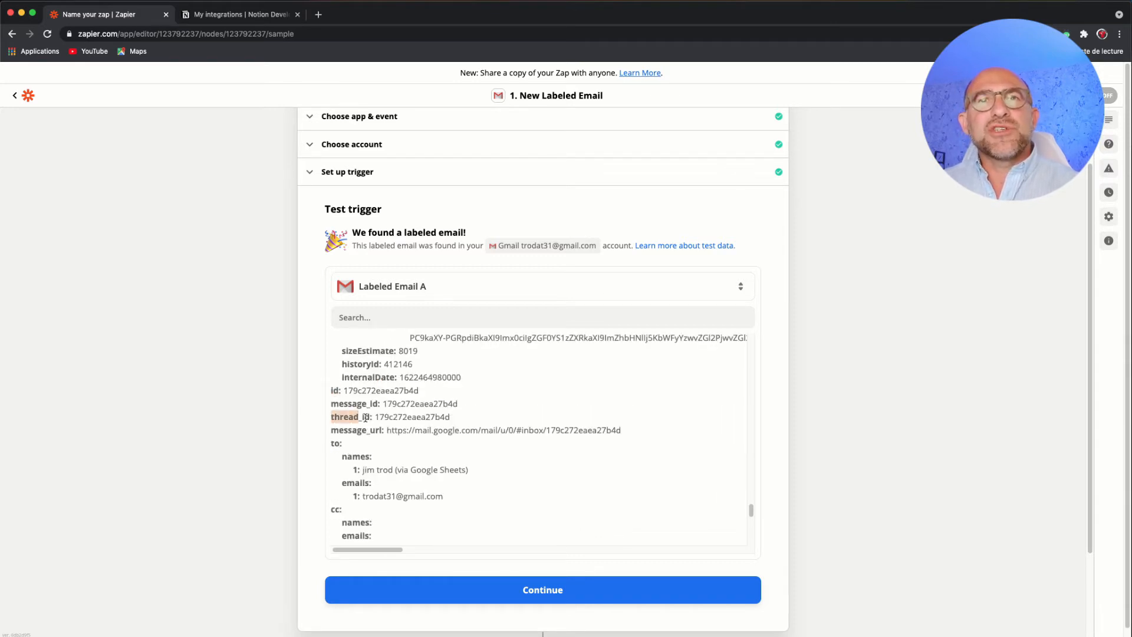
scroll(372, 420, down, 3)
scroll(371, 420, down, 1)
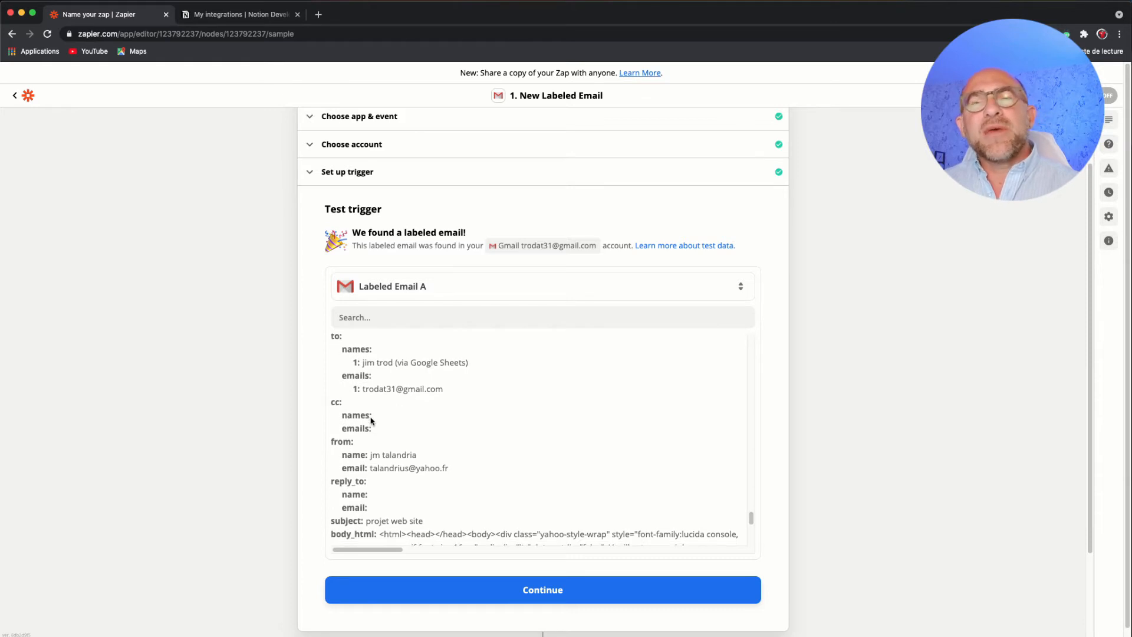
scroll(394, 423, down, 1)
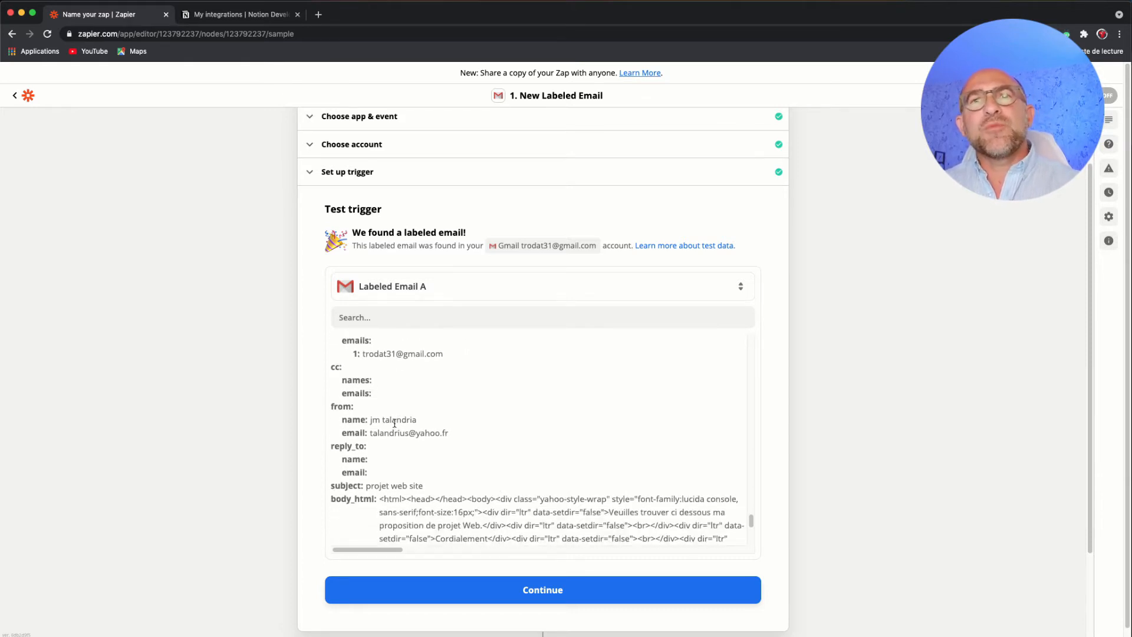
scroll(395, 424, down, 5)
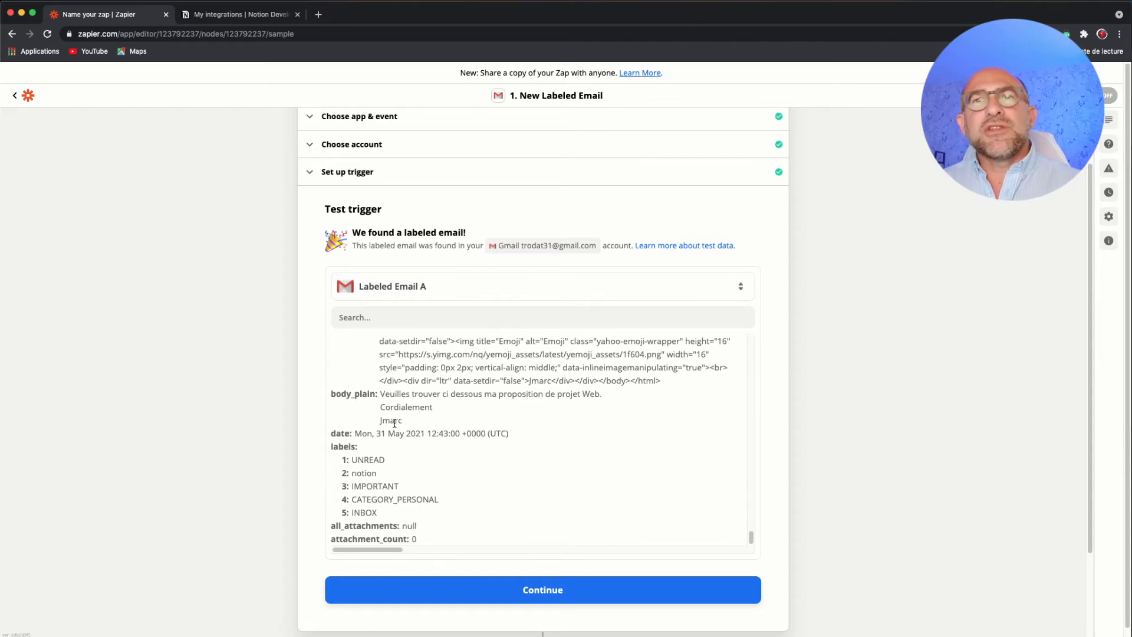
- Continue to the Zap's action step and search for Notion to choose it as the action app
click(523, 589)
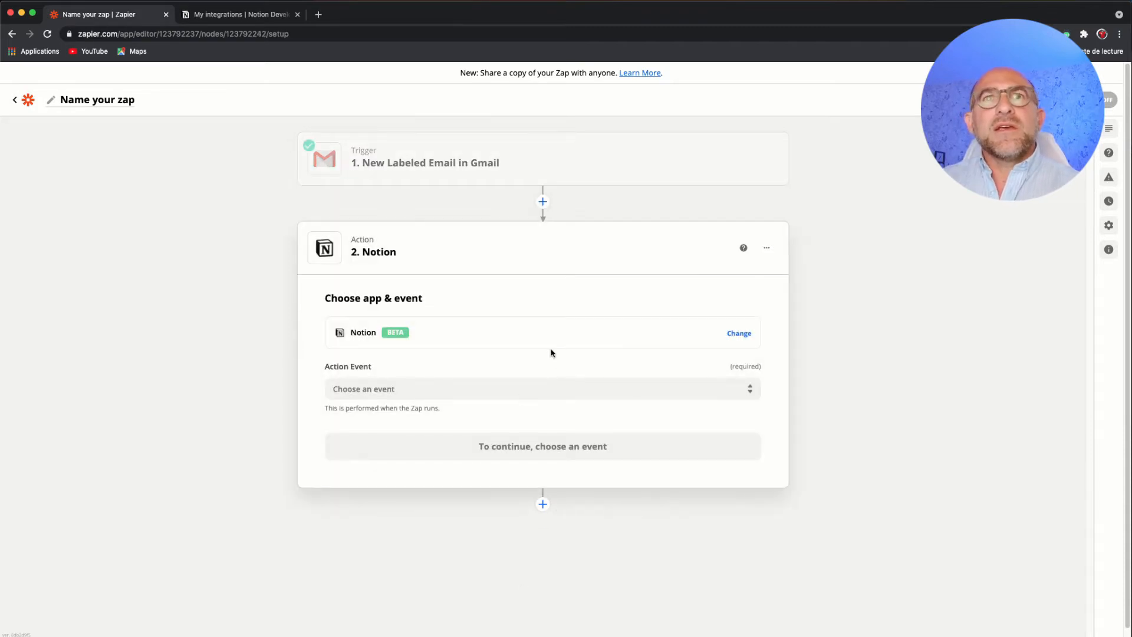
mouse_move(347, 169)
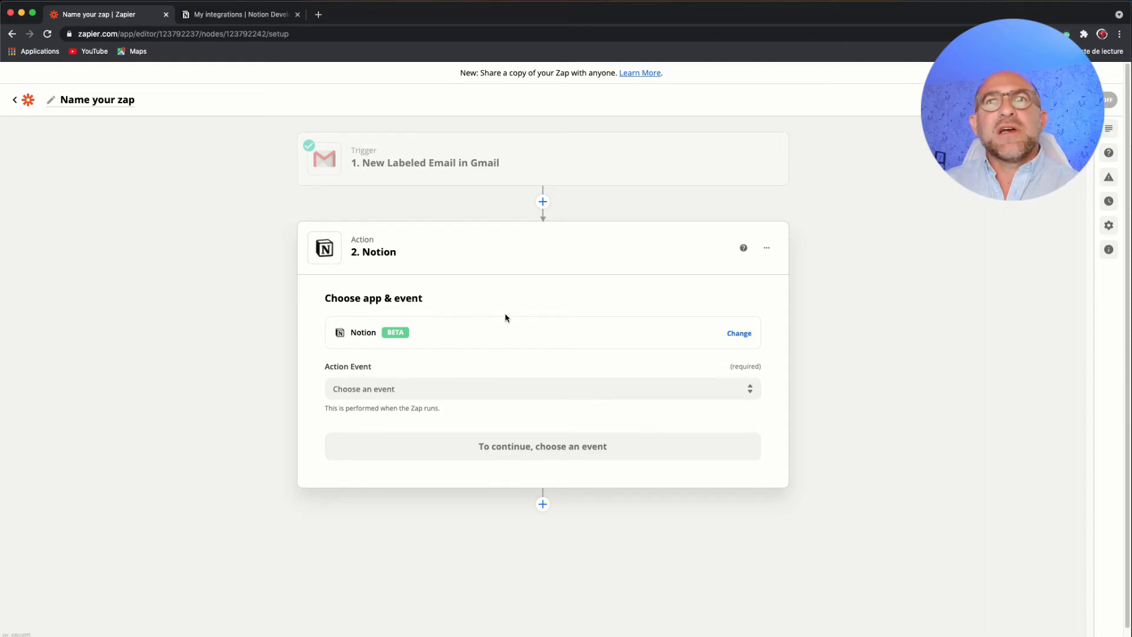
scroll(507, 318, down, 1)
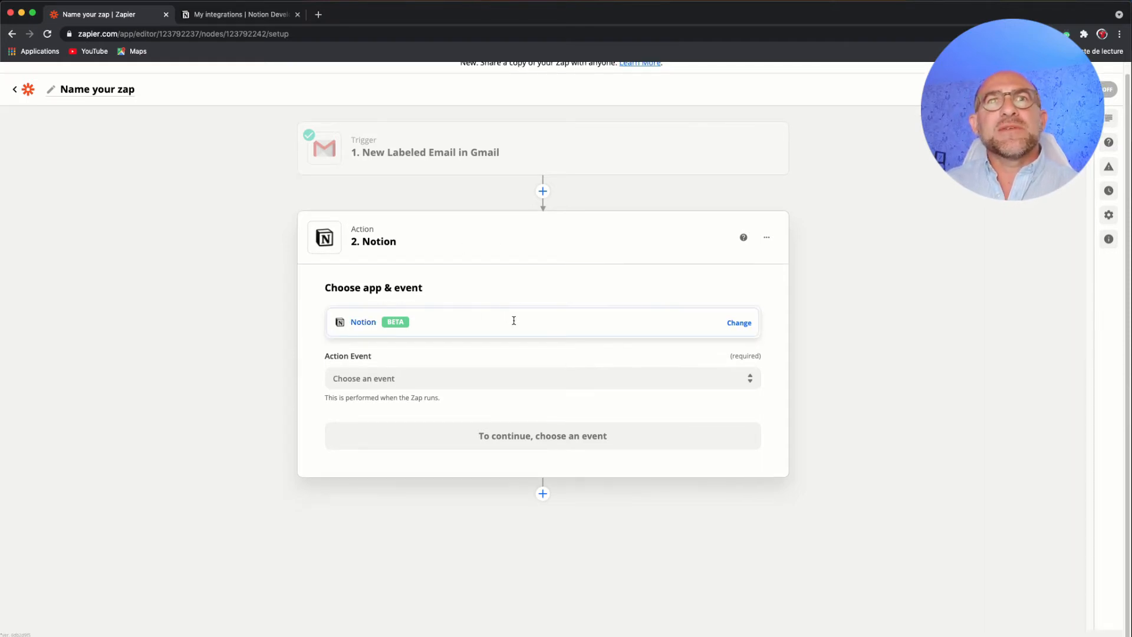
click(514, 321)
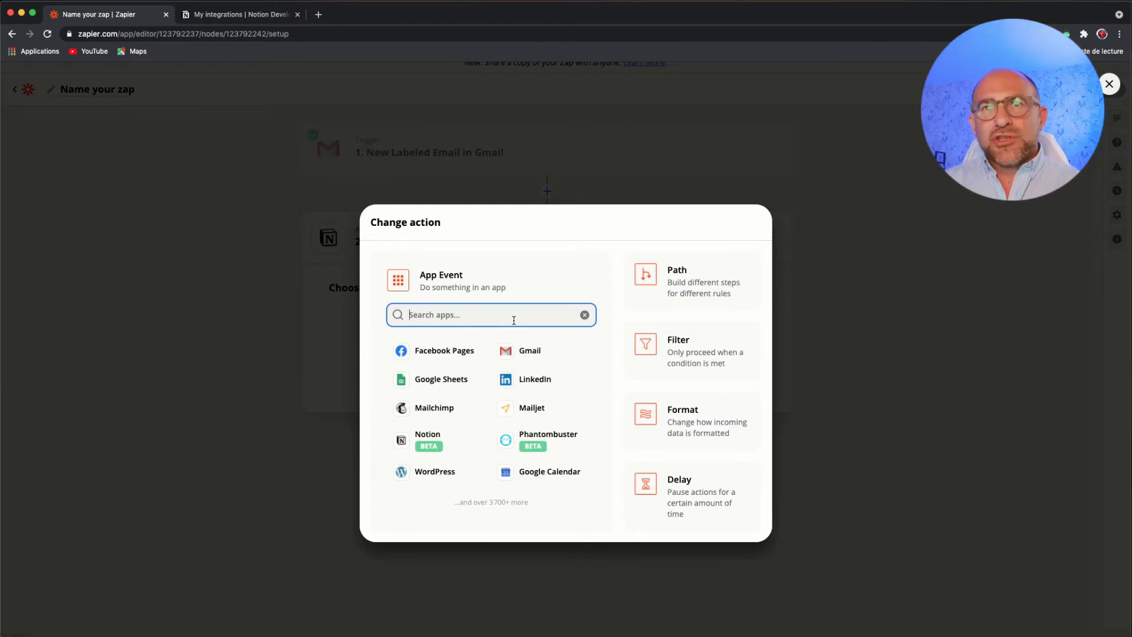
text(notion)
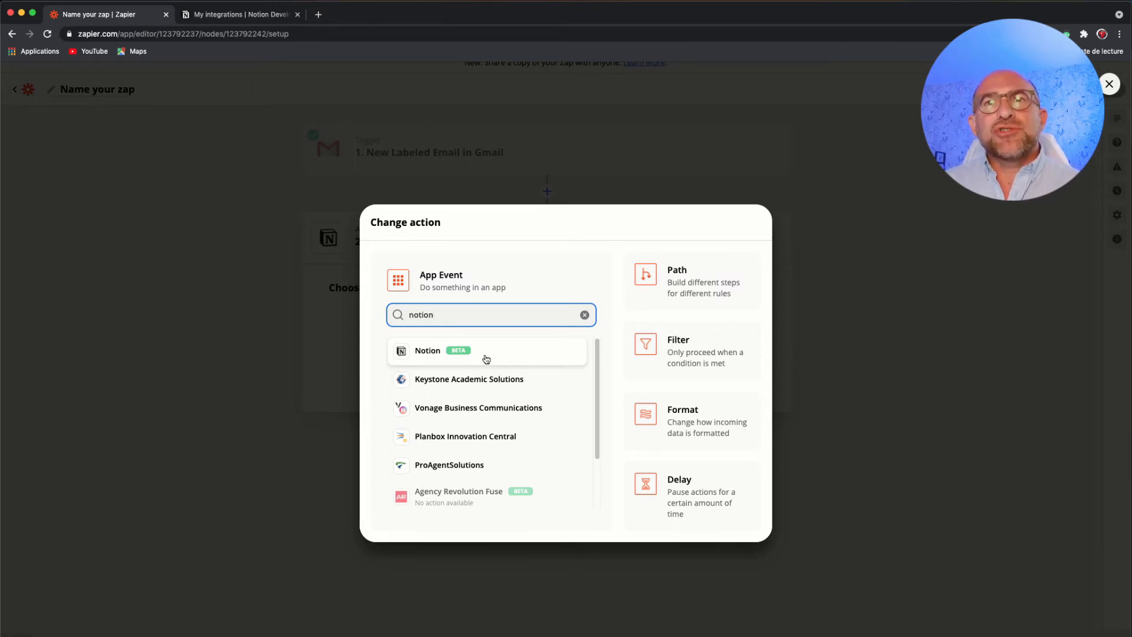
click(493, 352)
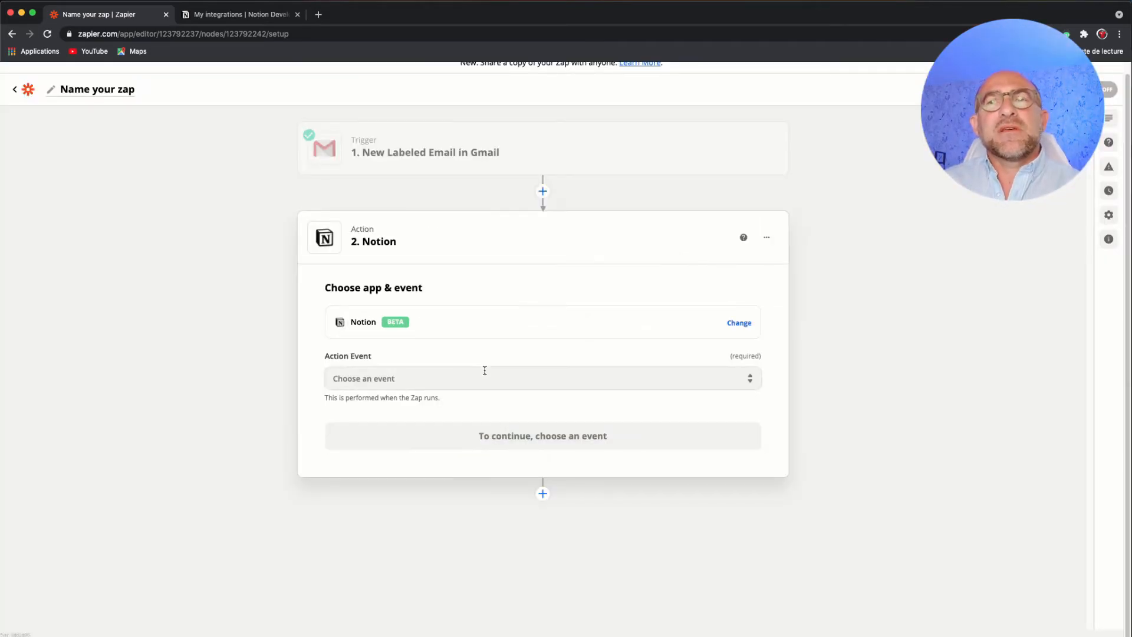
- Review the Notion action events, check the Email table on the Inbox page in the Notion window, and return to Zapier
click(484, 370)
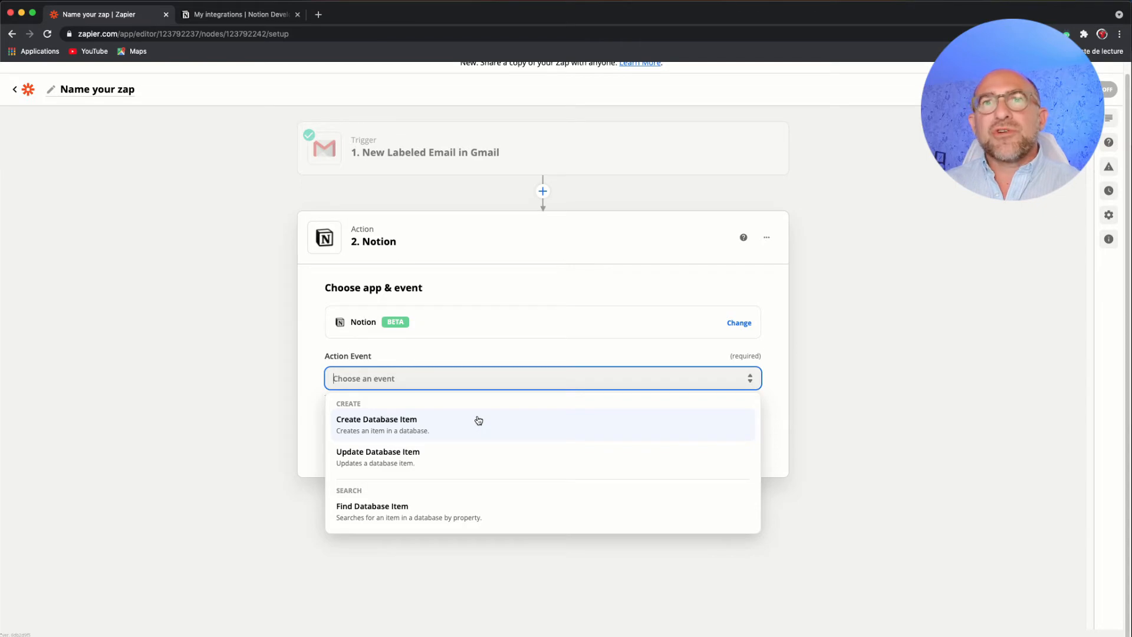
click(765, 442)
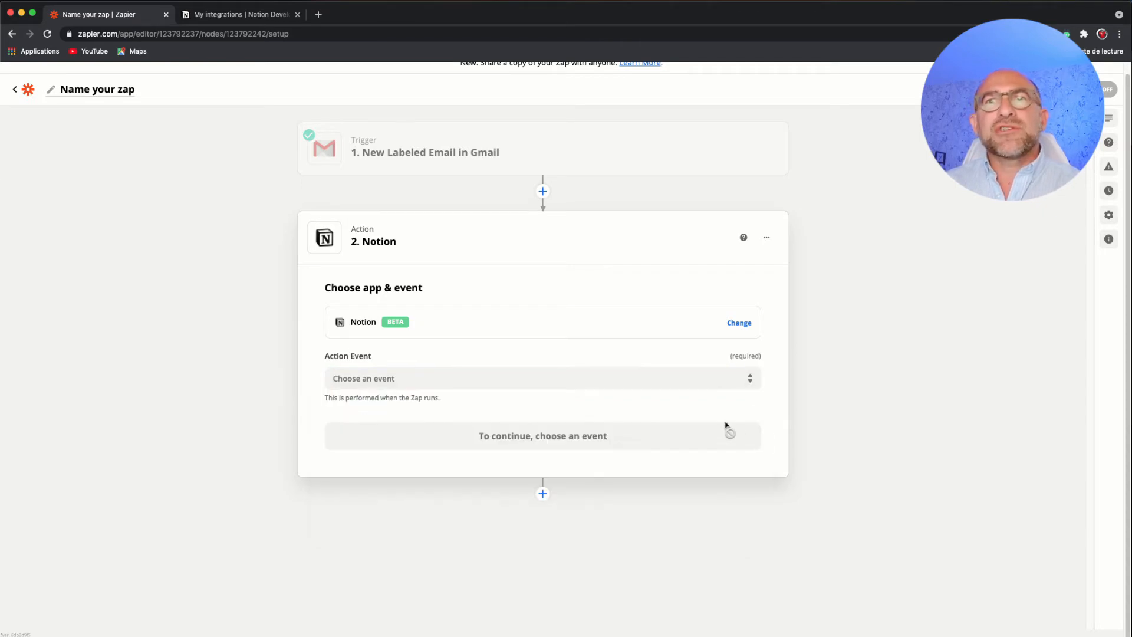
key(ctrl+Up)
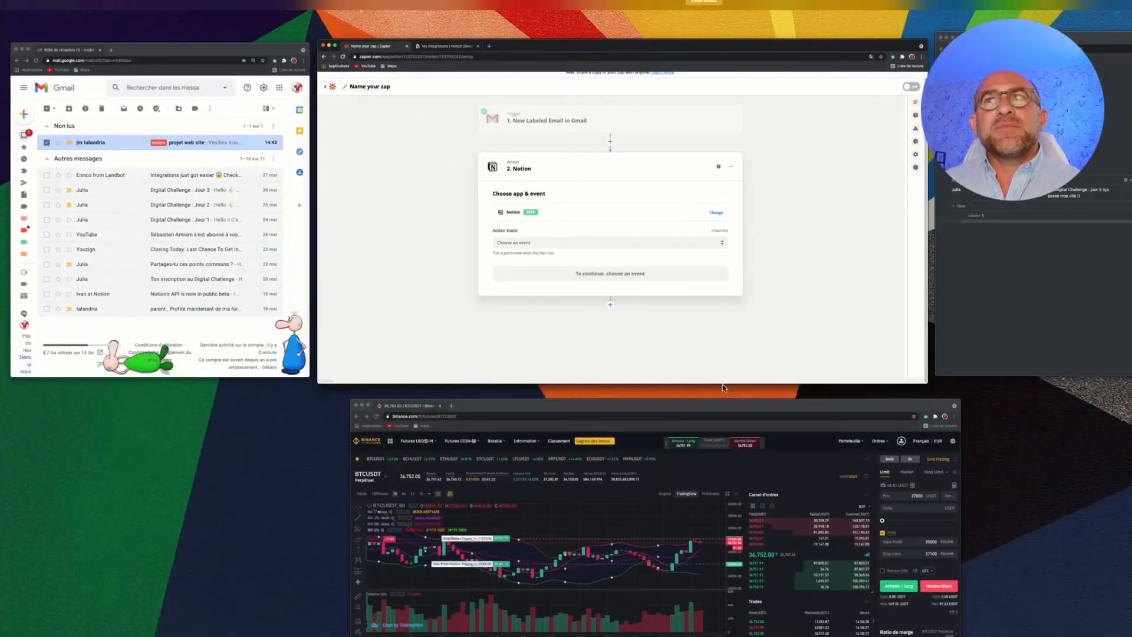
click(1020, 324)
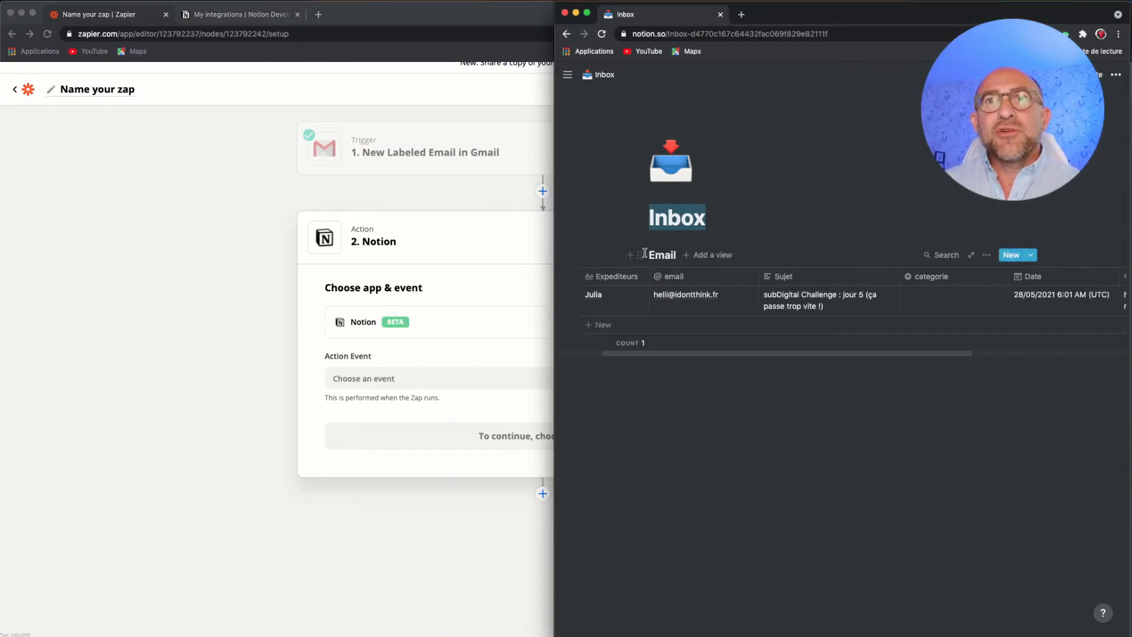
drag(649, 255, 672, 251)
click(468, 334)
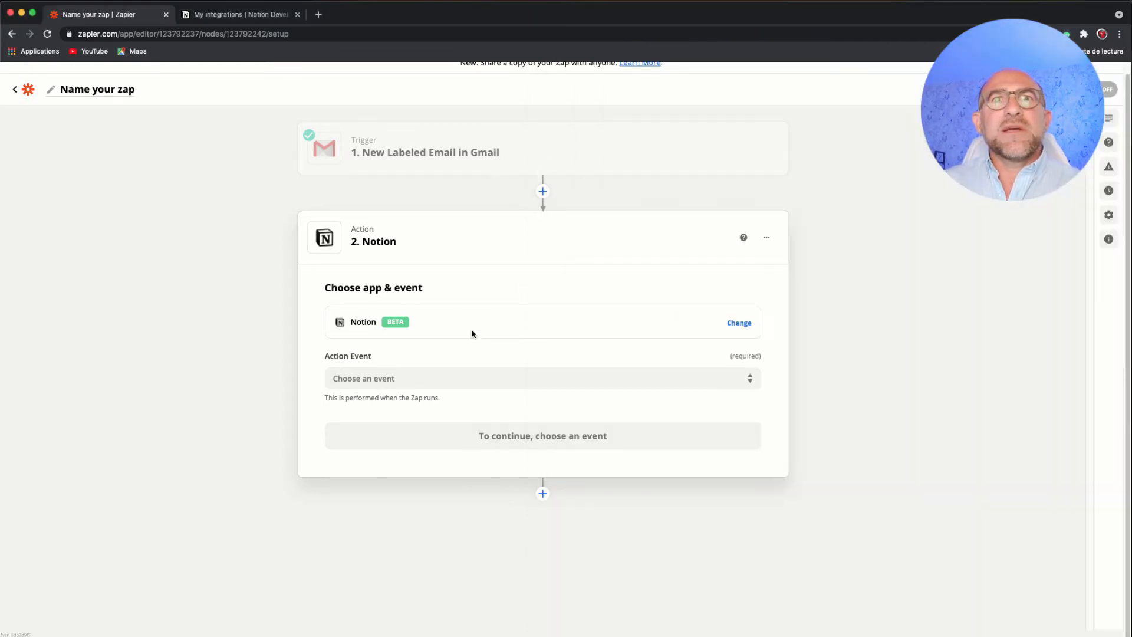
- Set the Notion action event to Create Database Item
click(457, 379)
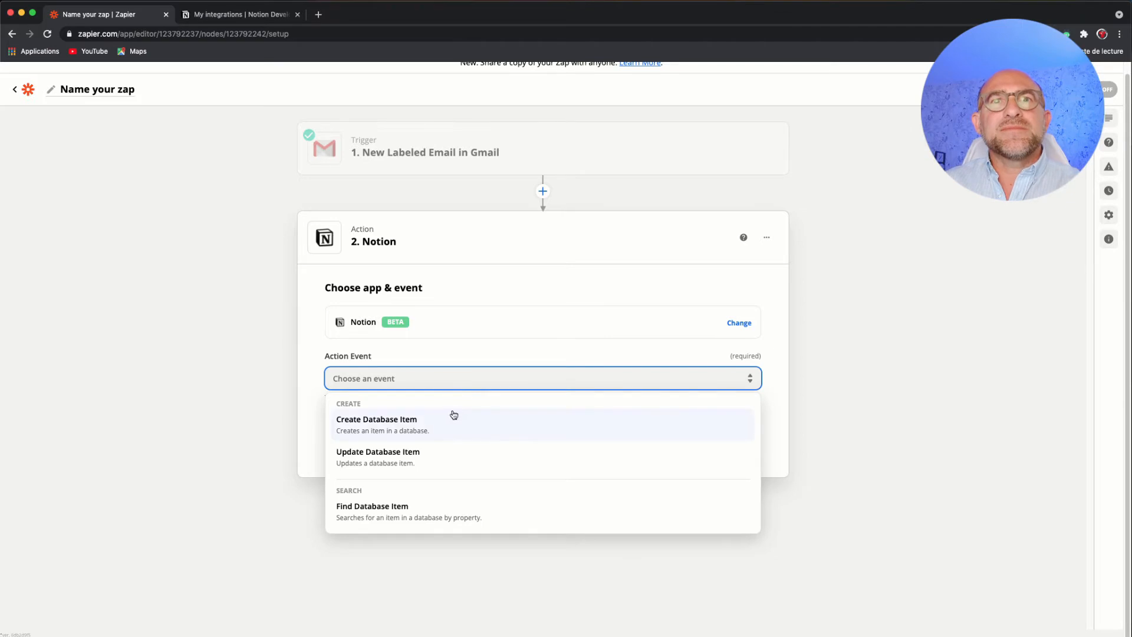
click(488, 349)
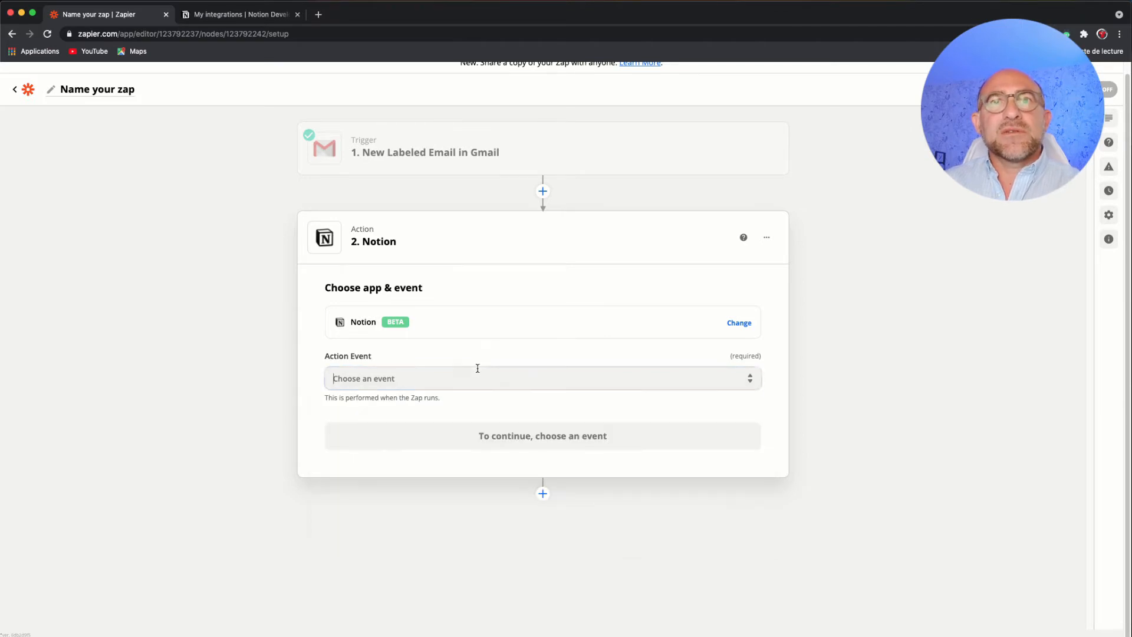
click(477, 368)
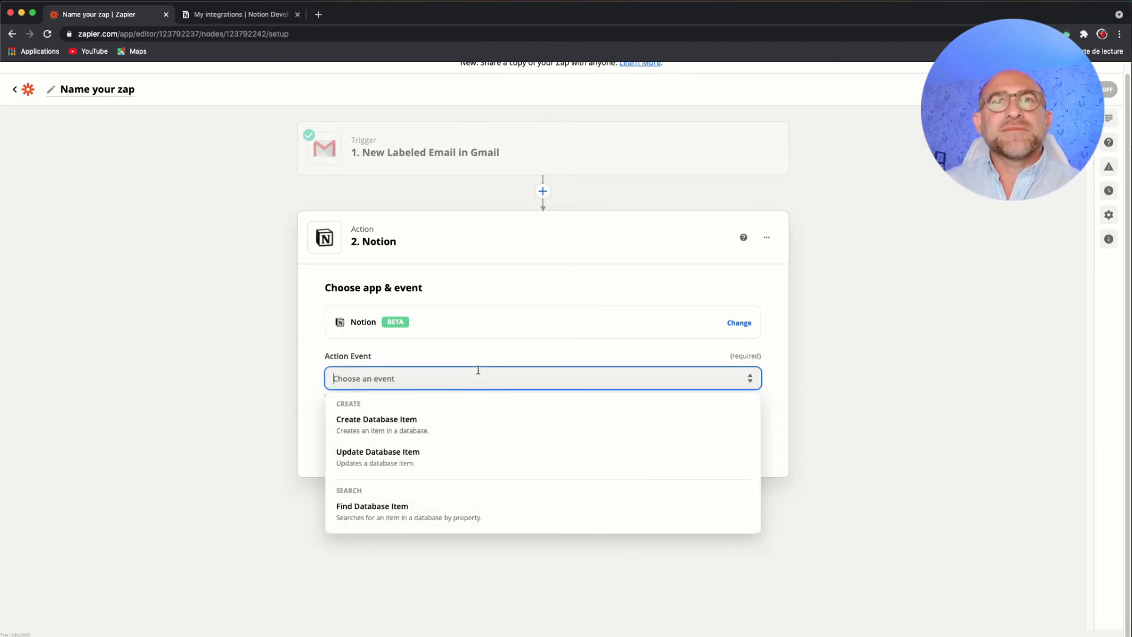
click(406, 427)
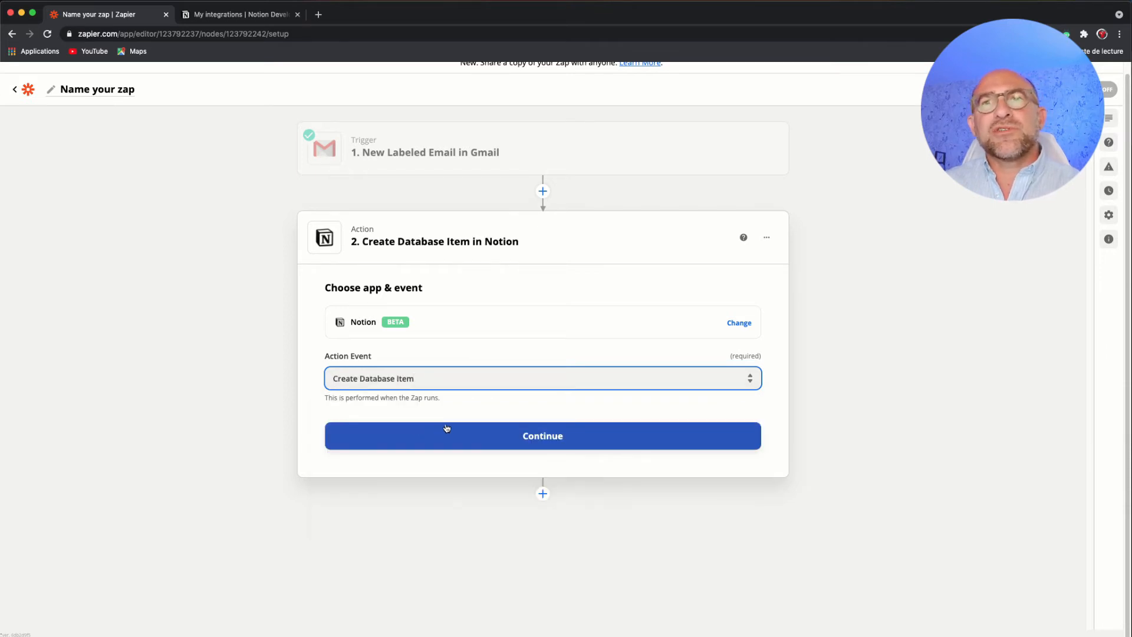
- Review the available Notion action events, keep Create Database Item, and continue to the account selection
click(502, 378)
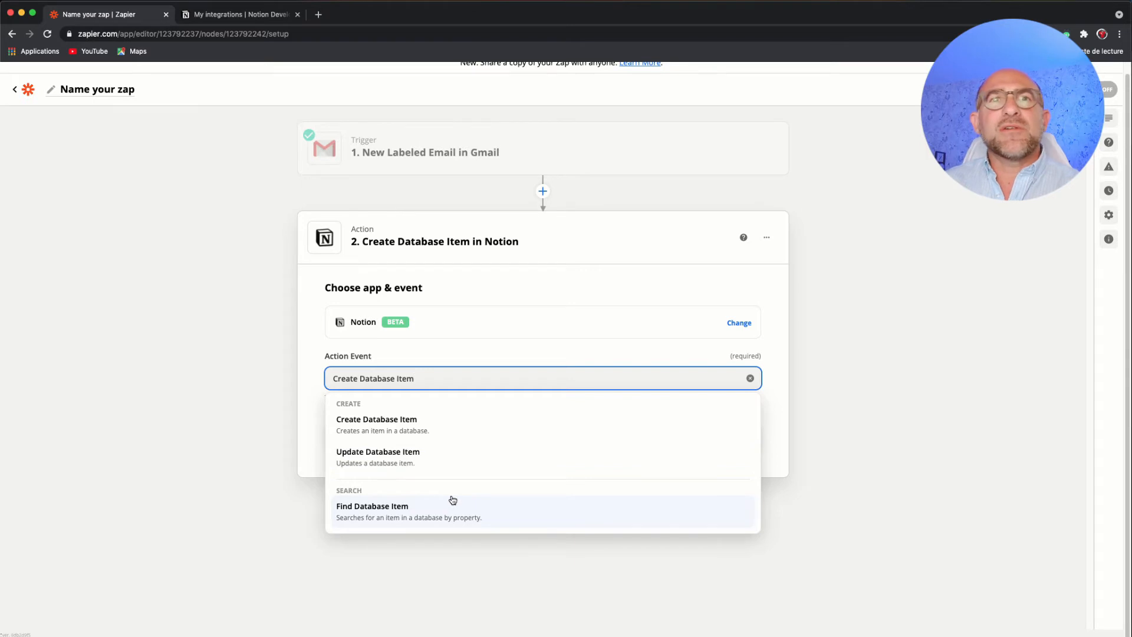
click(313, 444)
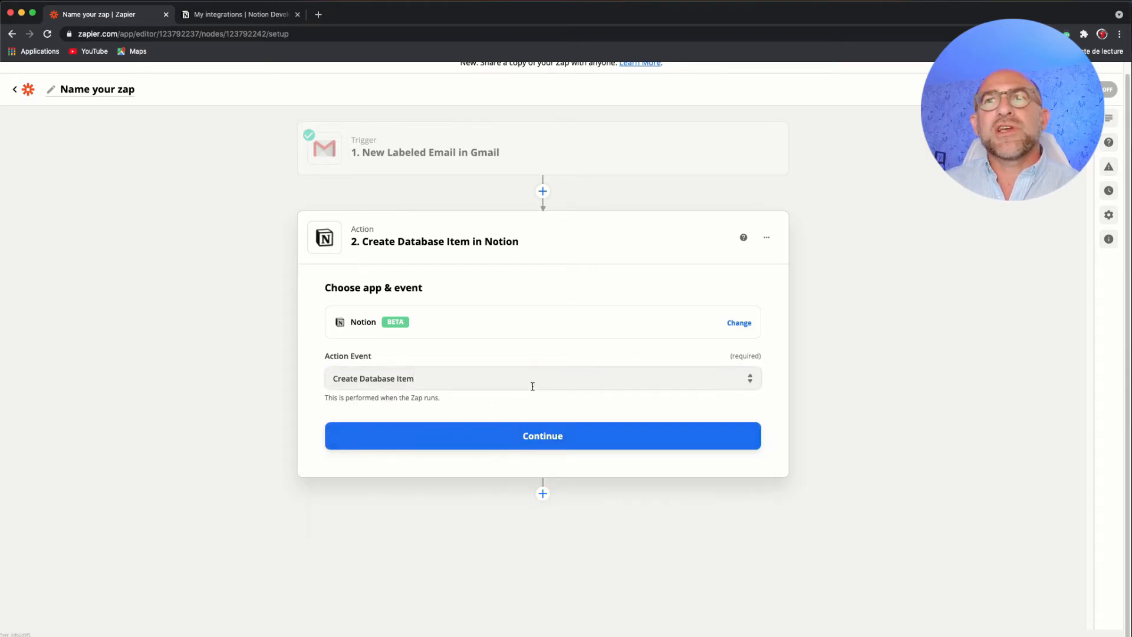
click(545, 436)
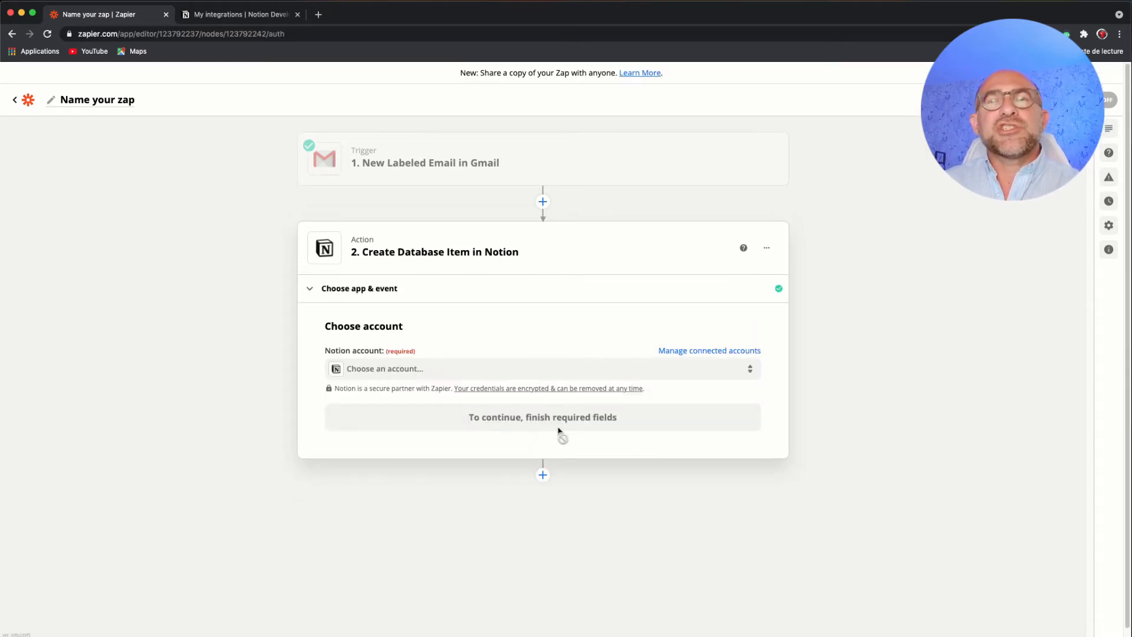
- Select the connected Notion account for the action and continue to the action setup
click(535, 368)
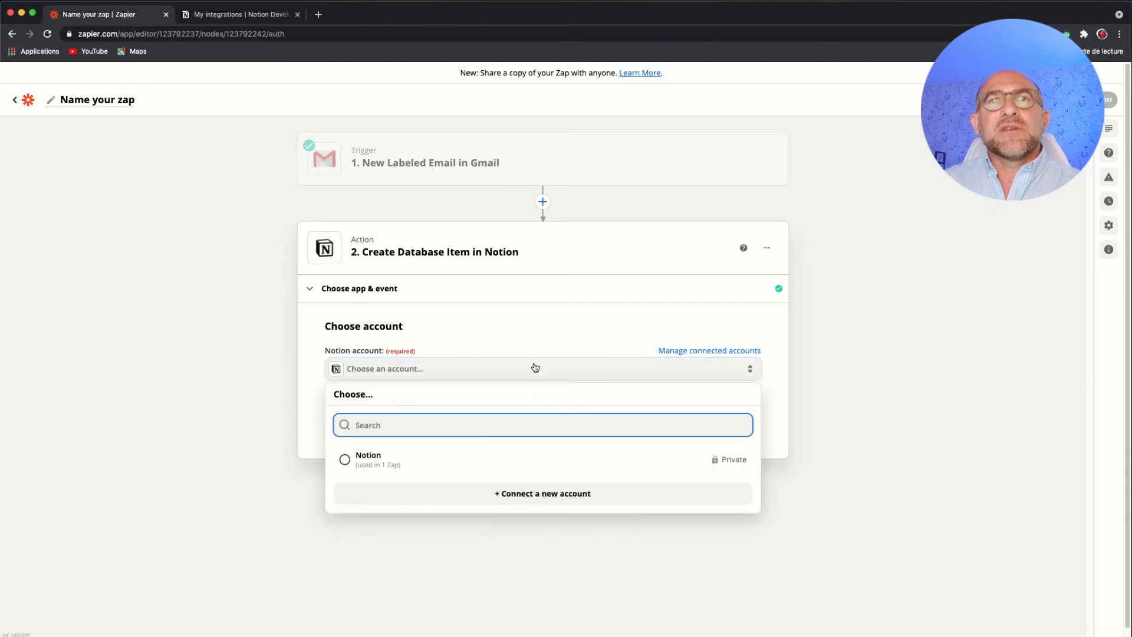
click(483, 464)
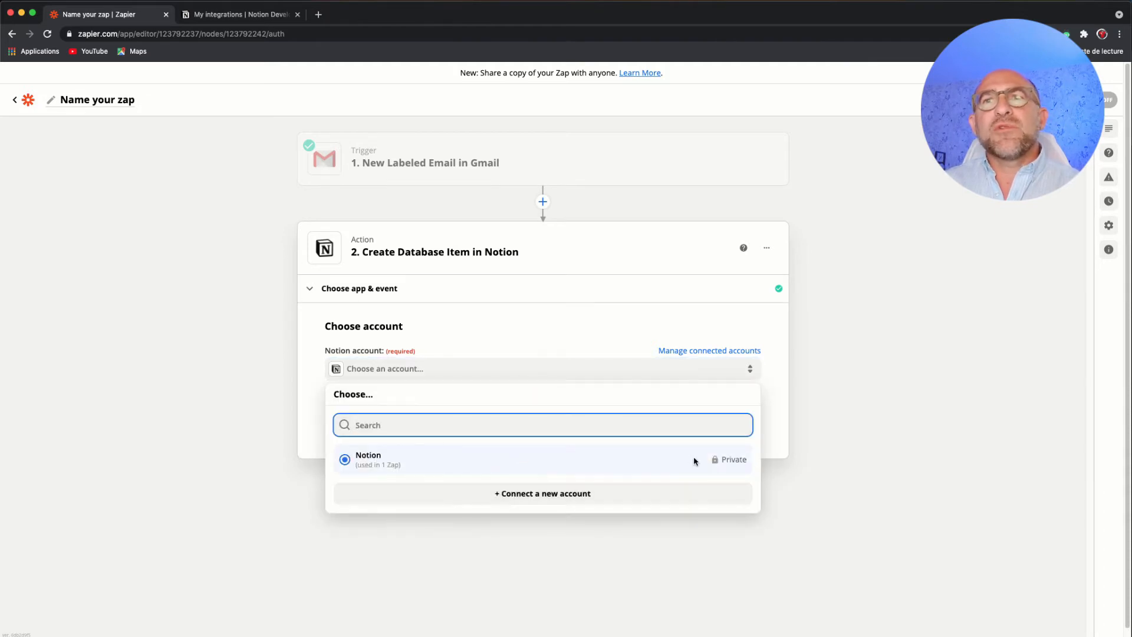
click(485, 461)
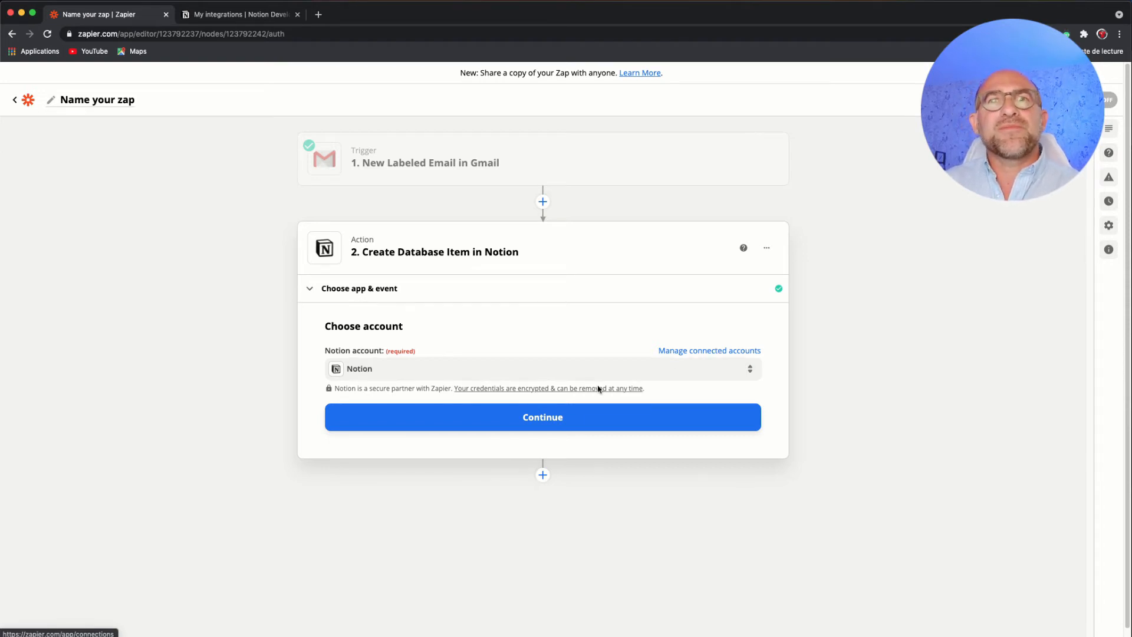
click(558, 416)
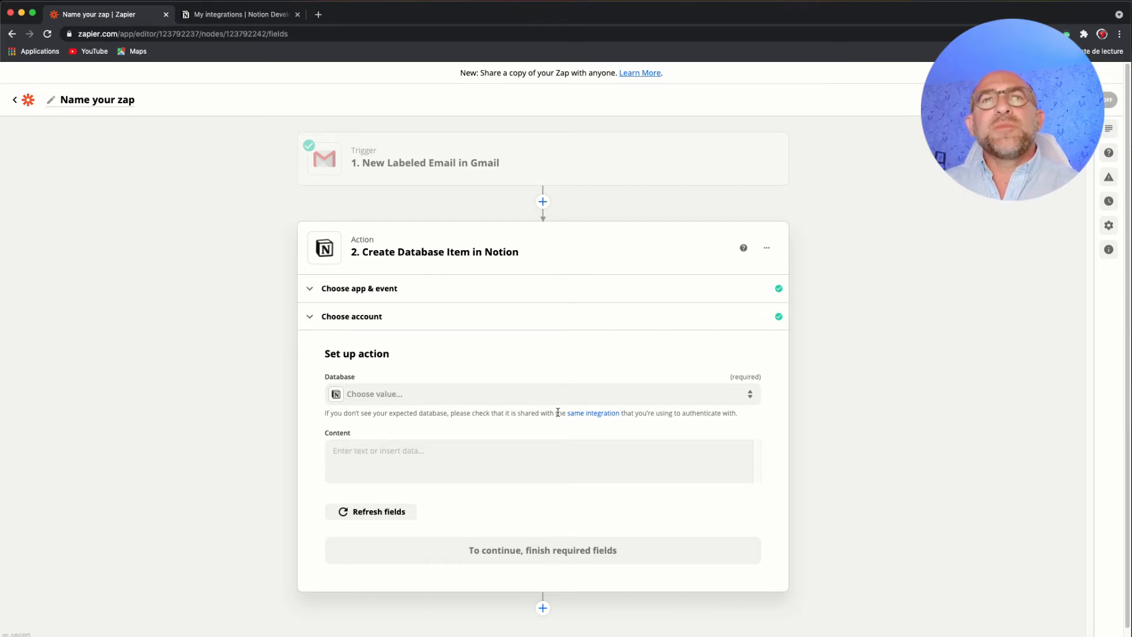
- Check which Notion databases are offered for the action's Database field without choosing one
click(435, 401)
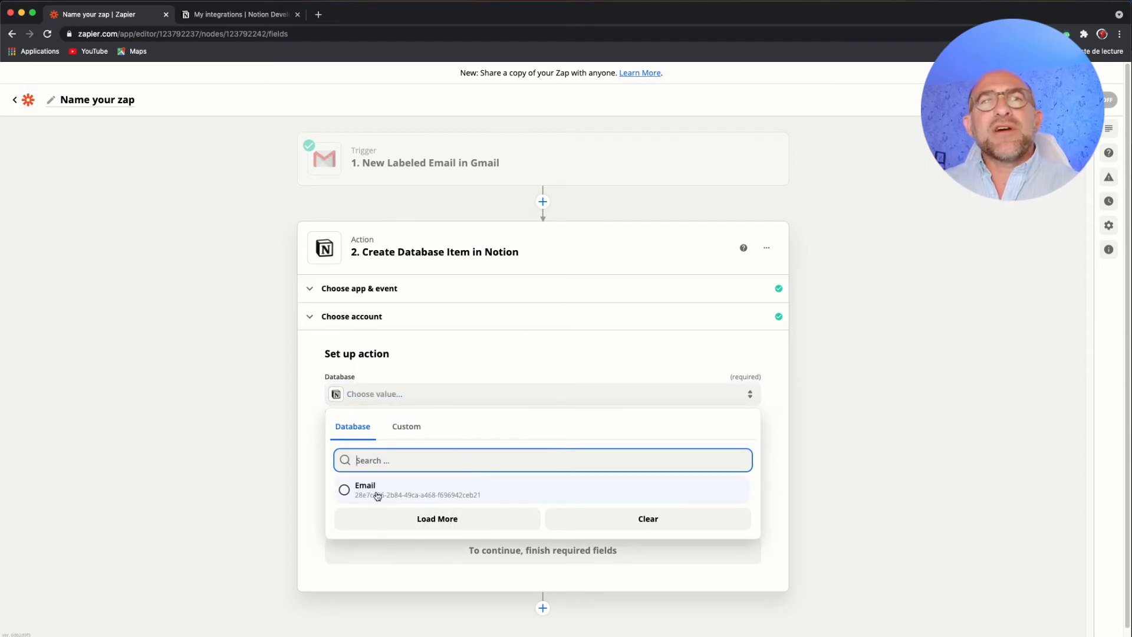
click(556, 426)
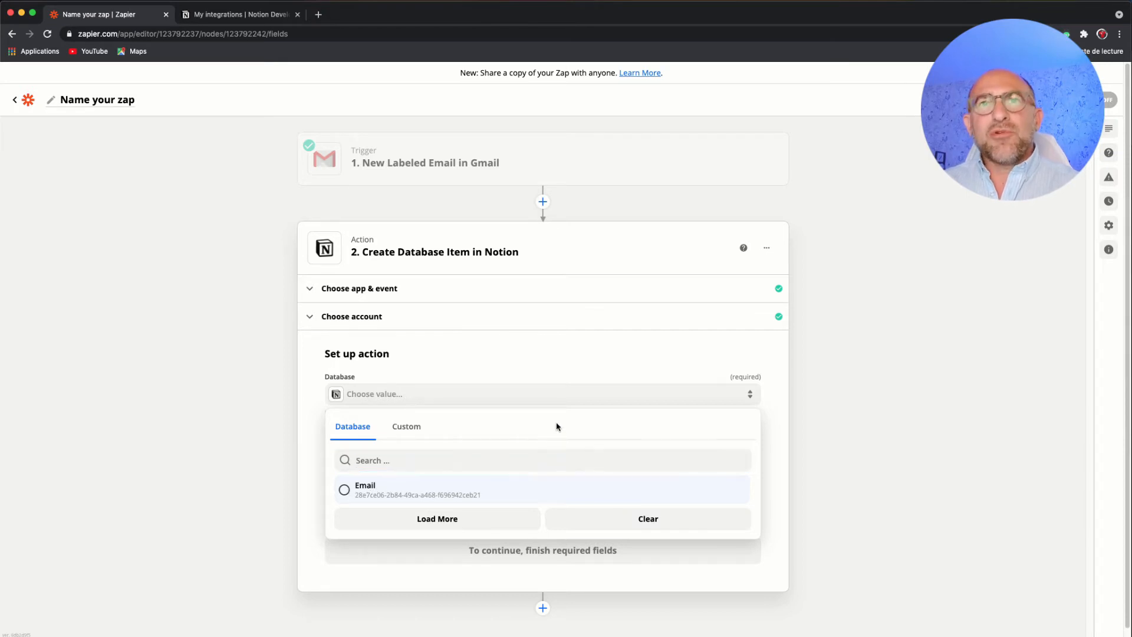
click(774, 443)
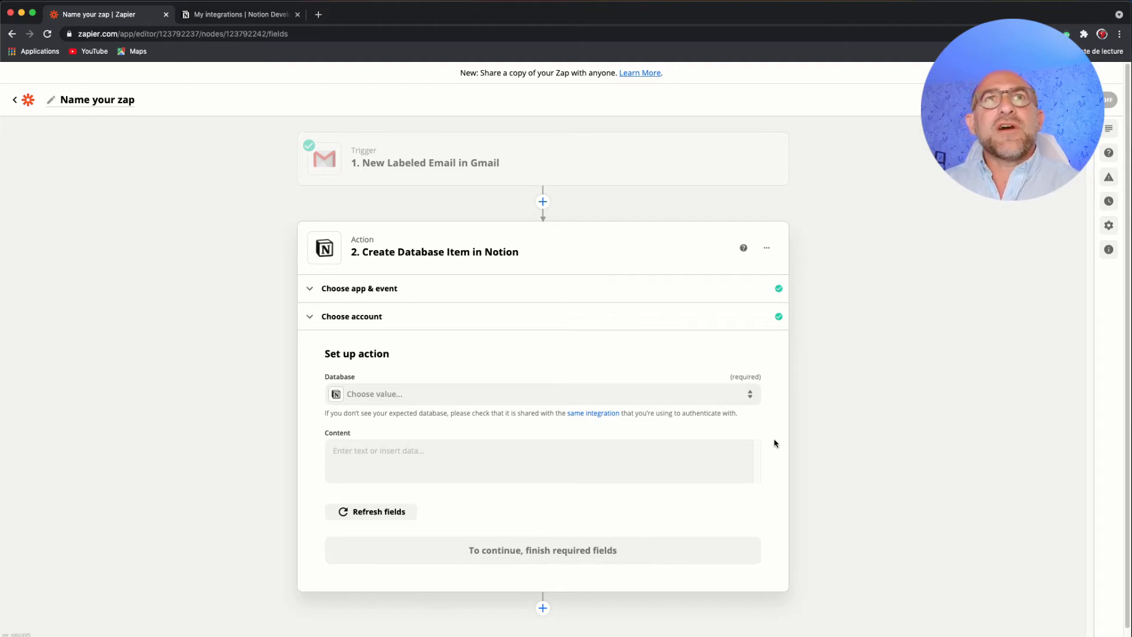
- Follow the setup's integration link to Notion's developer site, go to My integrations and start a new integration
click(593, 413)
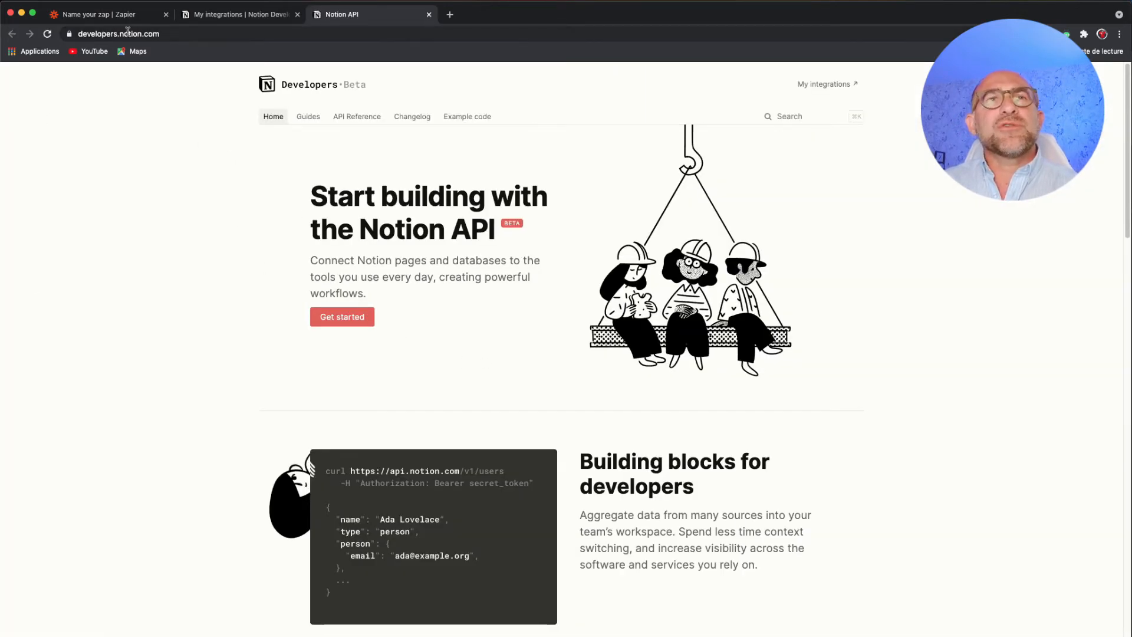
click(816, 91)
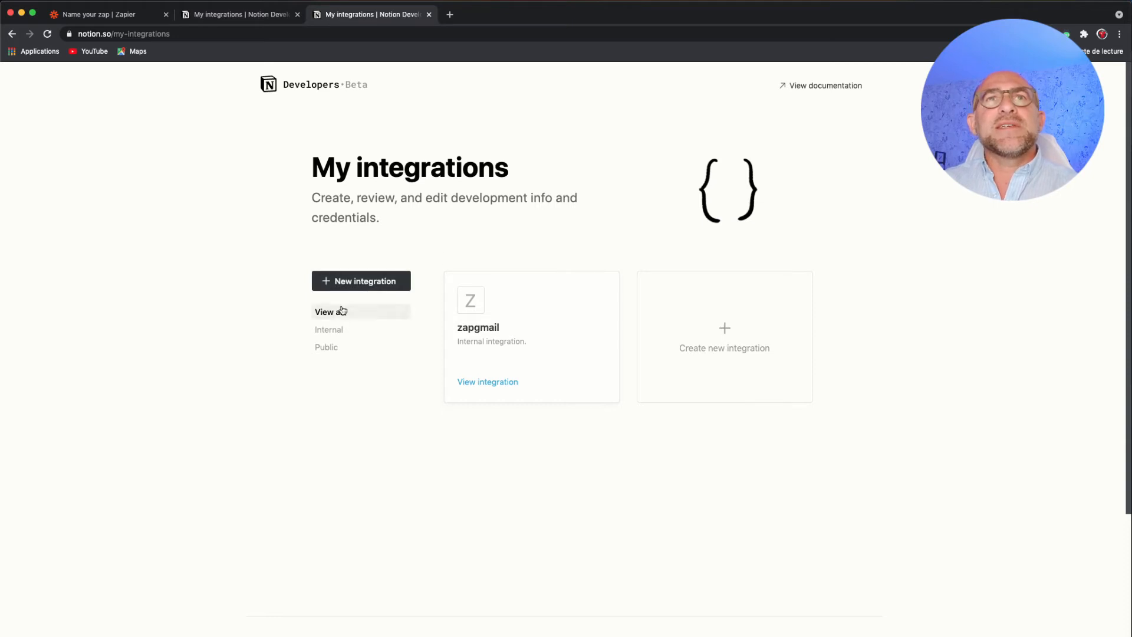
click(693, 328)
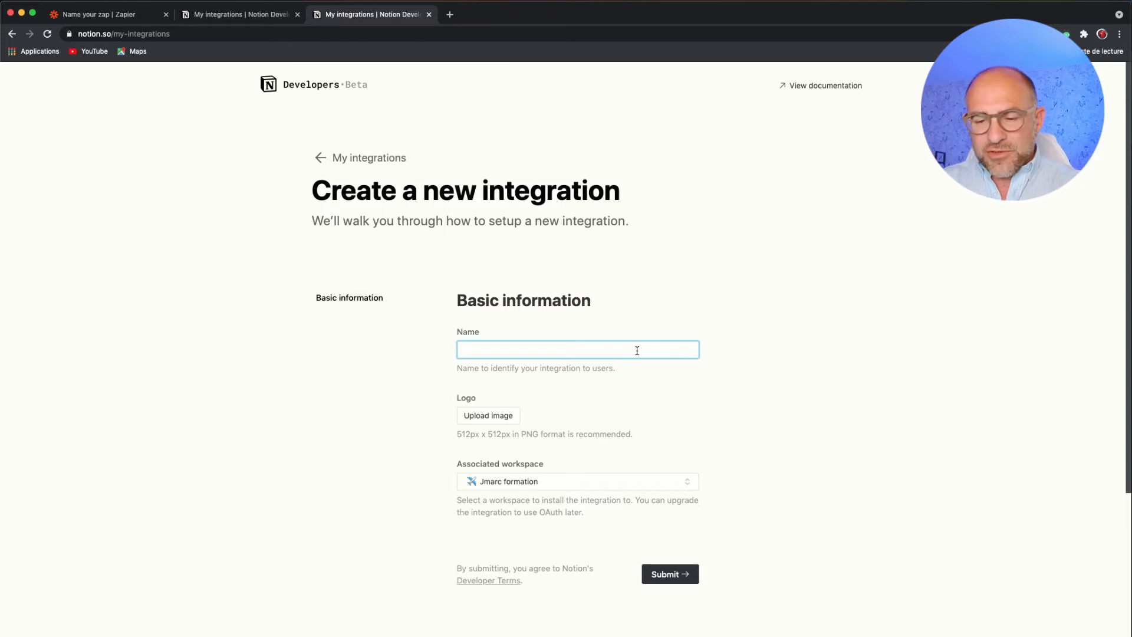
text(mailz)
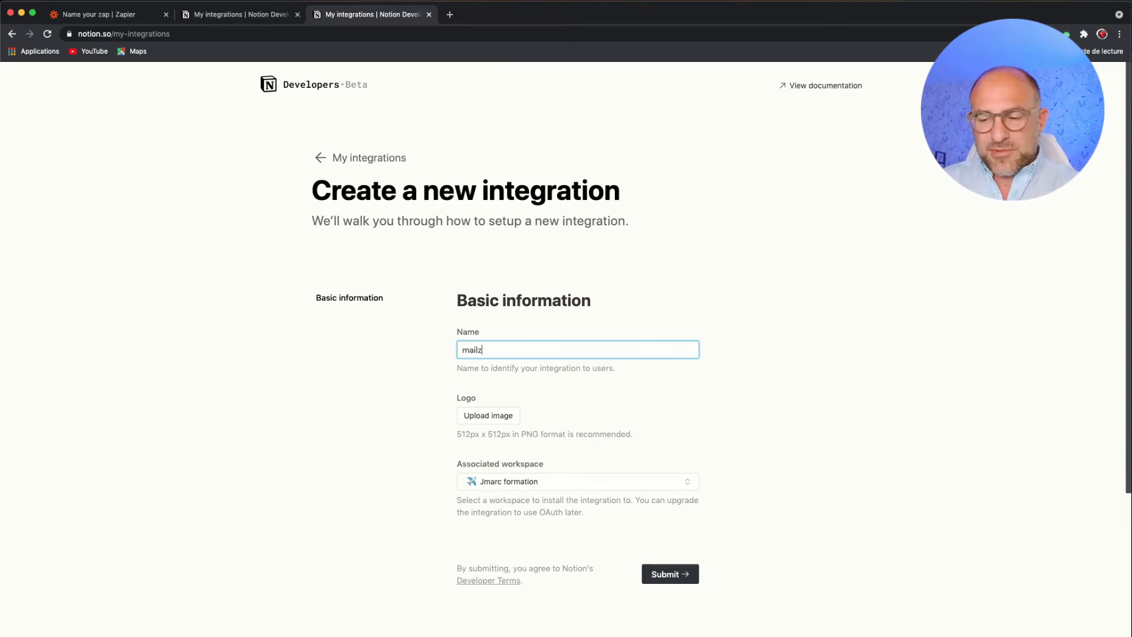
key(BackSpace)
key(BackSpace)
key(BackSpace)
key(BackSpace)
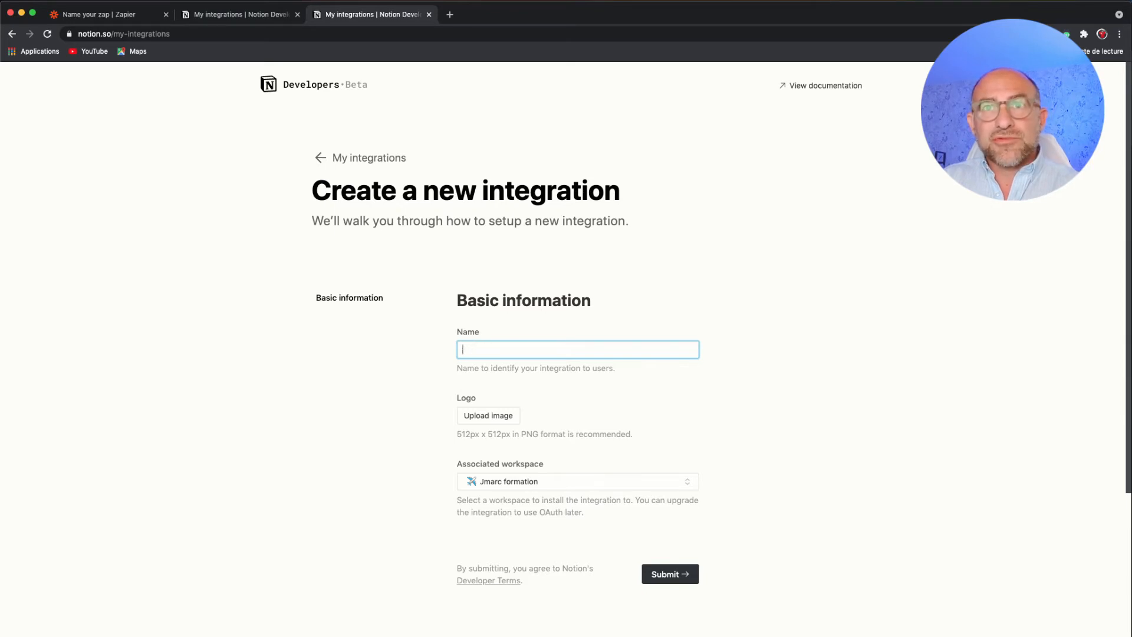
- Name the new integration gmailtonotion, keep the preselected associated workspace, and submit it
text(gmail)
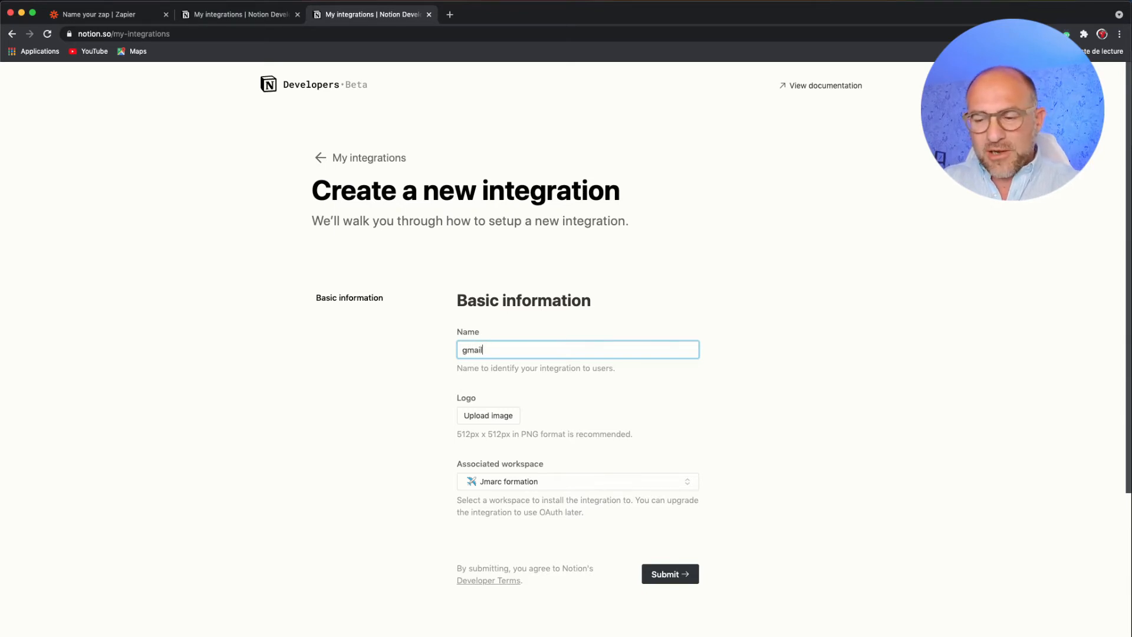
text(tonotion)
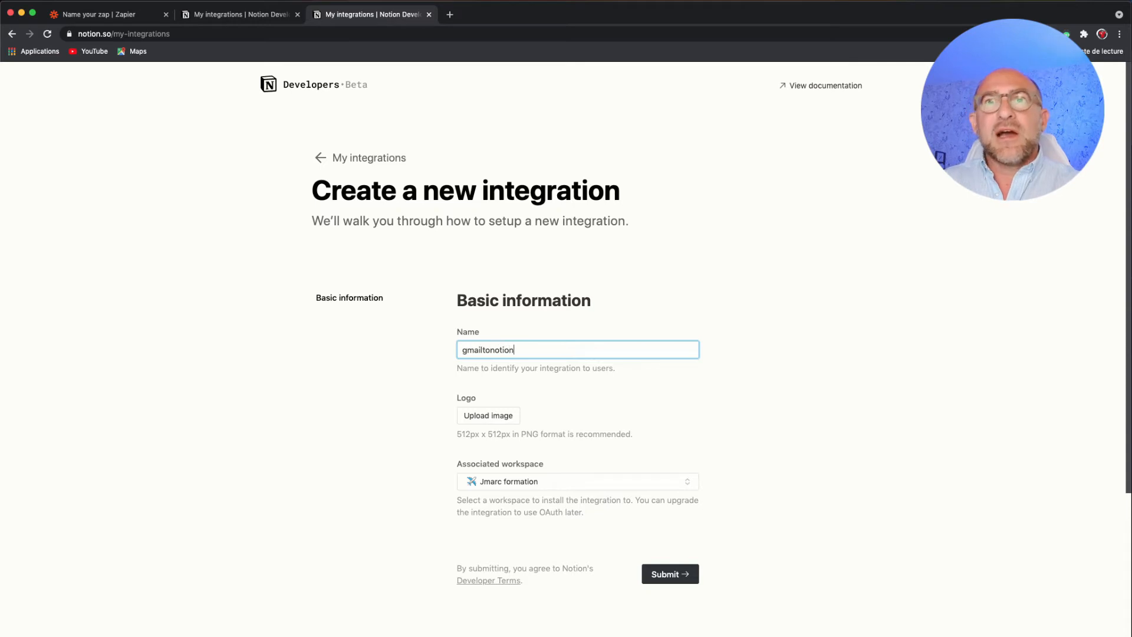
scroll(667, 388, down, 2)
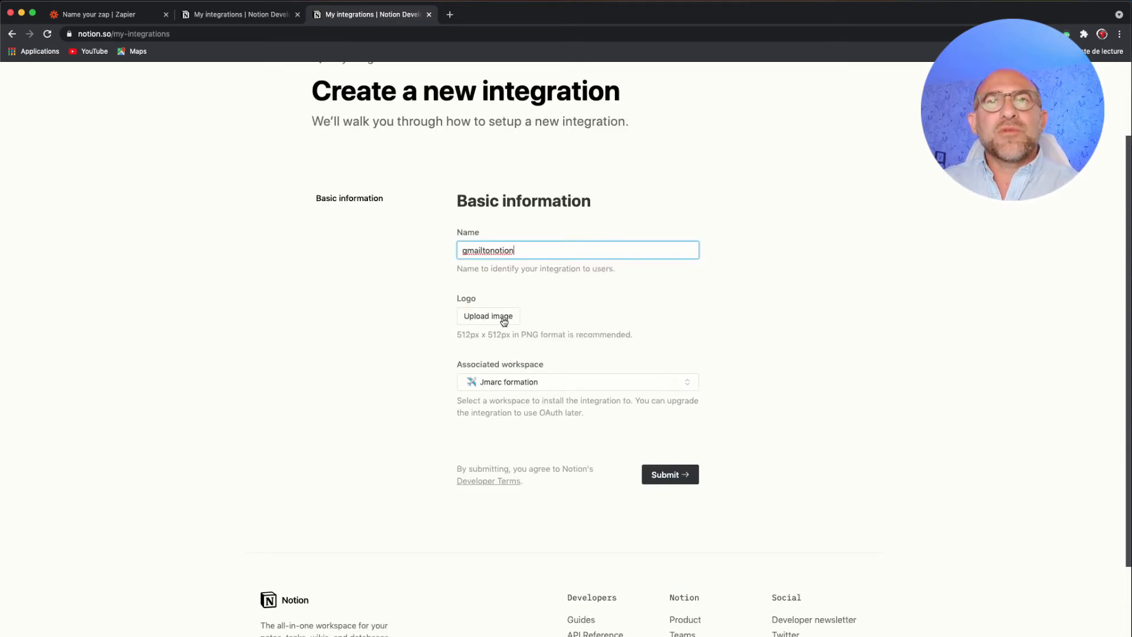
click(570, 385)
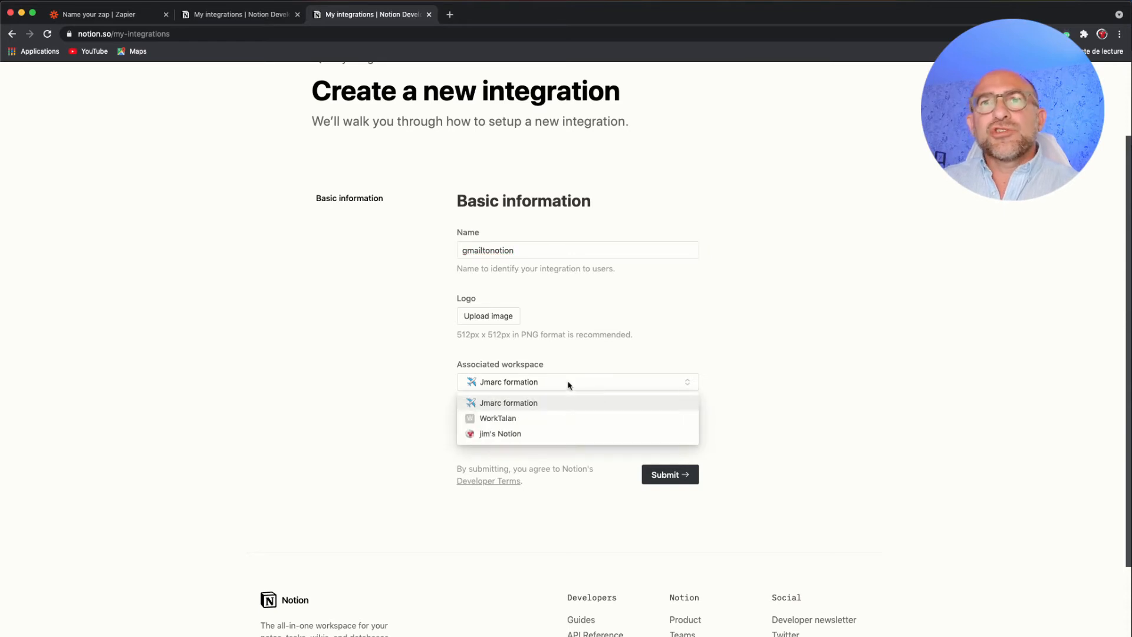
click(595, 362)
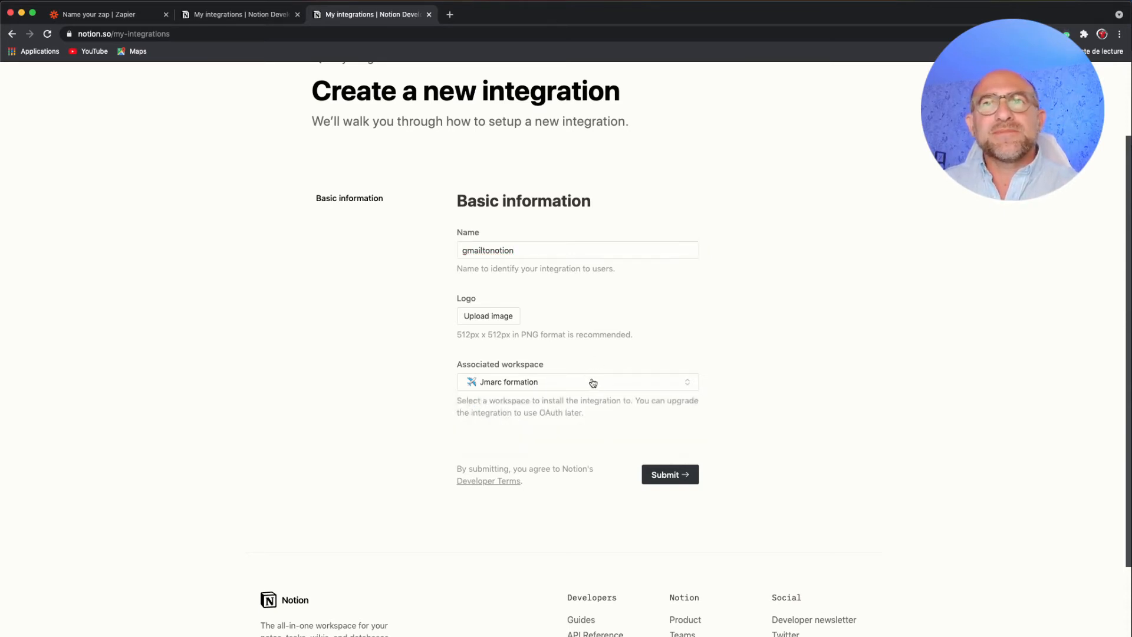
click(658, 473)
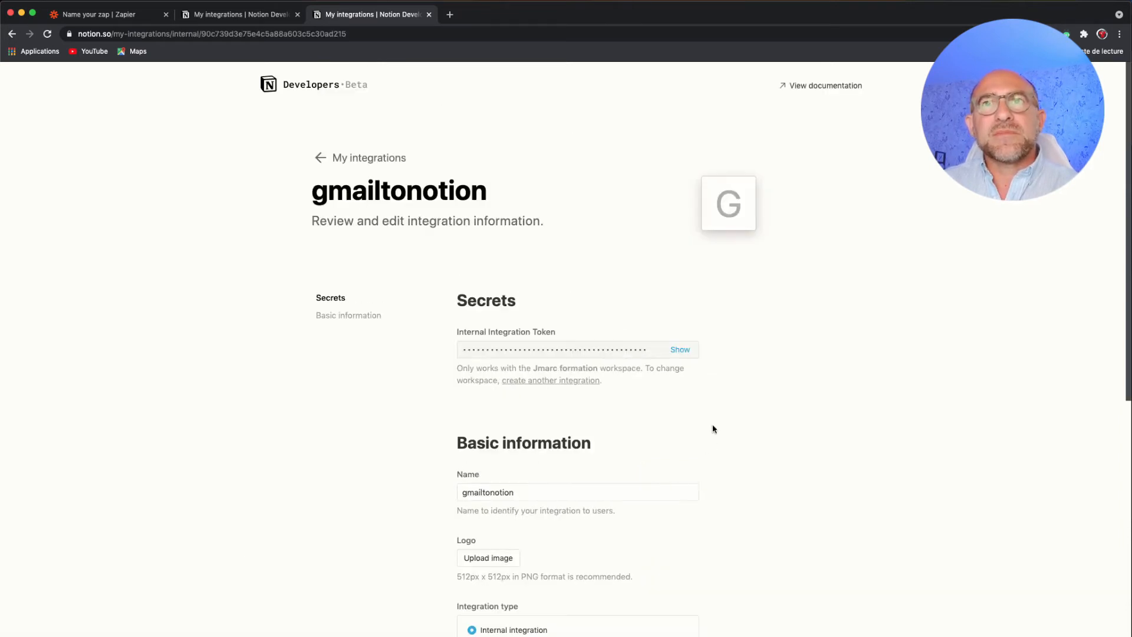
- Review the gmailtonotion integration's settings, then reveal its internal integration token and copy it
scroll(710, 387, down, 1)
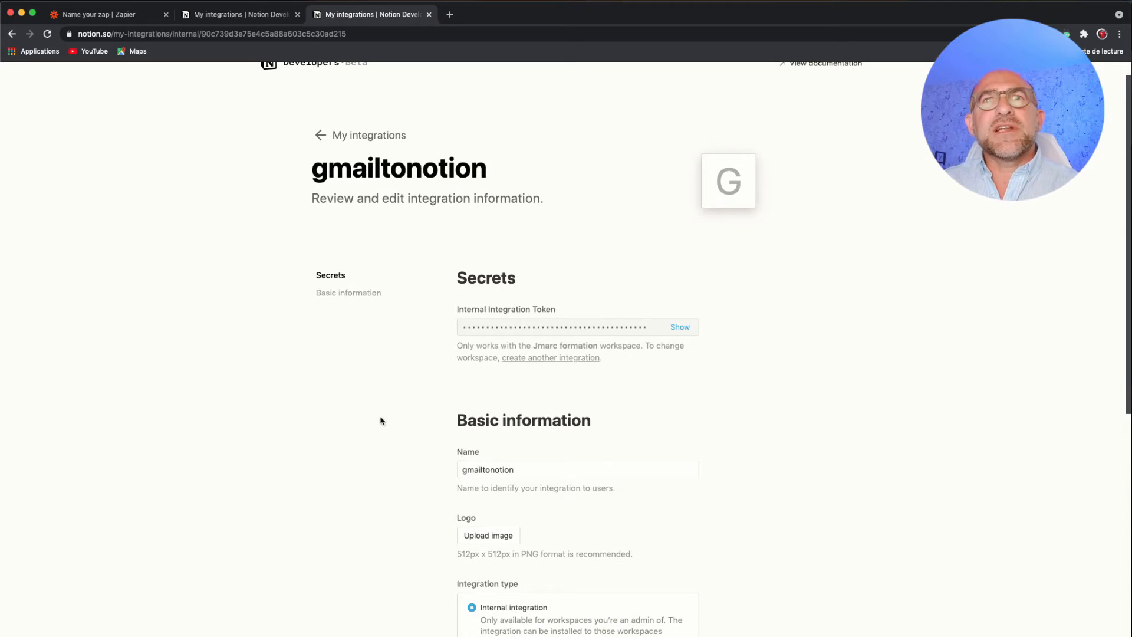
scroll(773, 422, down, 5)
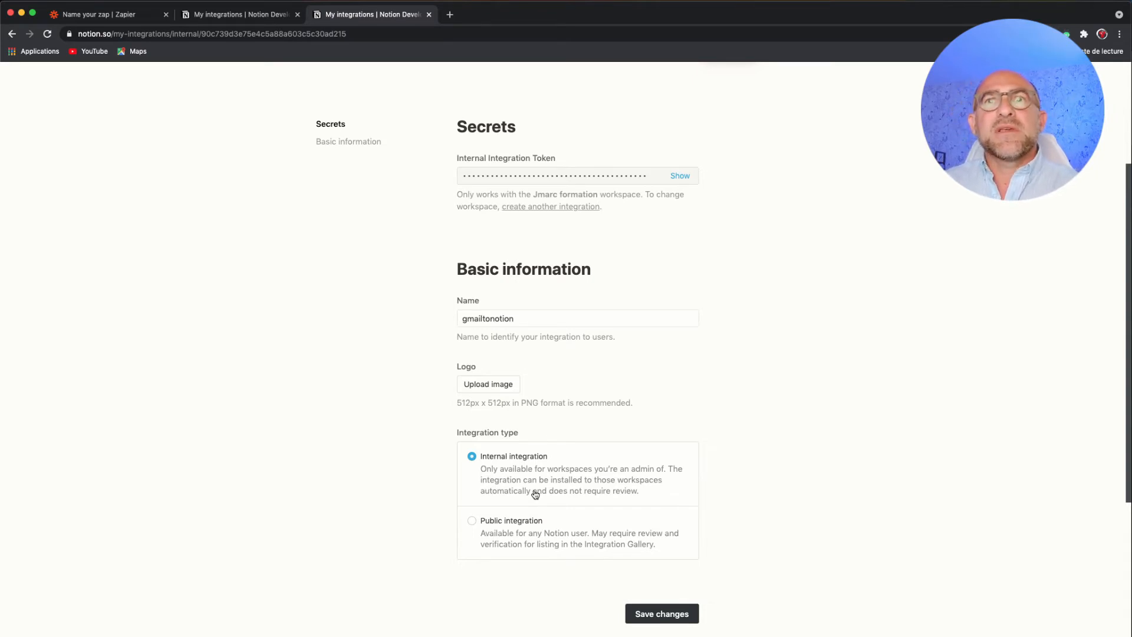
scroll(534, 494, up, 1)
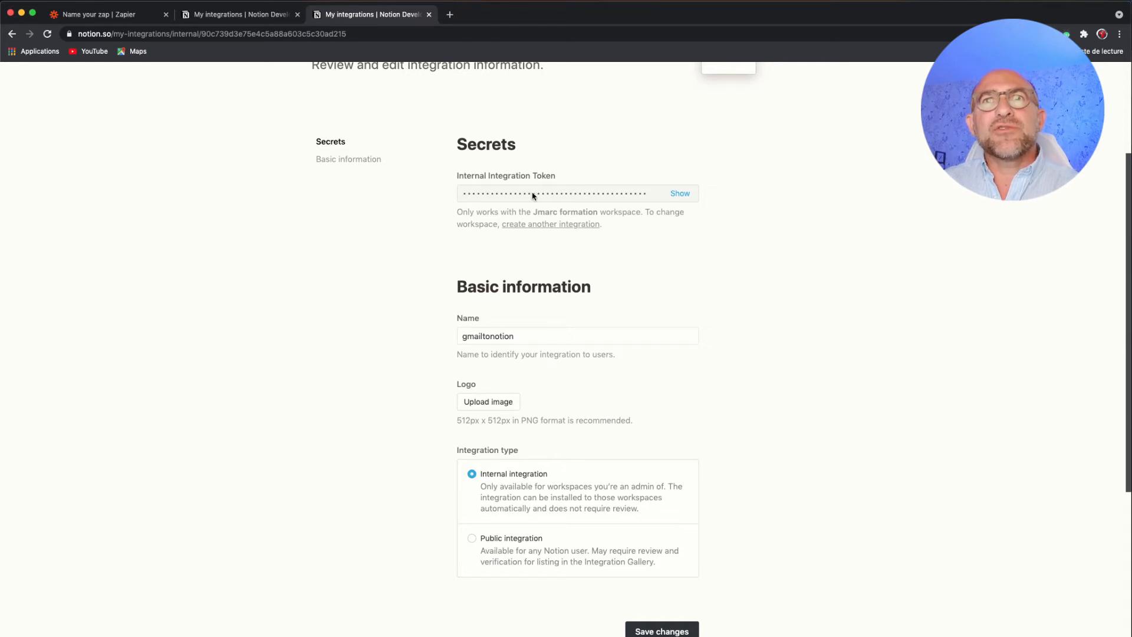
click(680, 194)
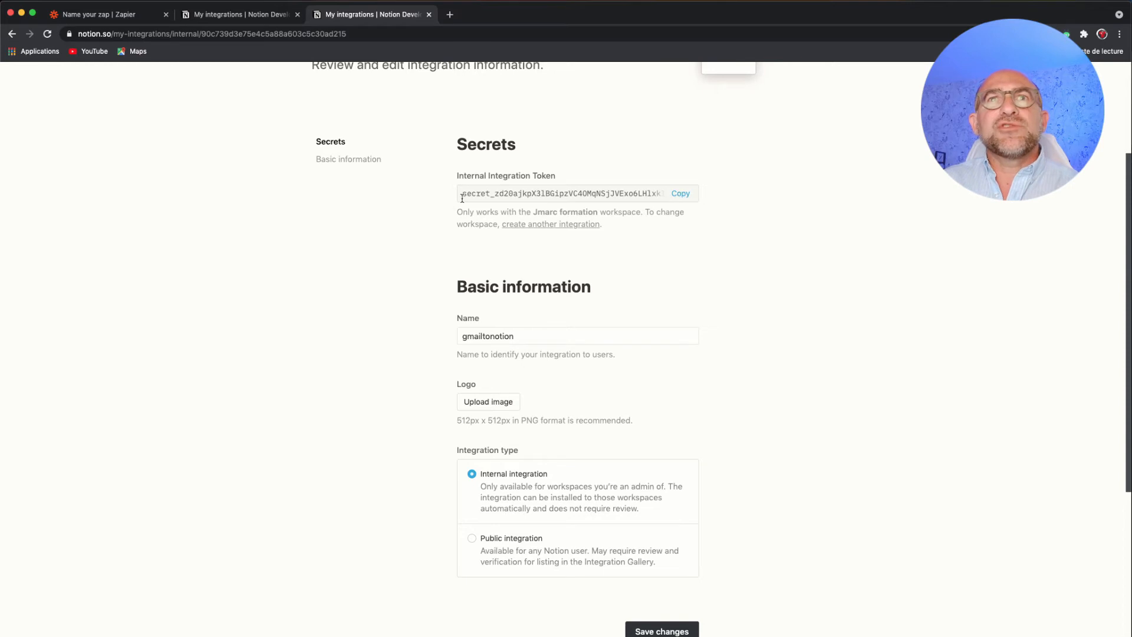
drag(463, 194, 651, 197)
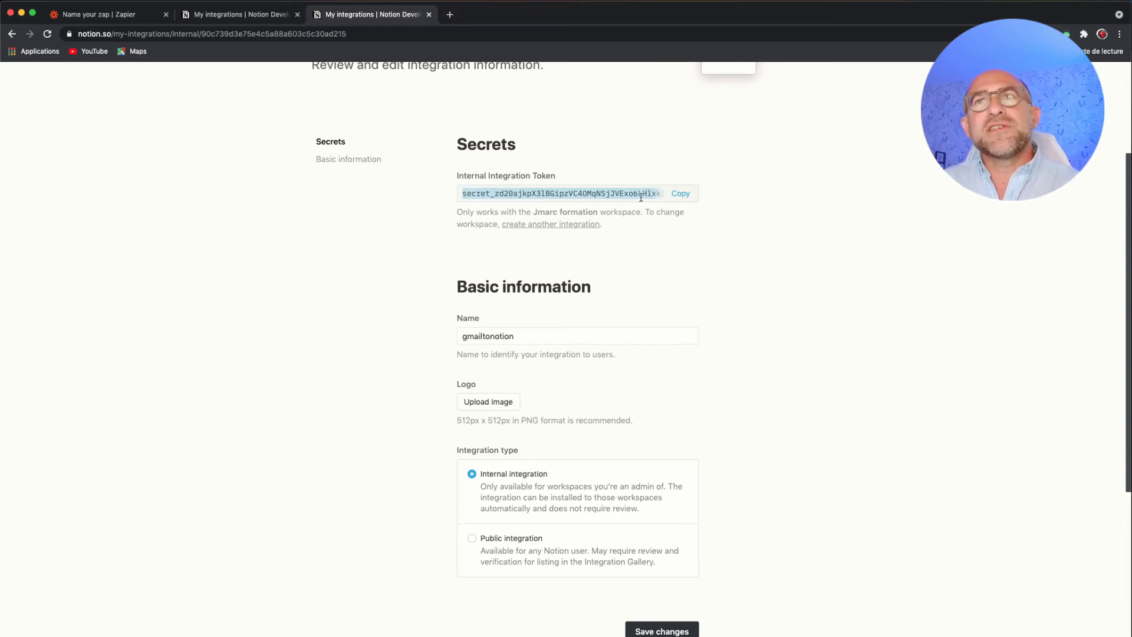
click(679, 194)
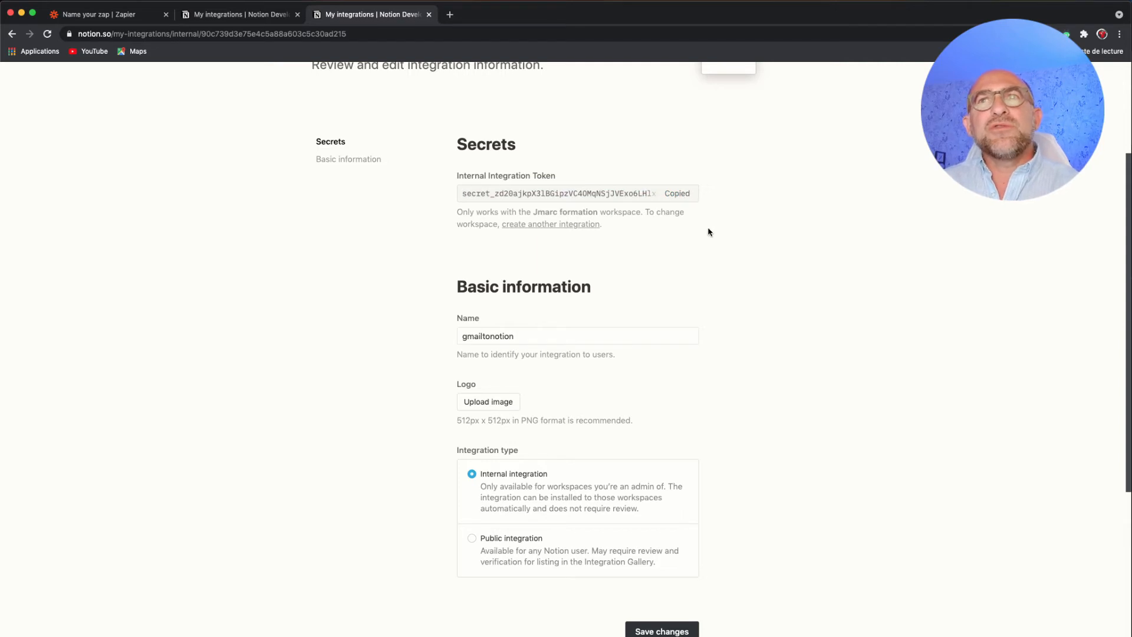
scroll(368, 171, up, 3)
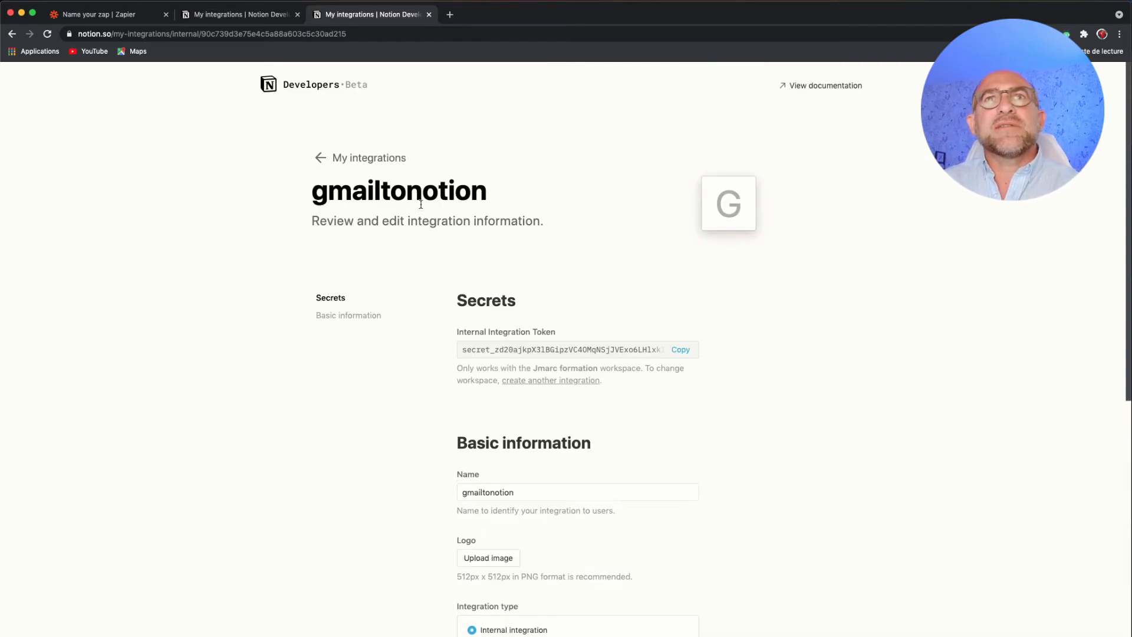
- Open the existing zapgmail integration from My integrations, examine its token field and integration type, and return to the Zap in Zapier
click(321, 158)
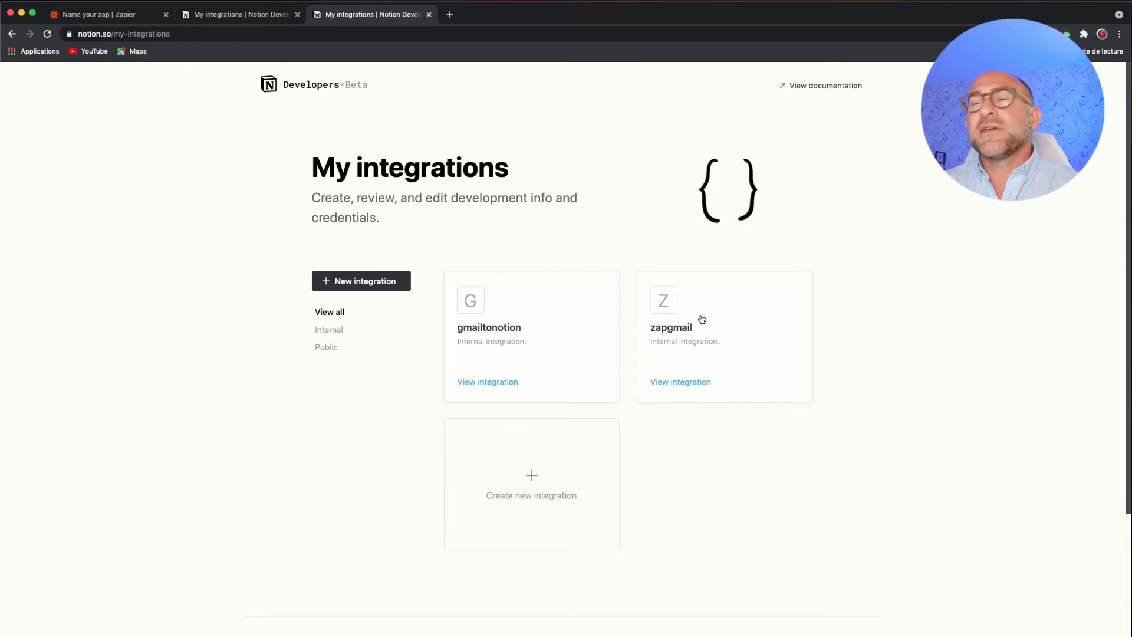
click(701, 319)
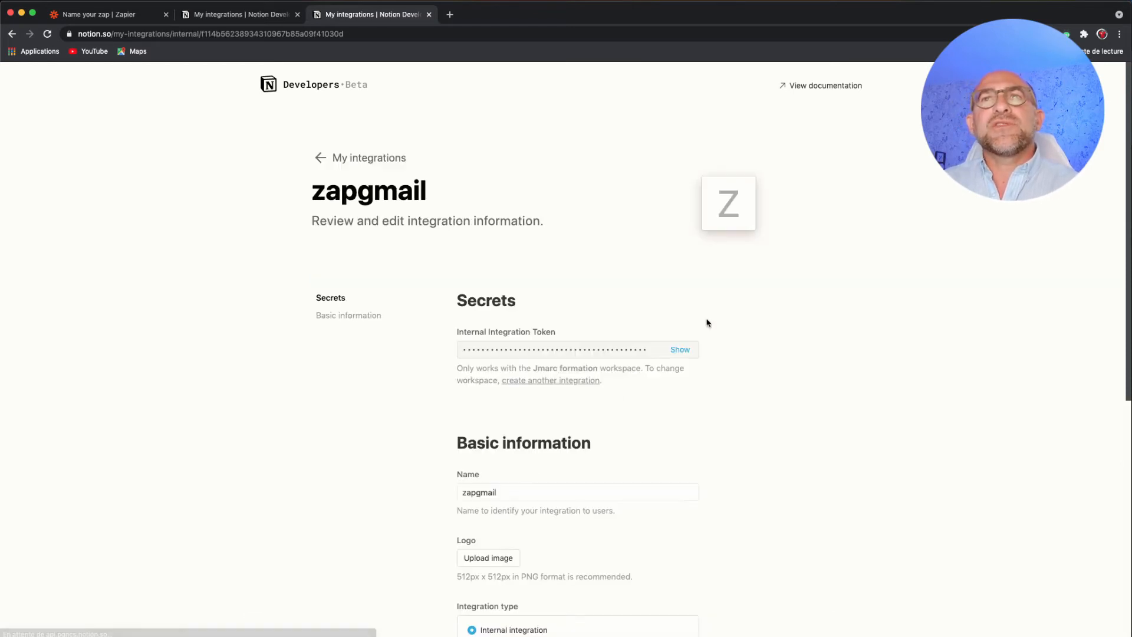
scroll(703, 323, down, 4)
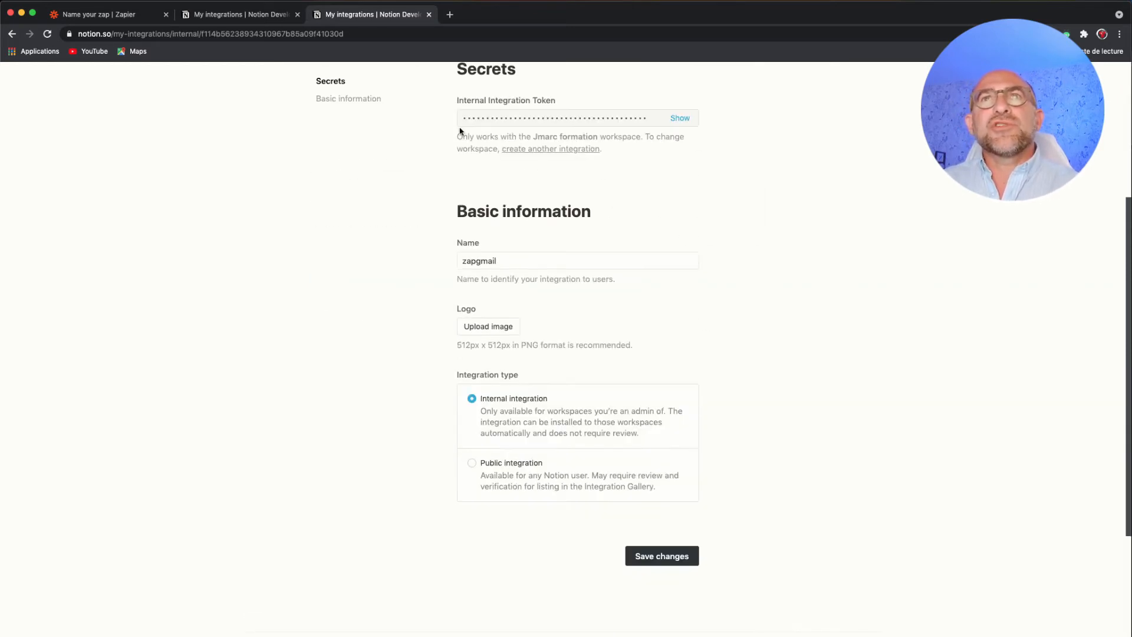
scroll(507, 169, up, 1)
scroll(507, 169, up, 1)
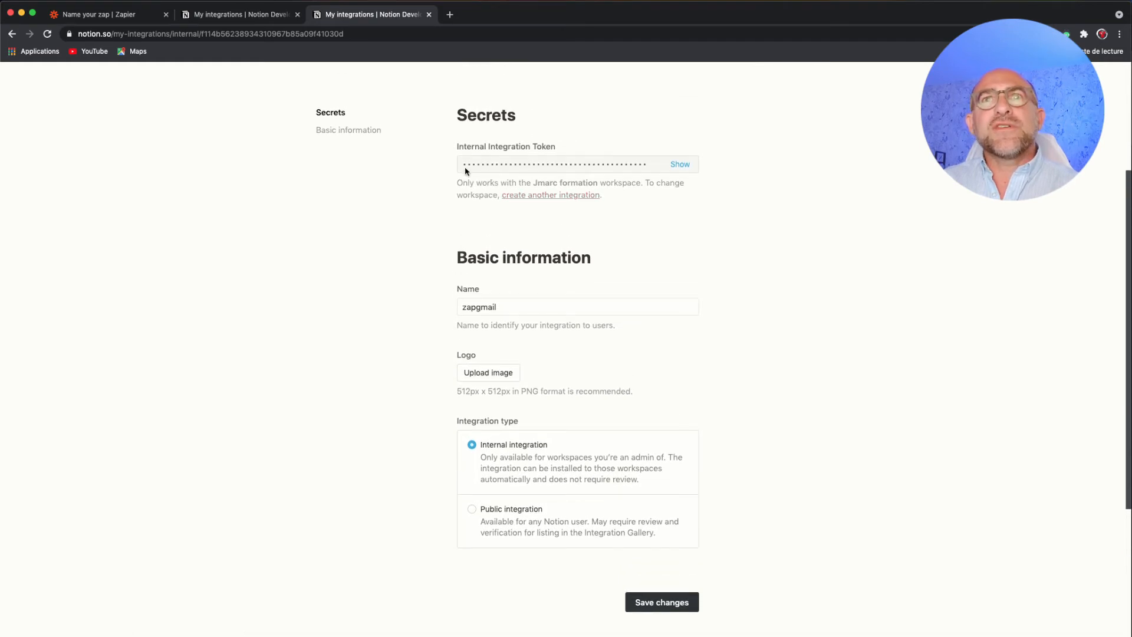
drag(463, 167, 649, 175)
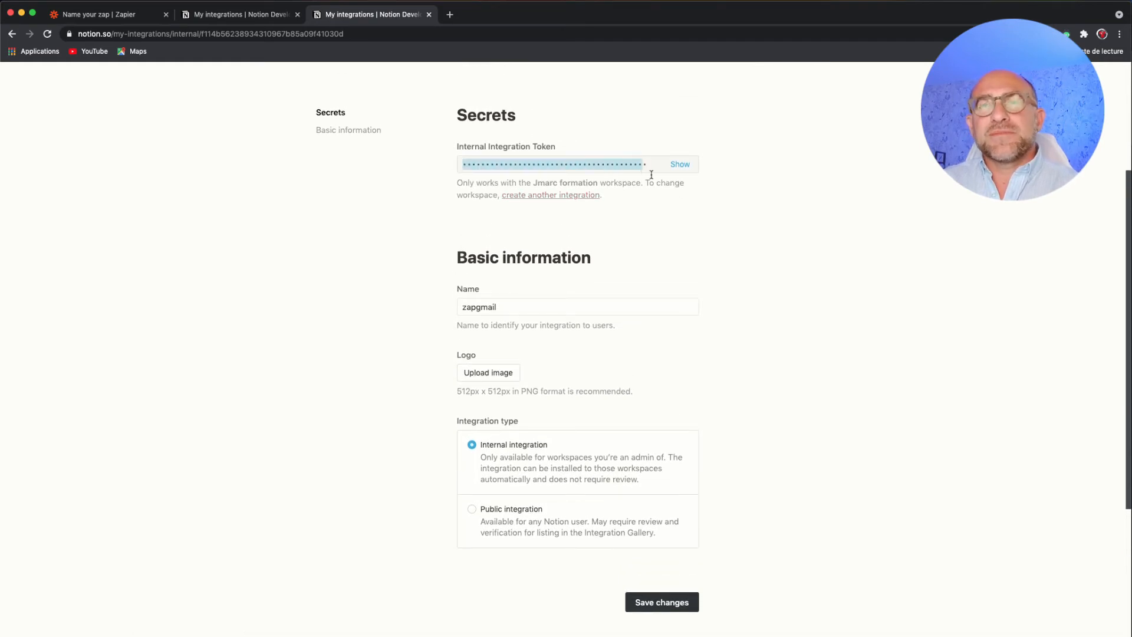
click(761, 270)
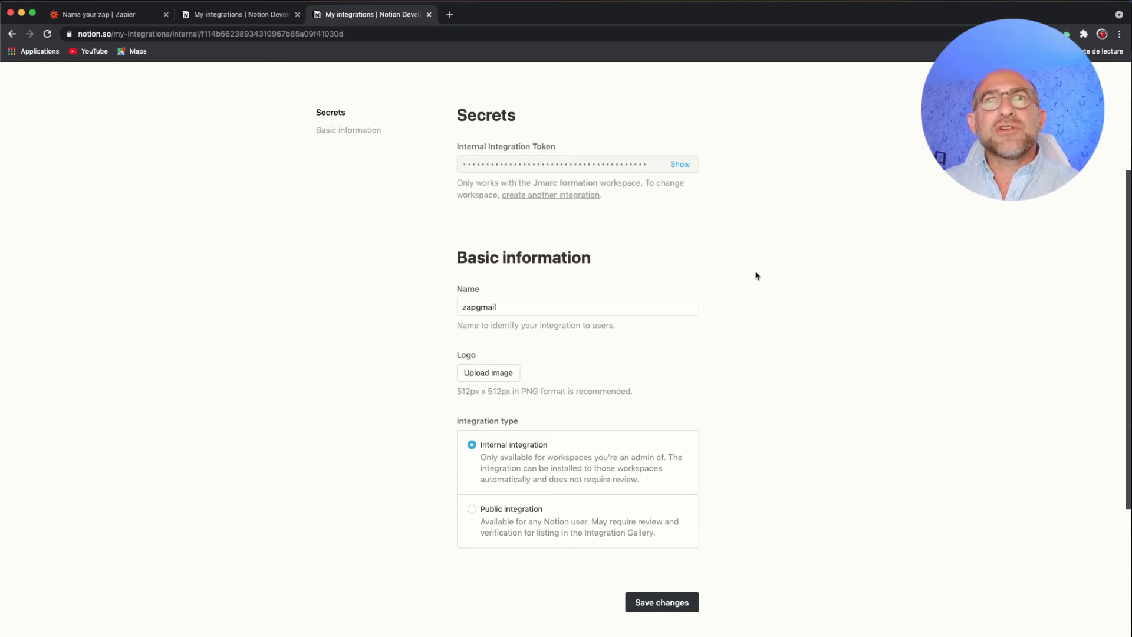
scroll(755, 276, up, 5)
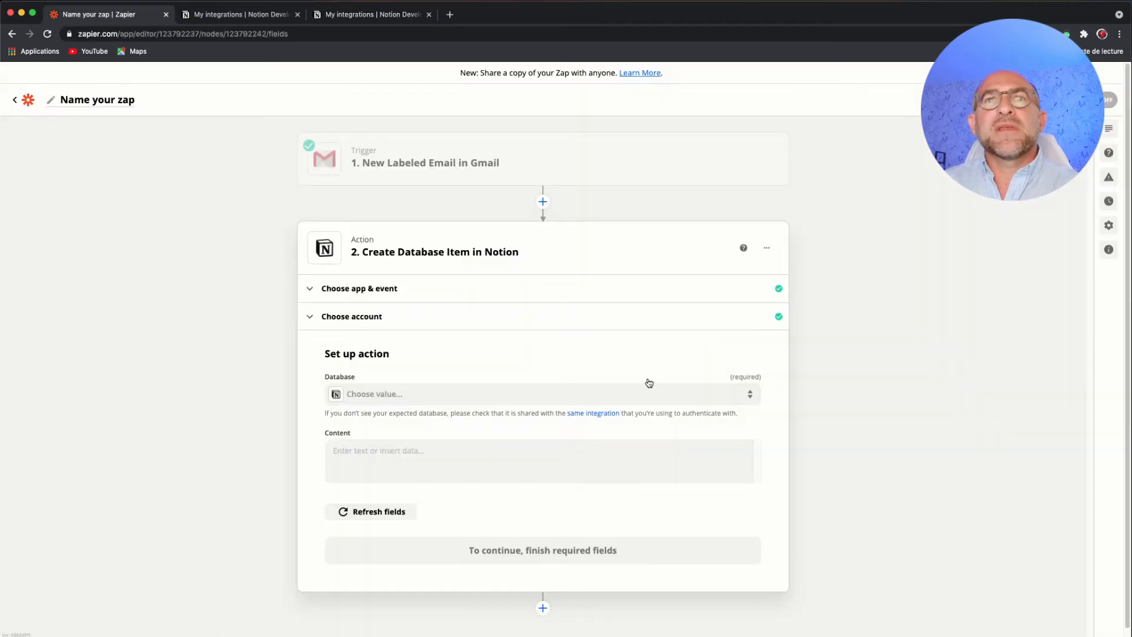
- Check which databases the Notion action offers and go back to its account selection
click(623, 398)
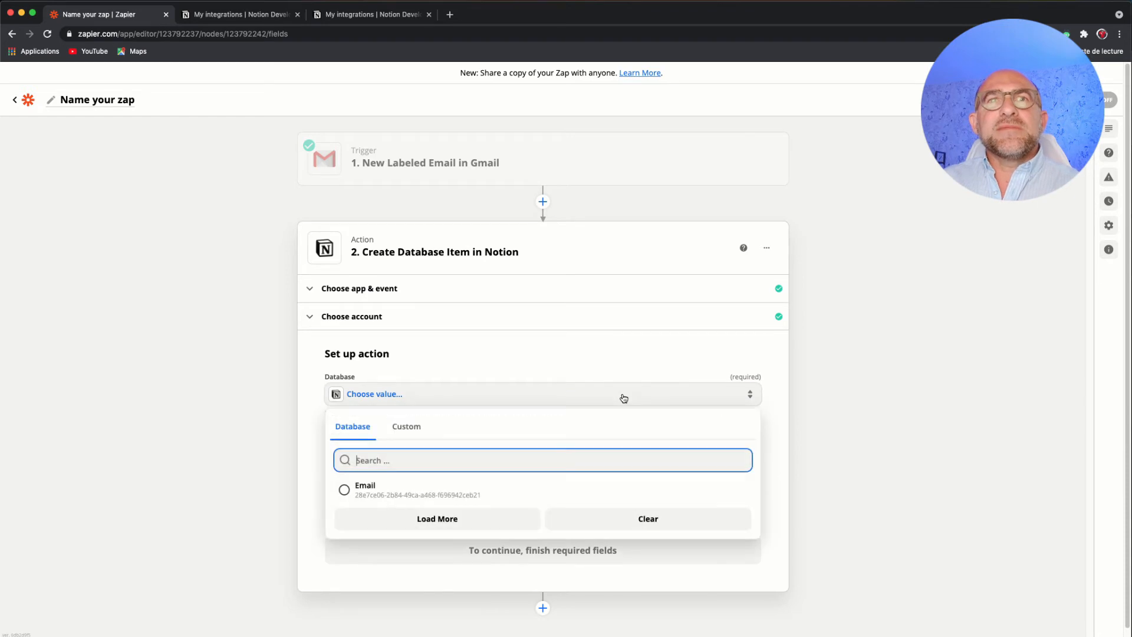
click(554, 360)
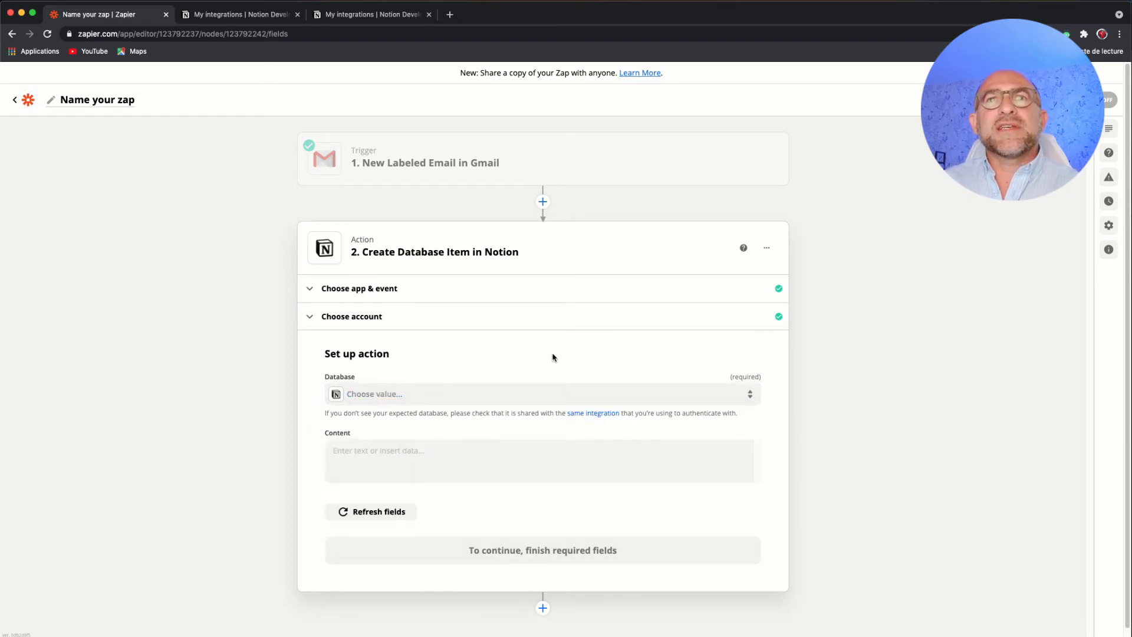
click(560, 313)
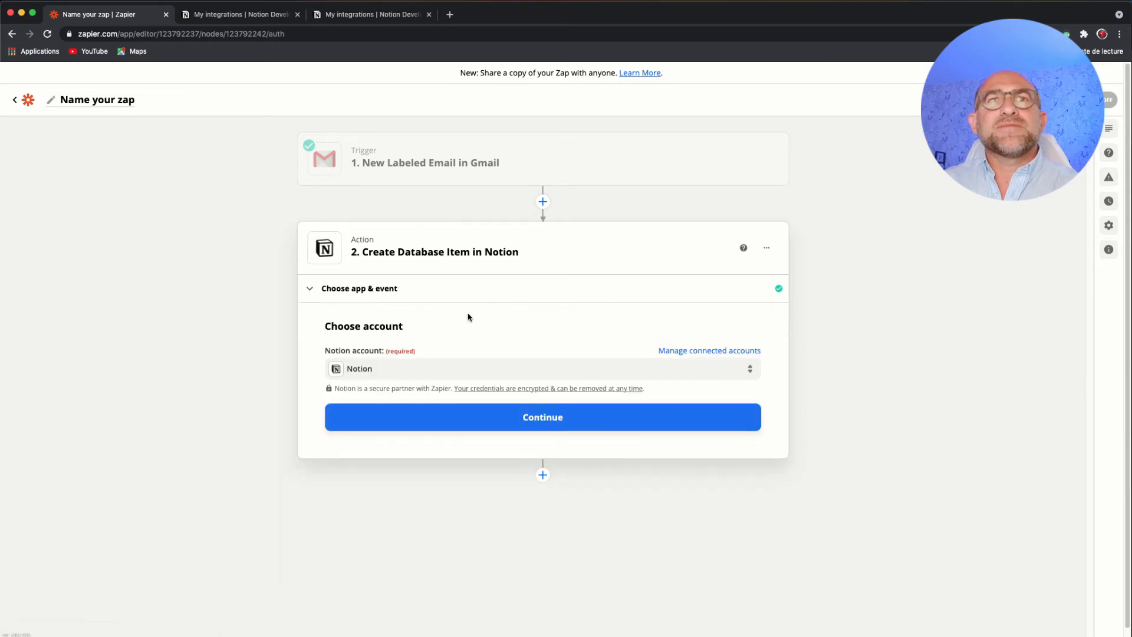
- Open the Notion connection among the managed connected accounts, test it, and go back to the apps list
click(695, 351)
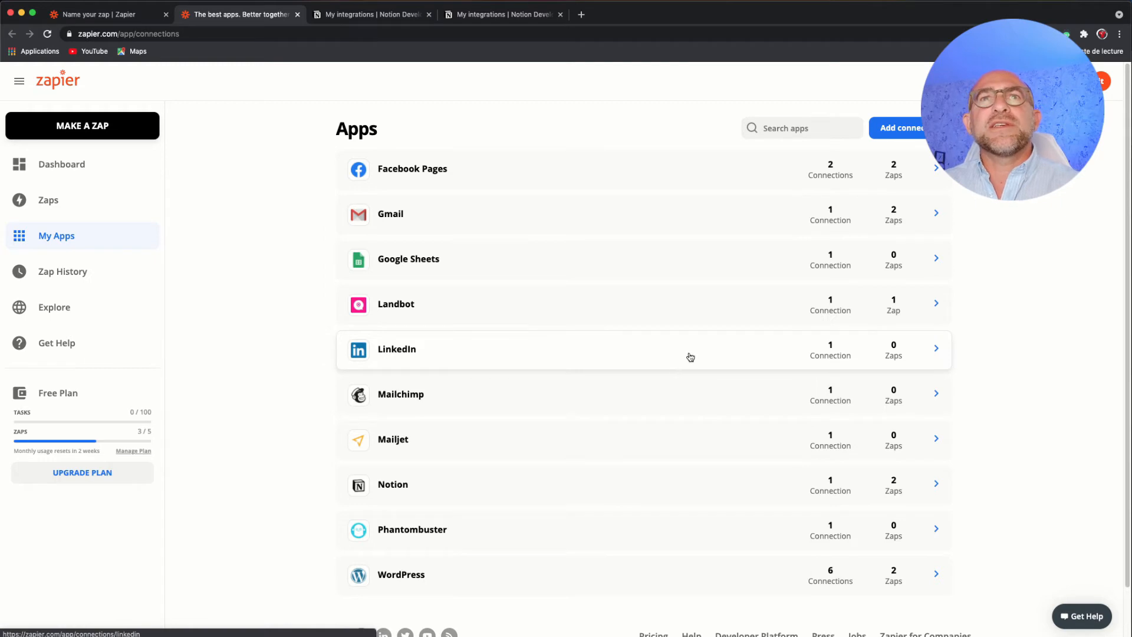
click(596, 487)
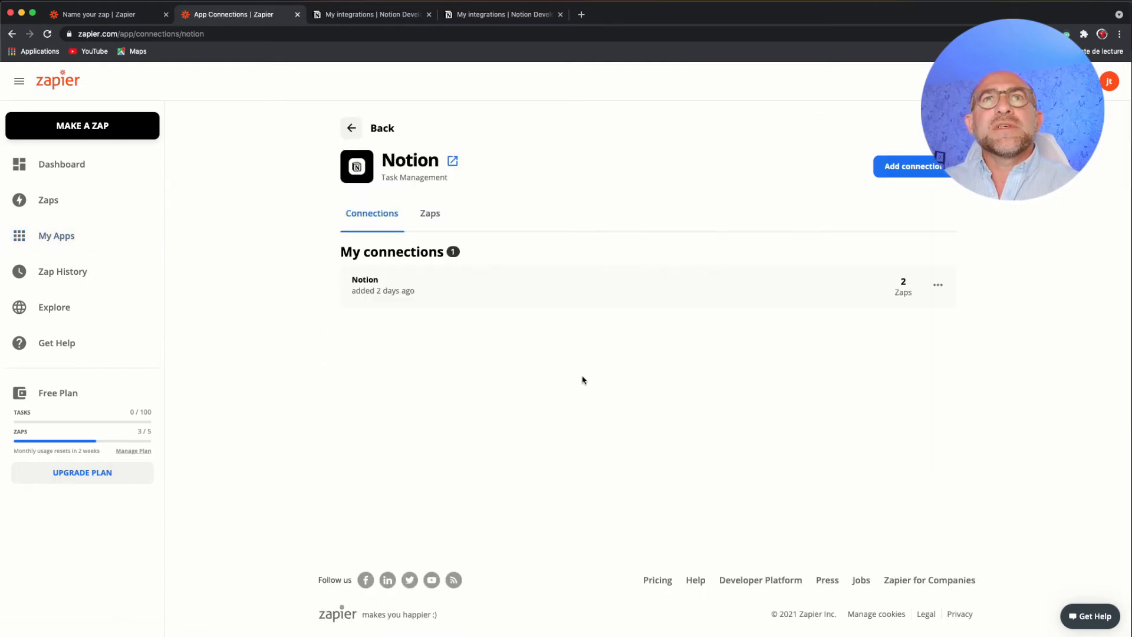
click(939, 286)
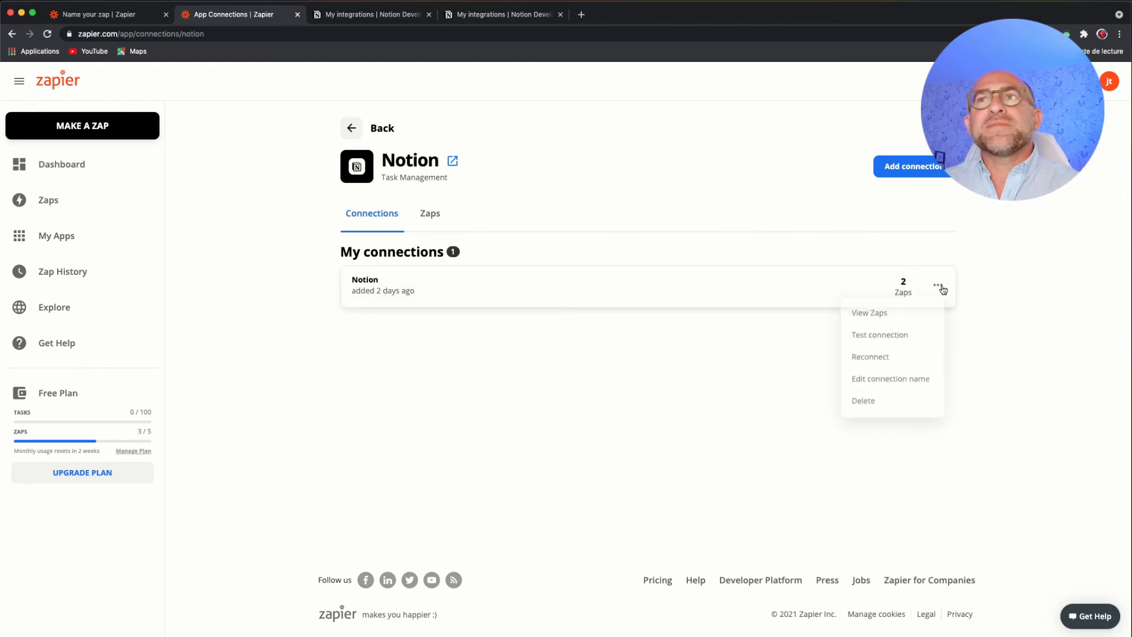
click(897, 342)
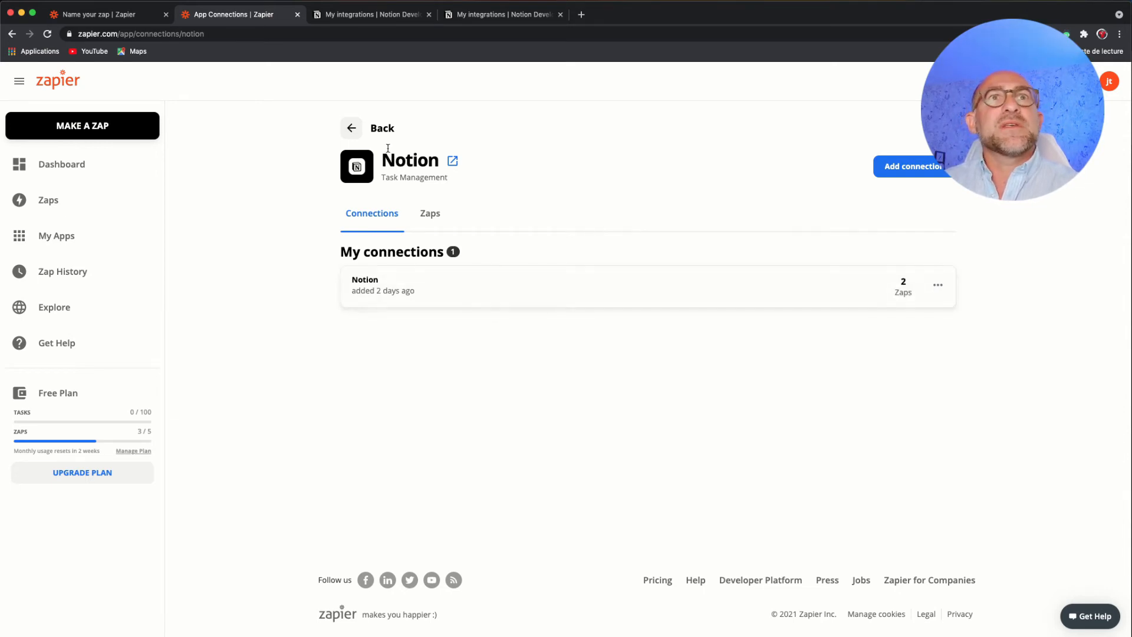
click(353, 129)
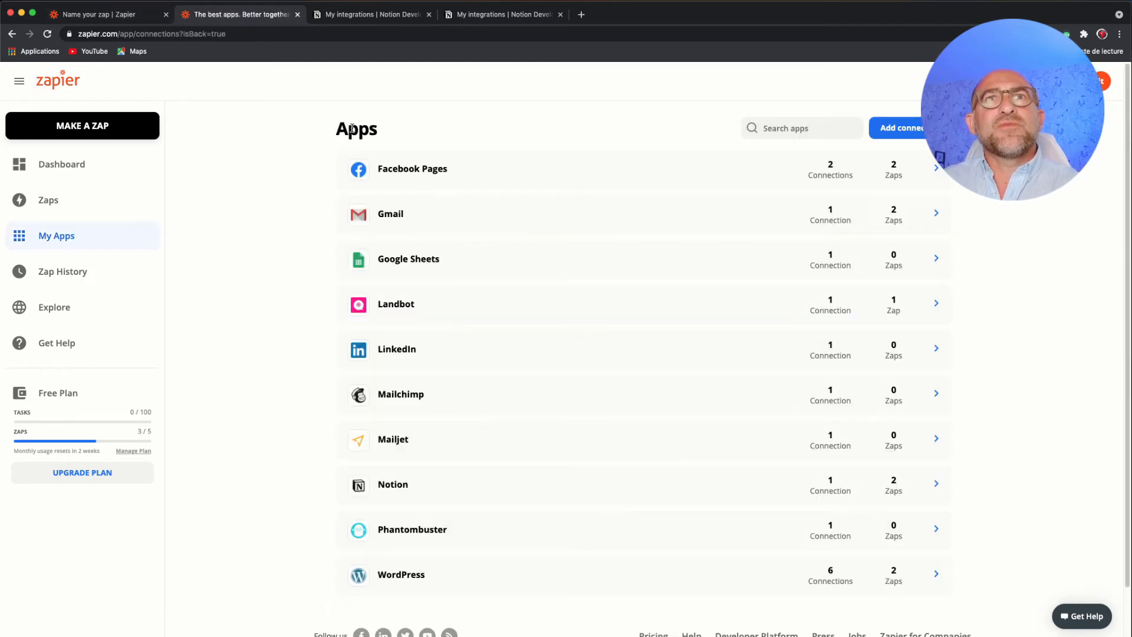
click(10, 35)
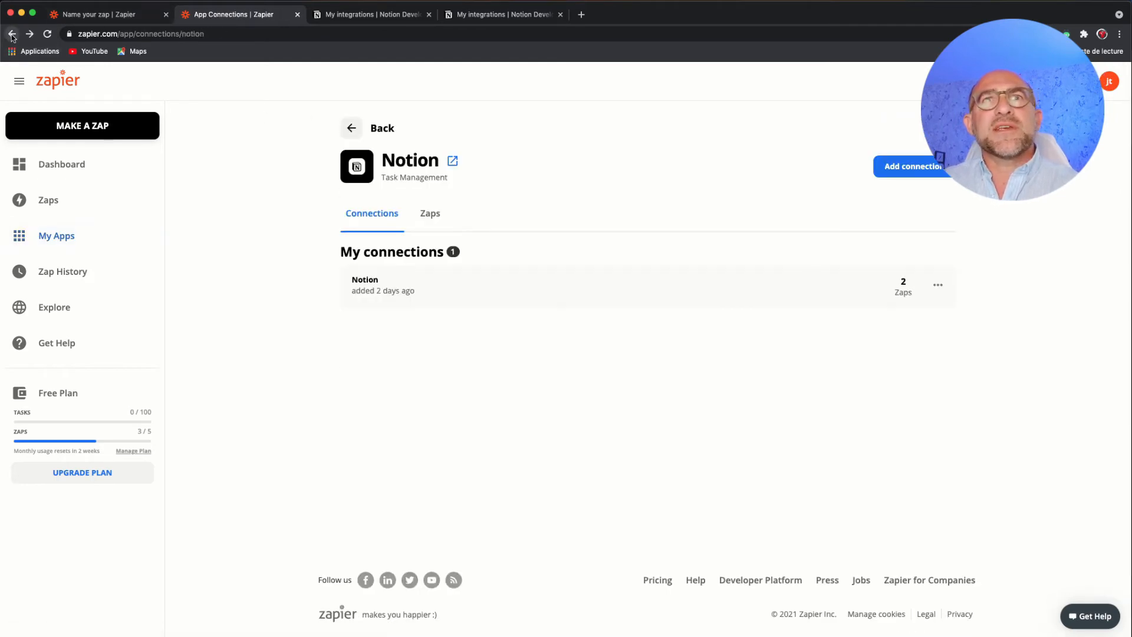
click(11, 33)
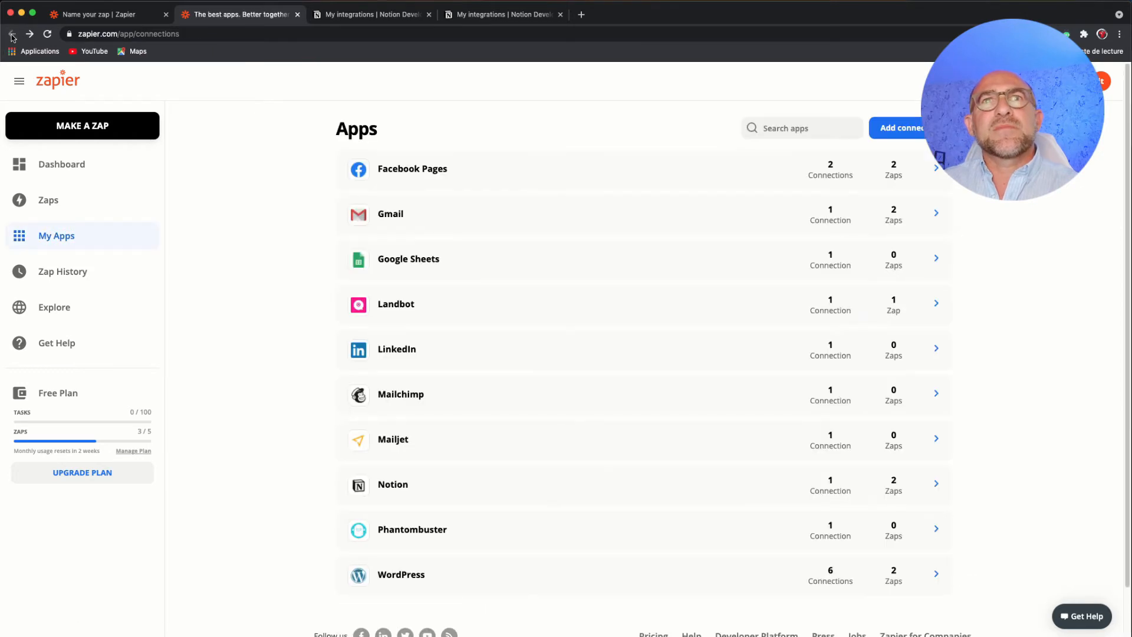
- Return to the Zap, keep Notion as the action's account, and continue to the action setup
click(116, 19)
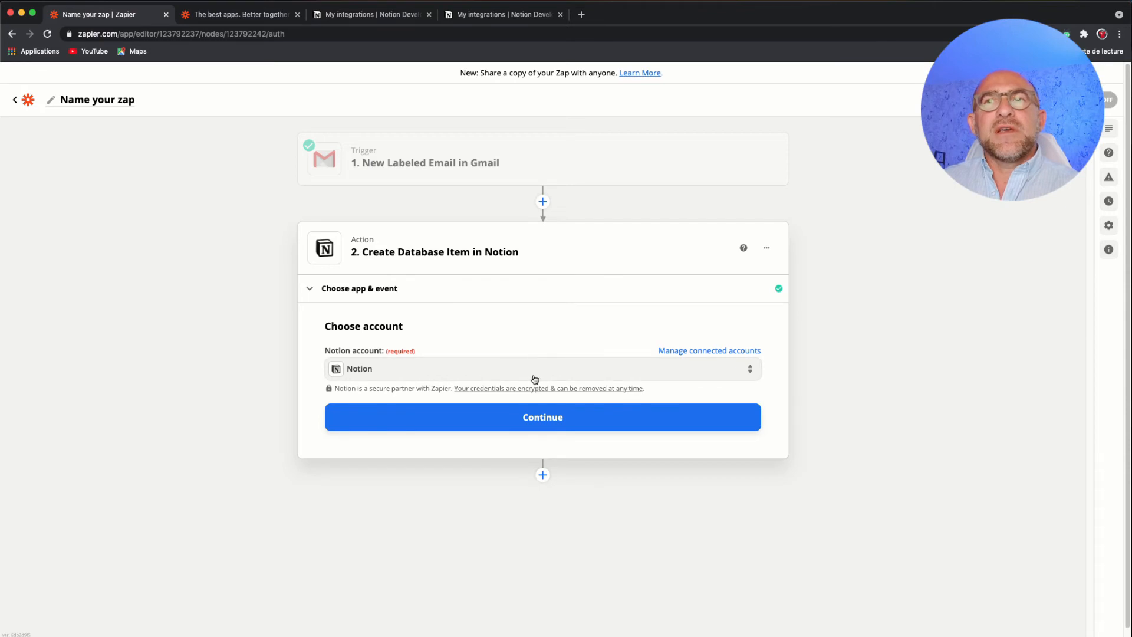
click(579, 369)
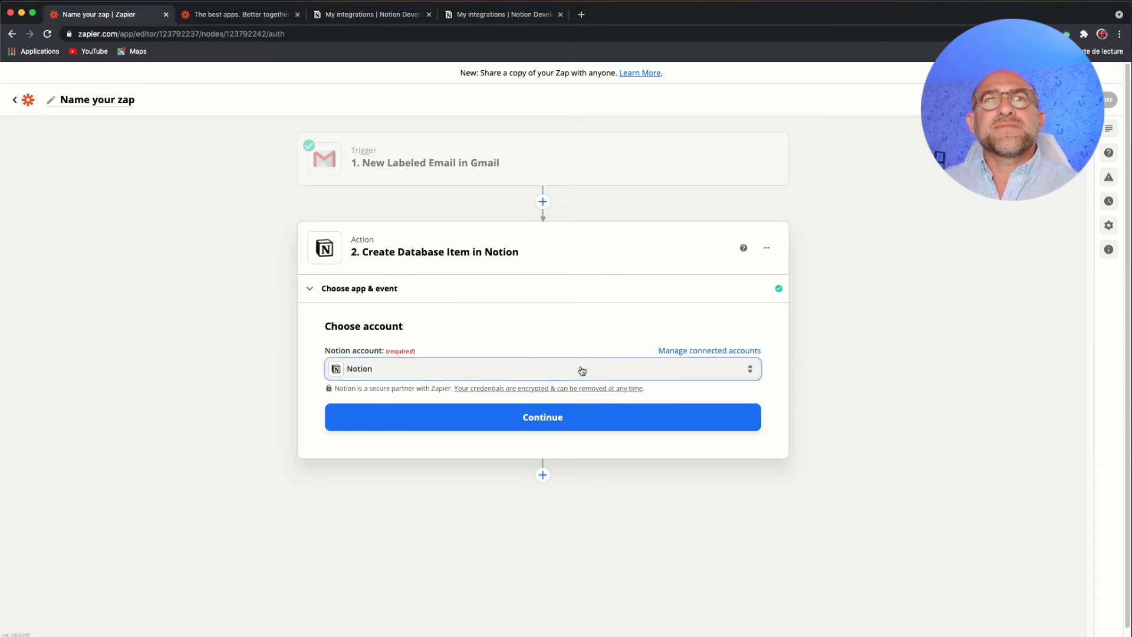
click(391, 463)
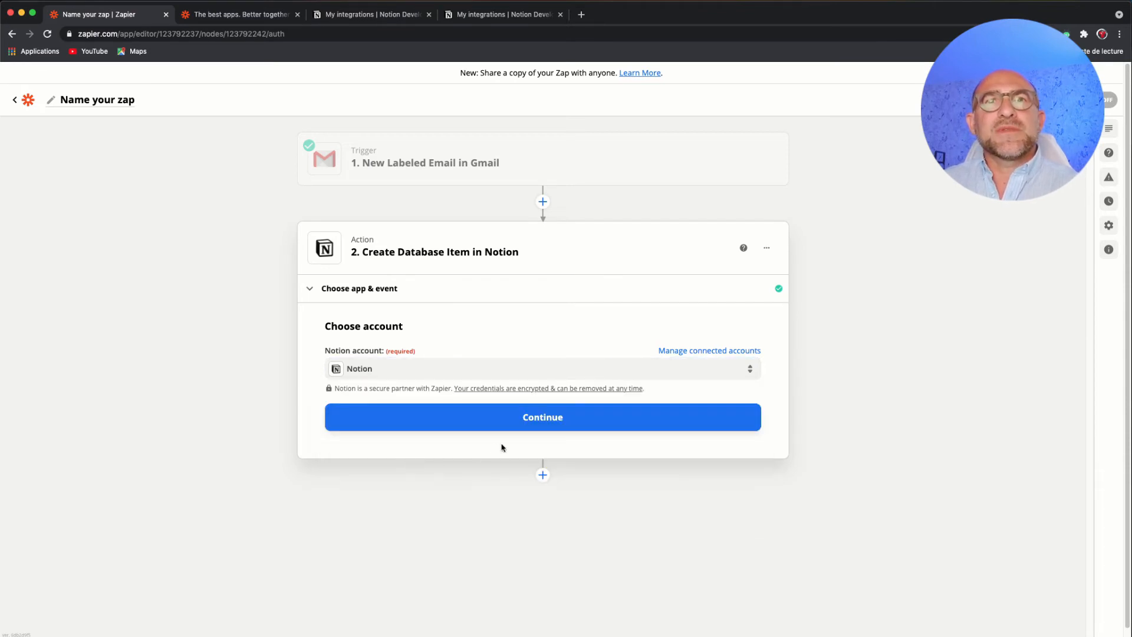
click(562, 418)
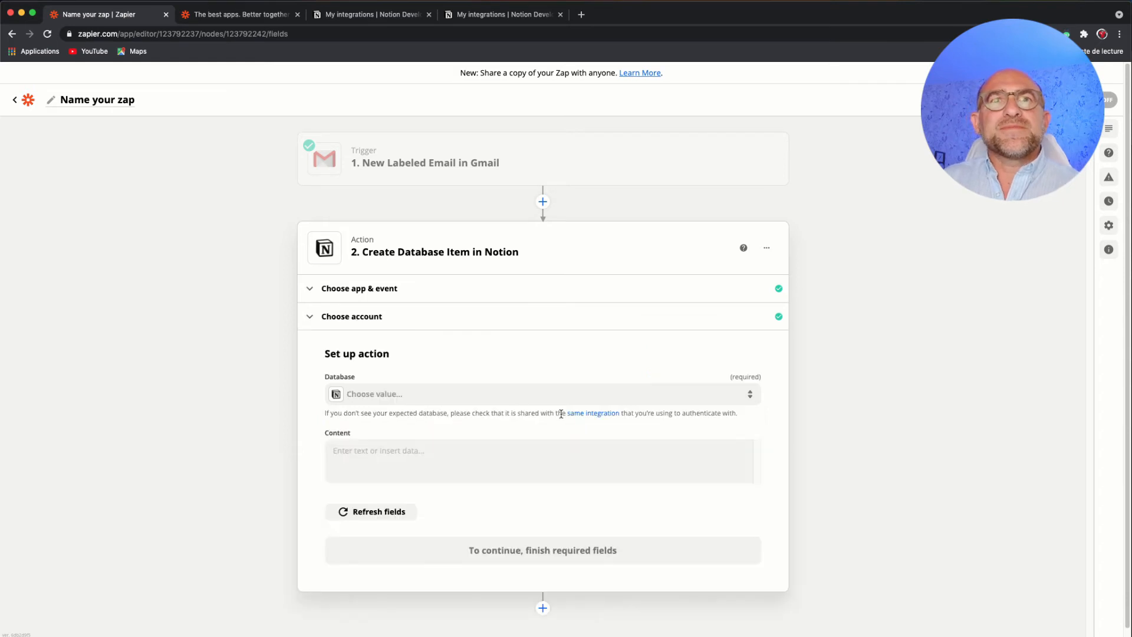
- Choose Email as the action's database, leave Content empty, and continue to the action test
scroll(572, 405, down, 1)
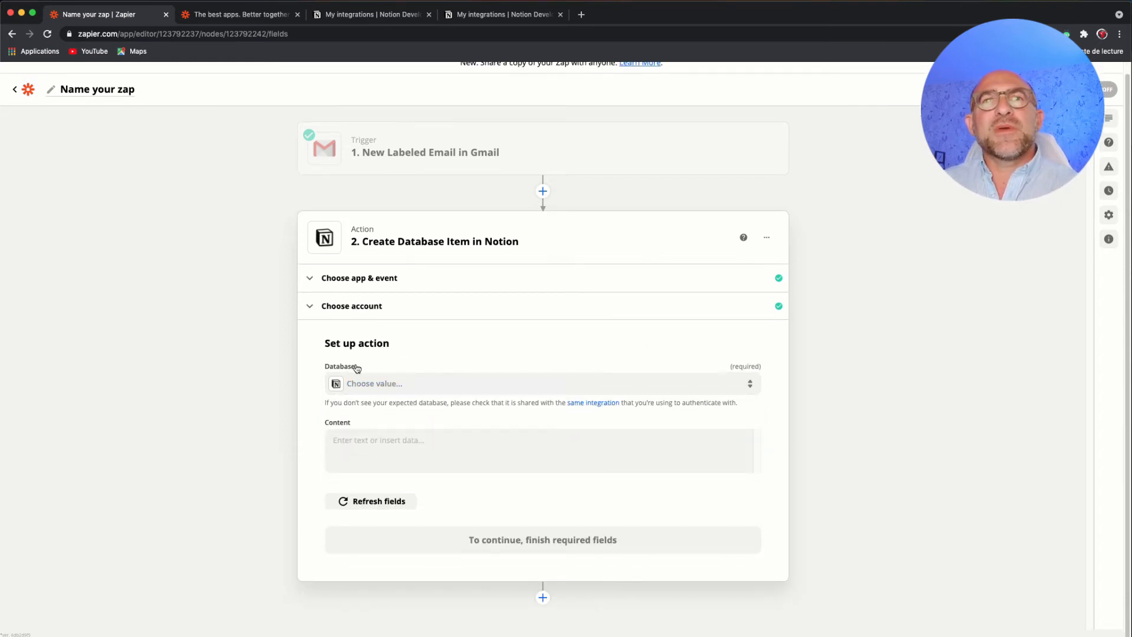
click(437, 383)
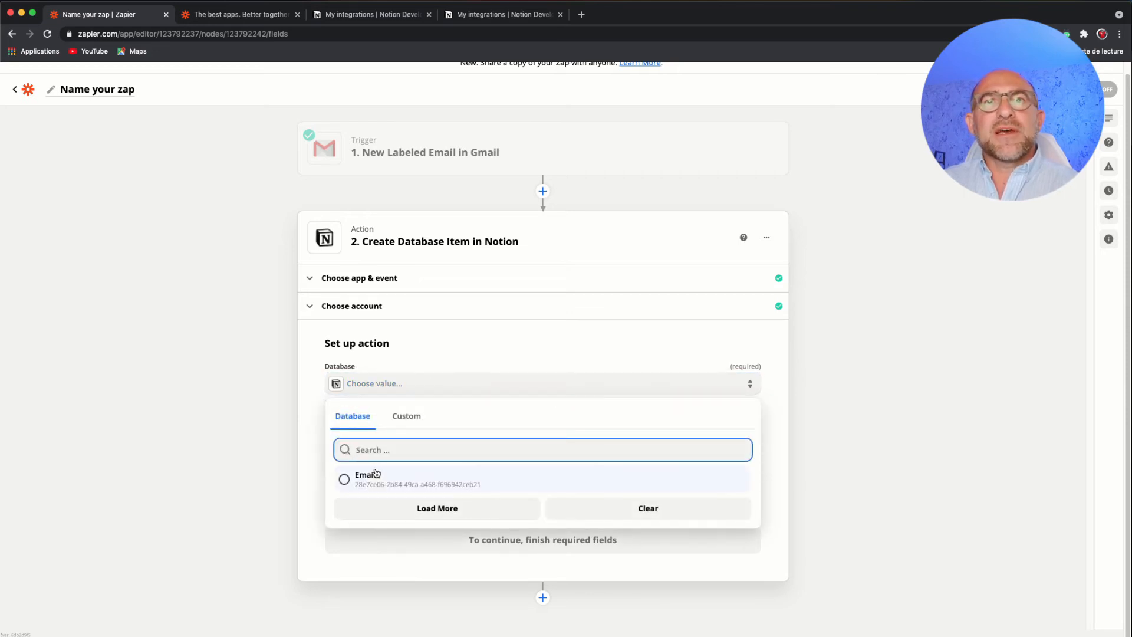
click(437, 482)
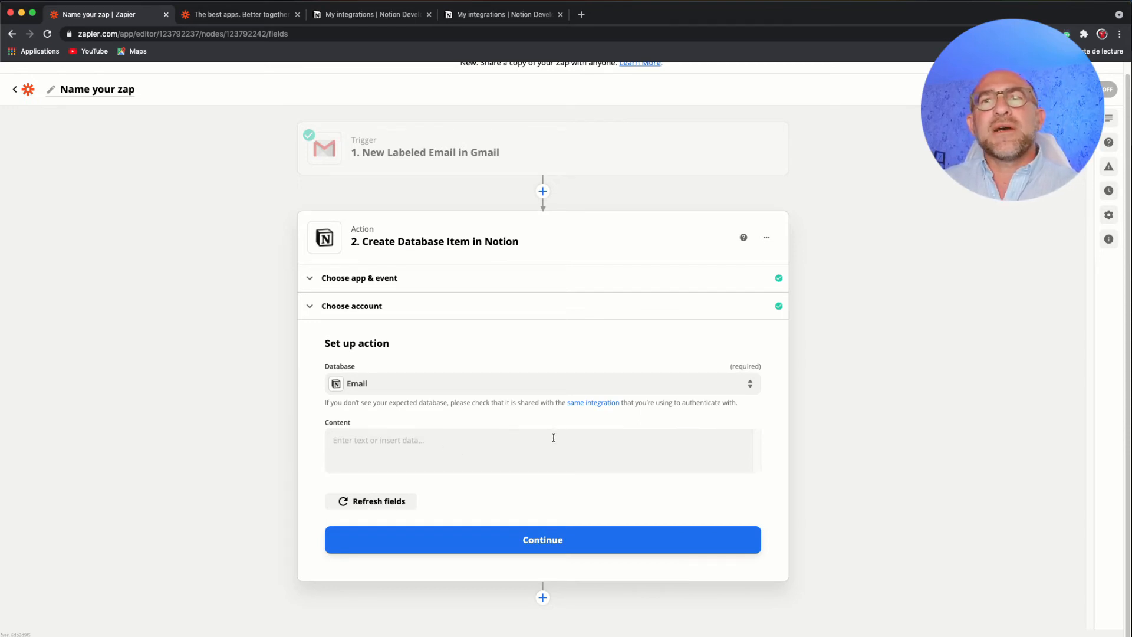
click(484, 451)
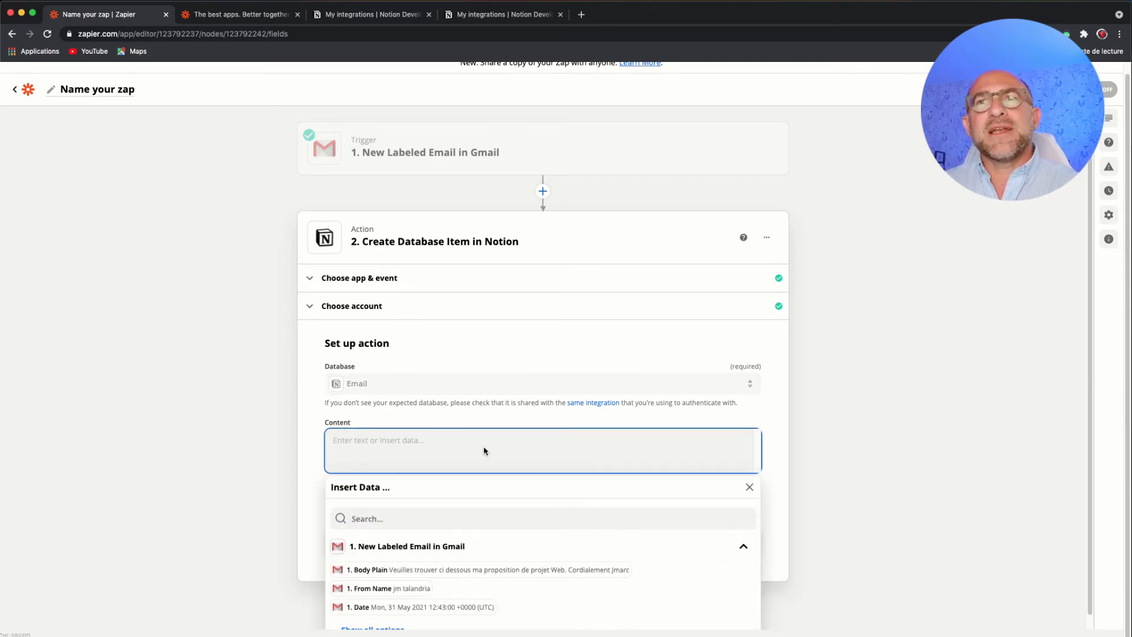
click(777, 545)
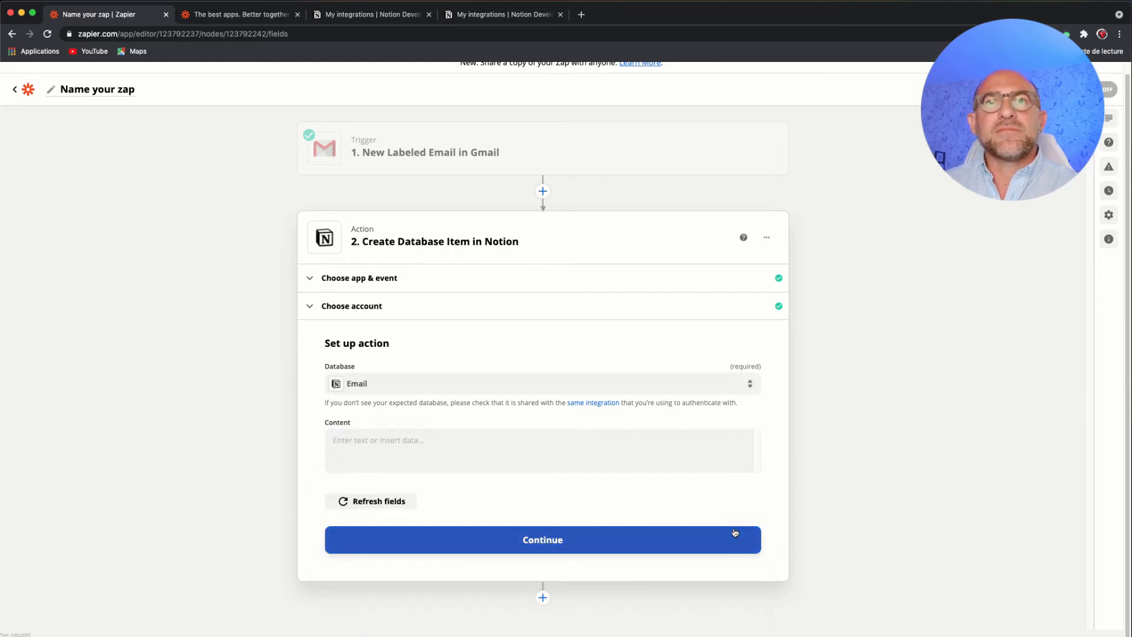
click(556, 540)
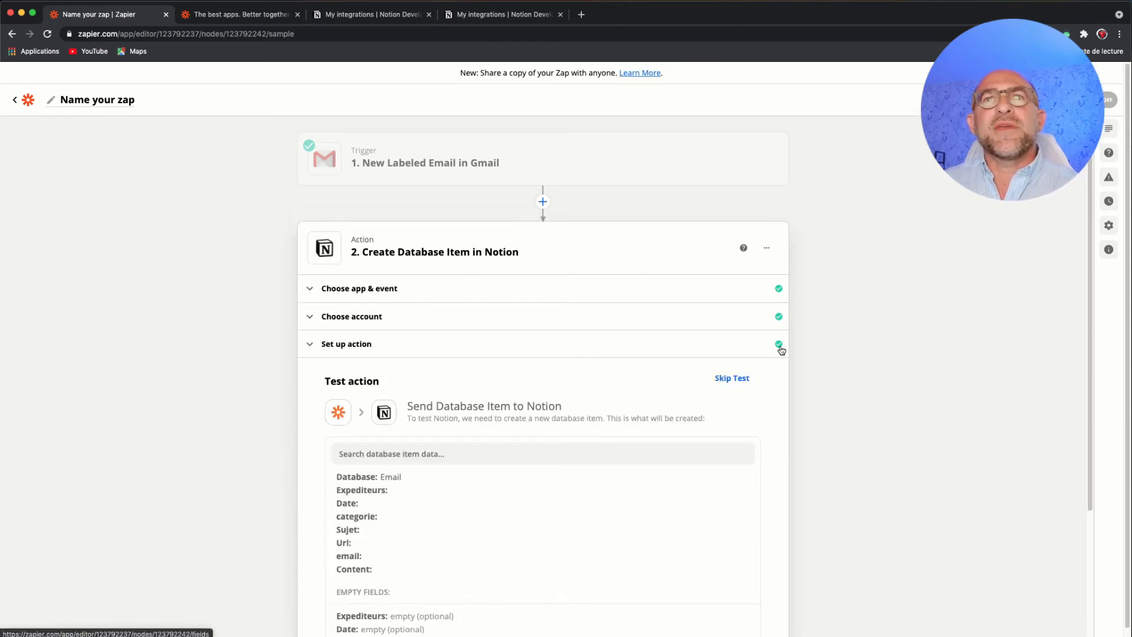
- Examine the database item fields in the action test preview, especially Expediteurs and Date
scroll(781, 350, down, 5)
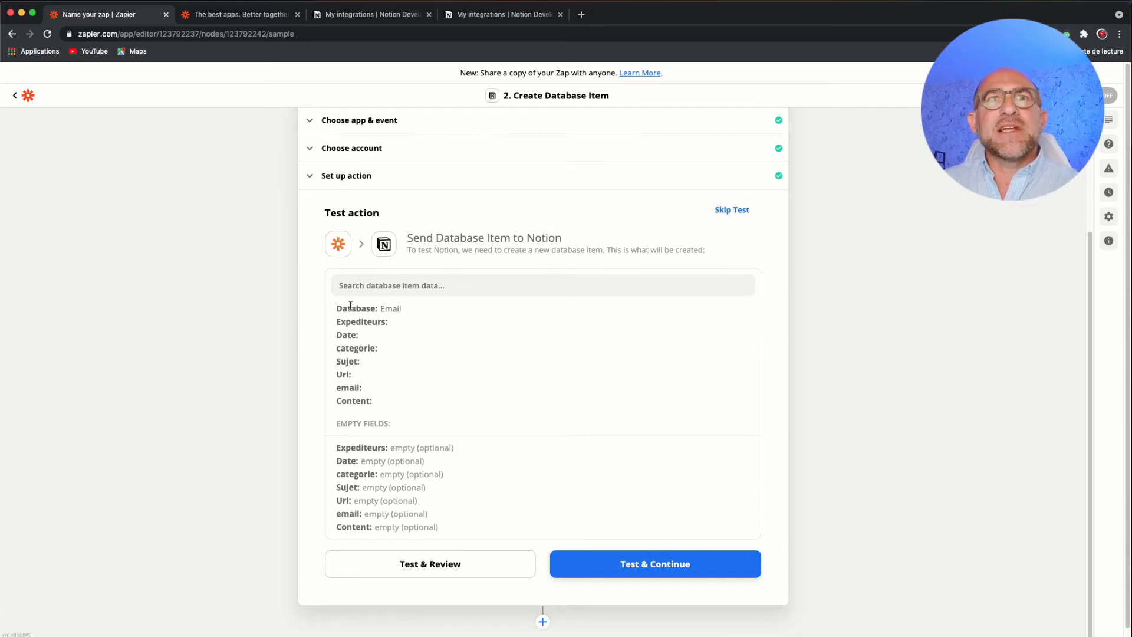
drag(337, 307, 393, 400)
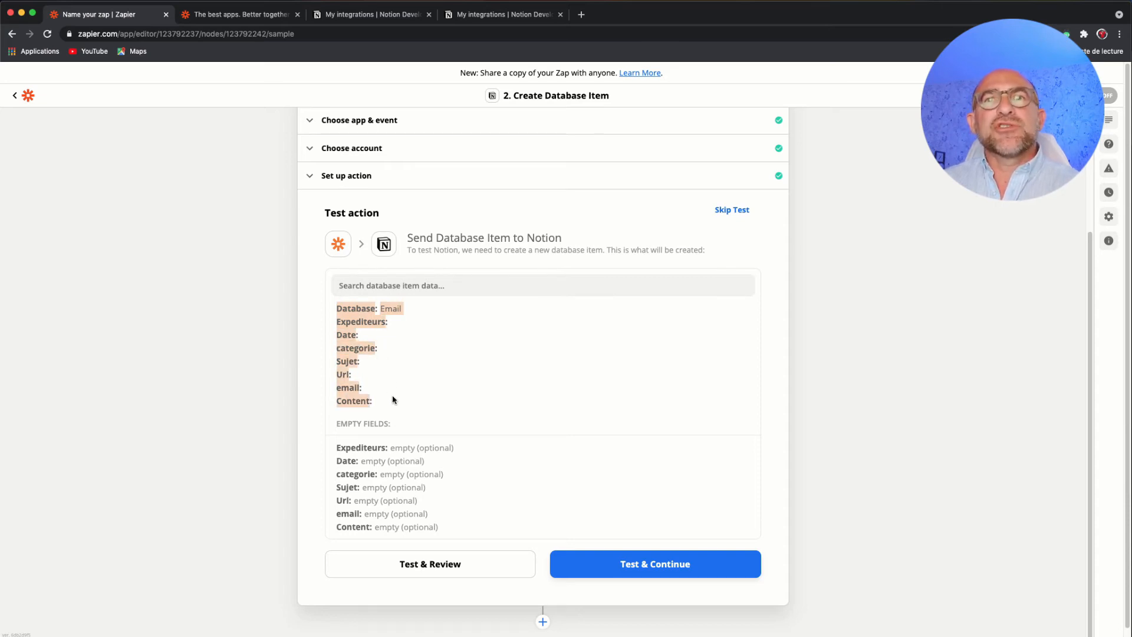
click(434, 285)
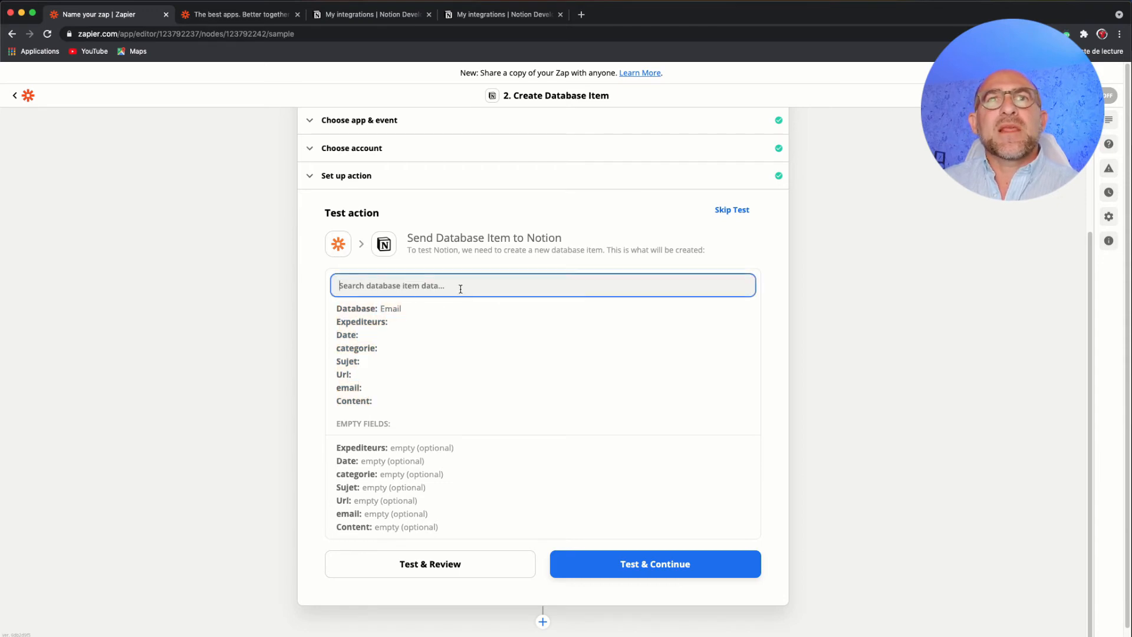
click(391, 288)
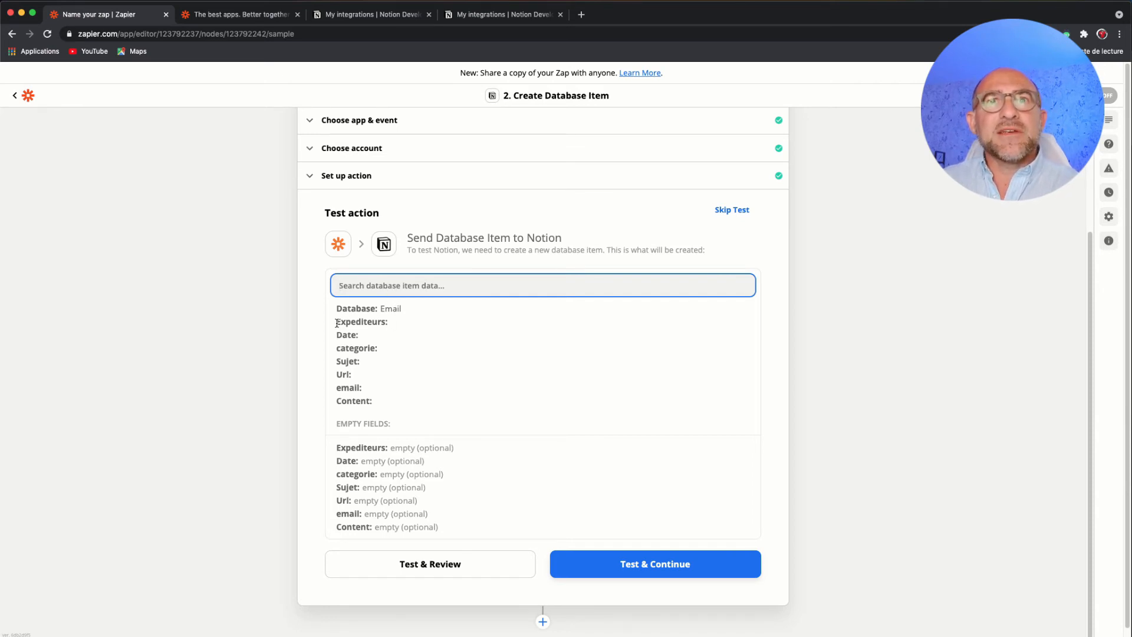
drag(335, 322, 396, 326)
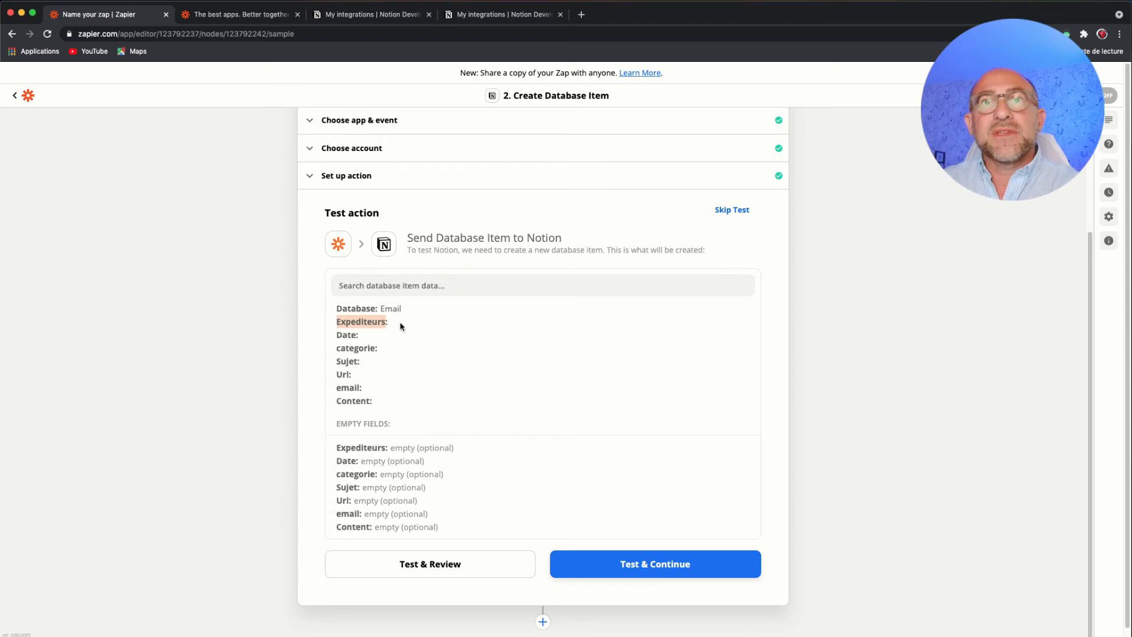
click(365, 325)
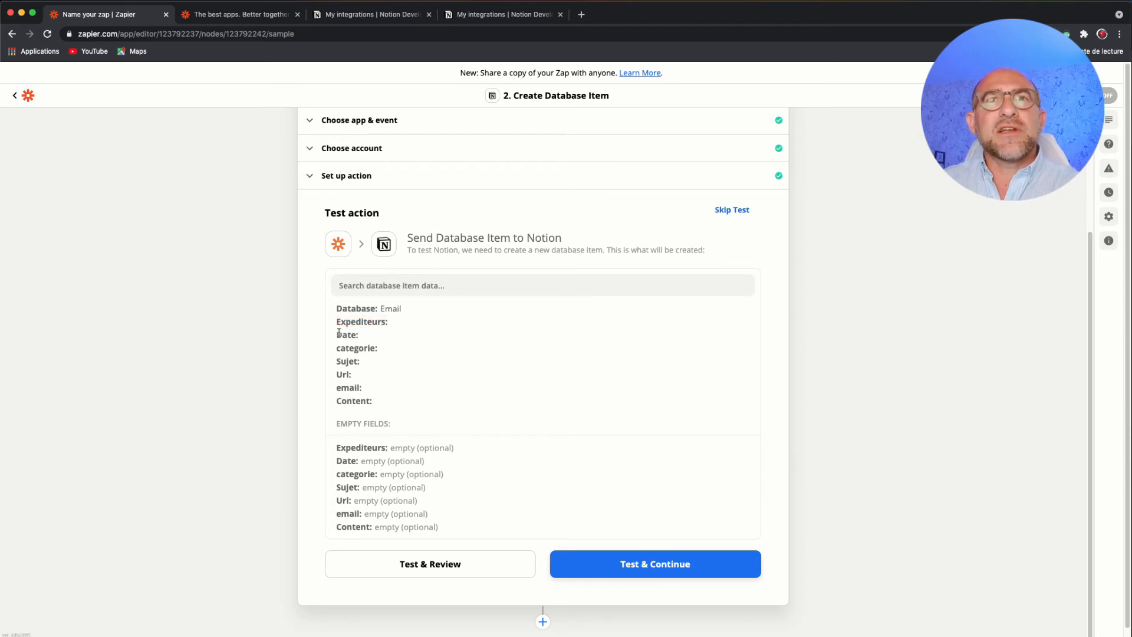
drag(336, 335, 359, 335)
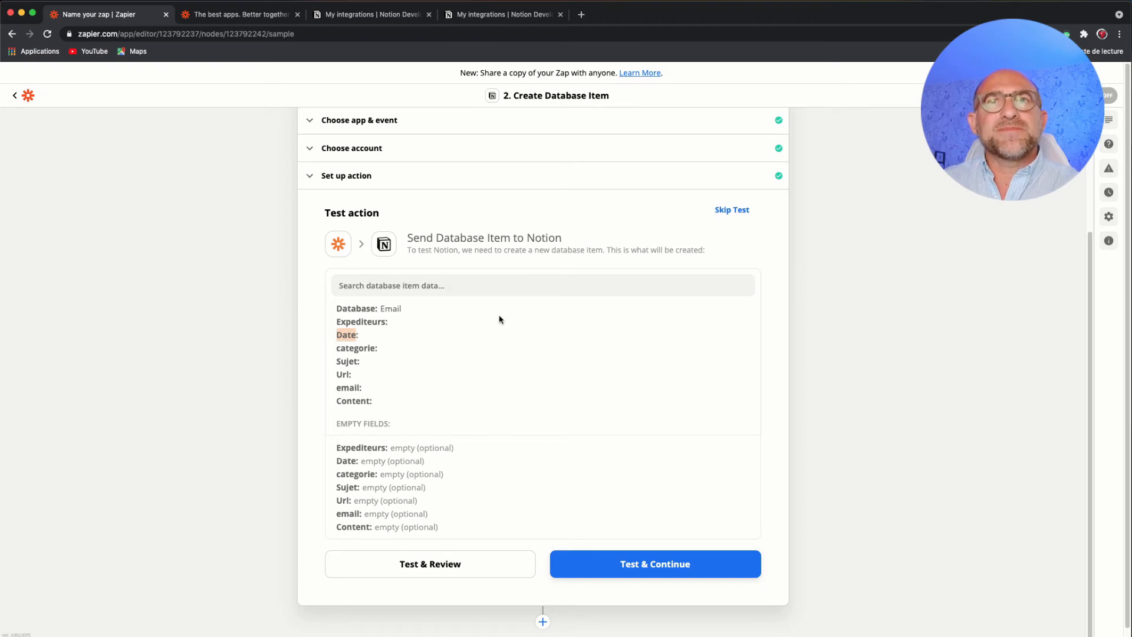
- Reopen the action setup and map the Expediteurs field to the Gmail trigger's From Name
scroll(495, 306, up, 1)
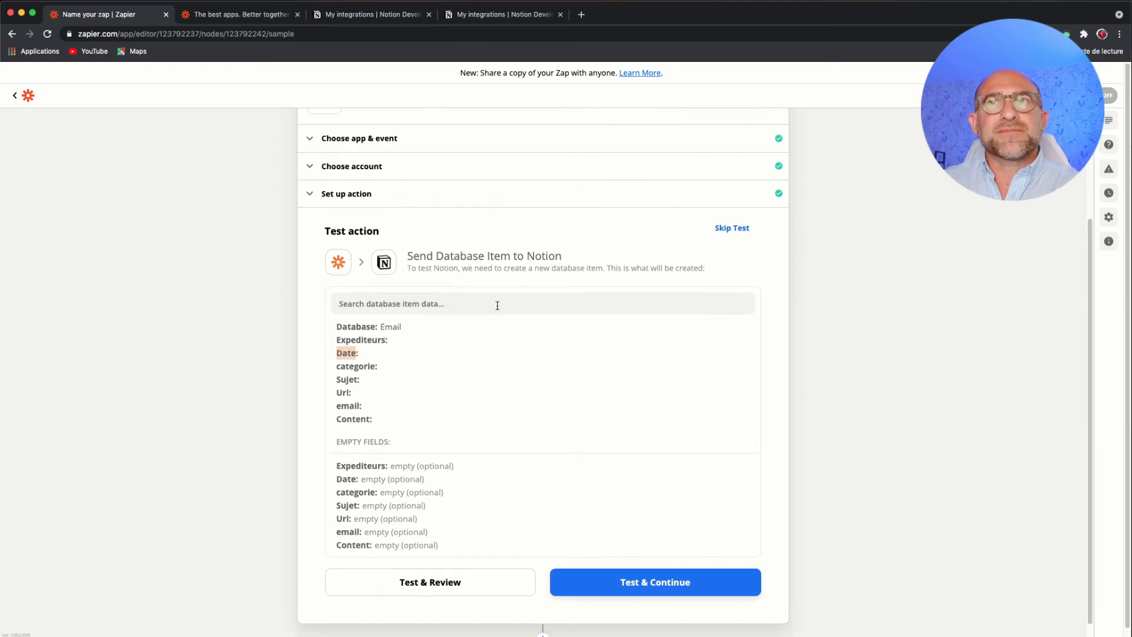
click(361, 203)
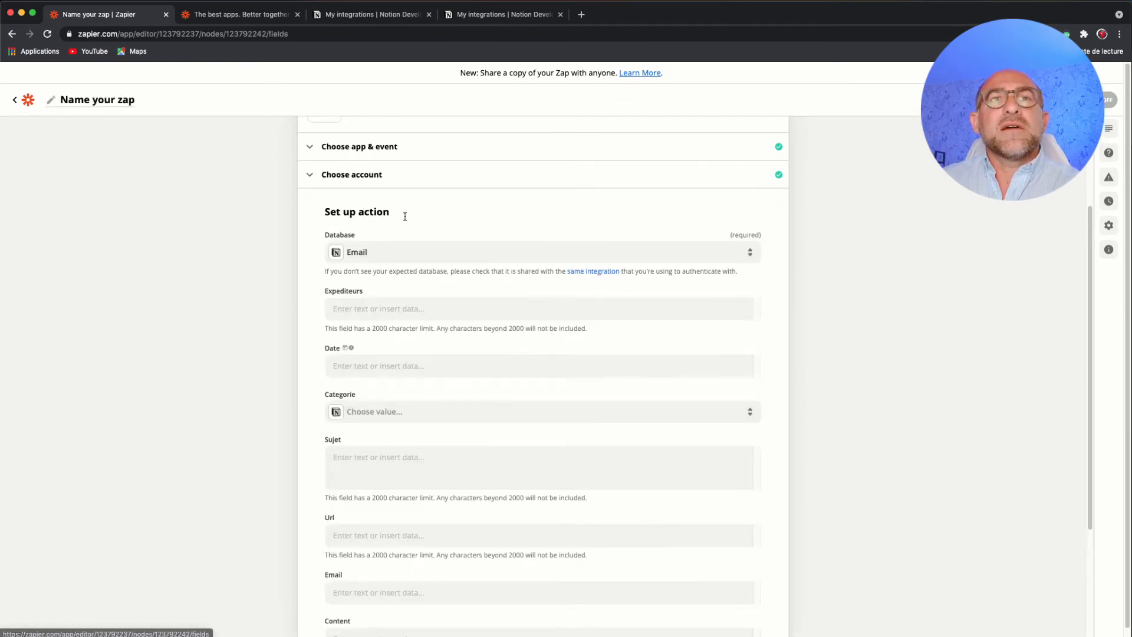
click(378, 310)
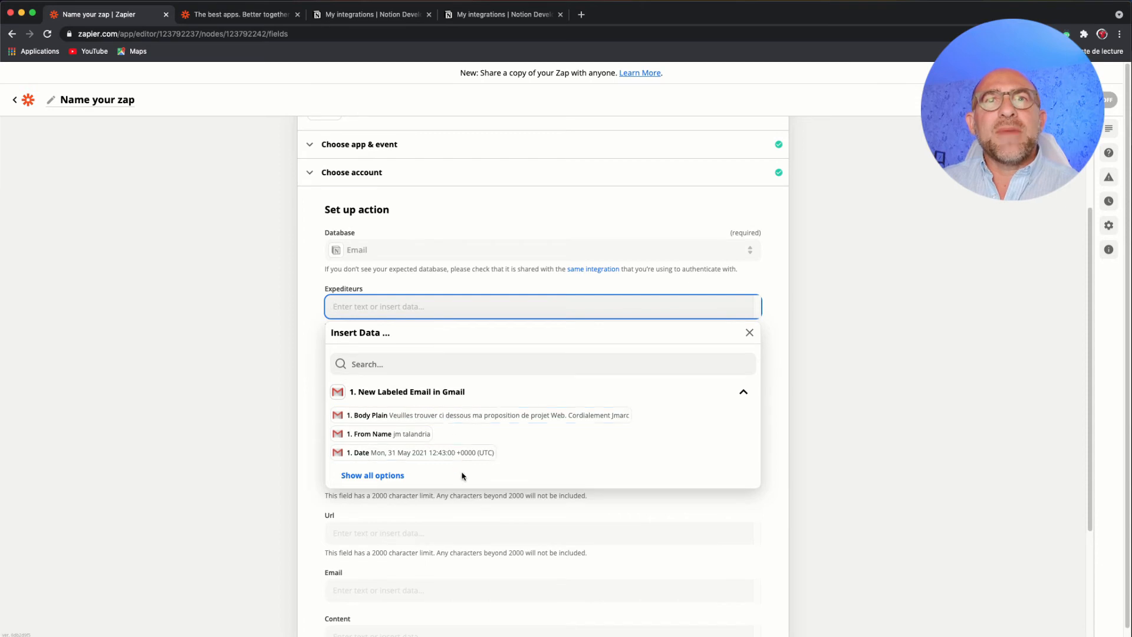
click(741, 393)
click(737, 397)
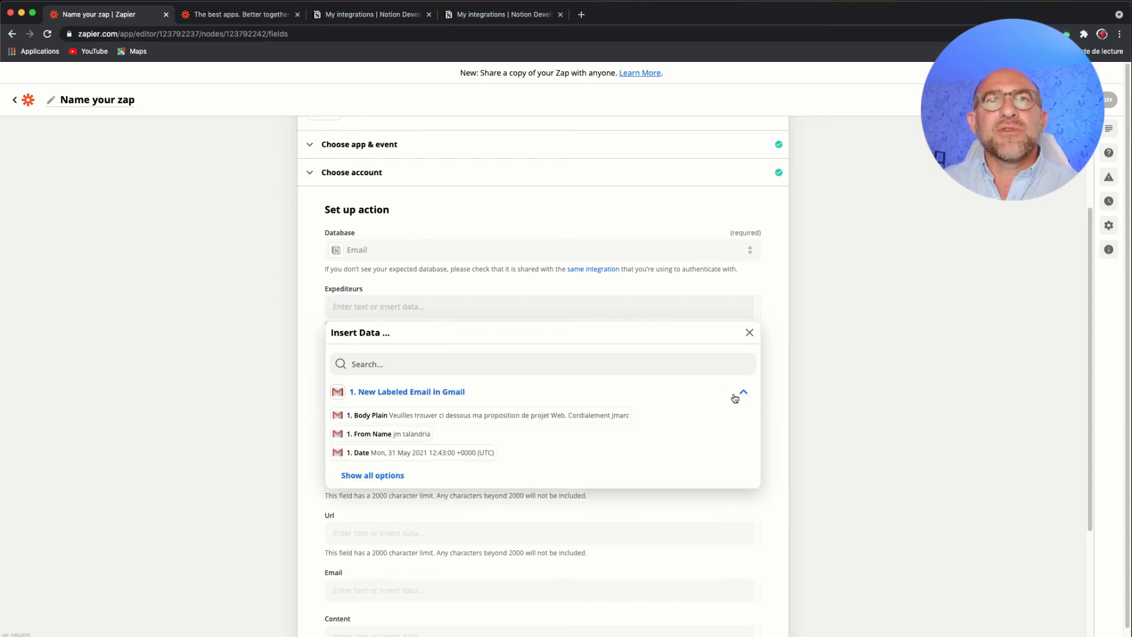
click(388, 480)
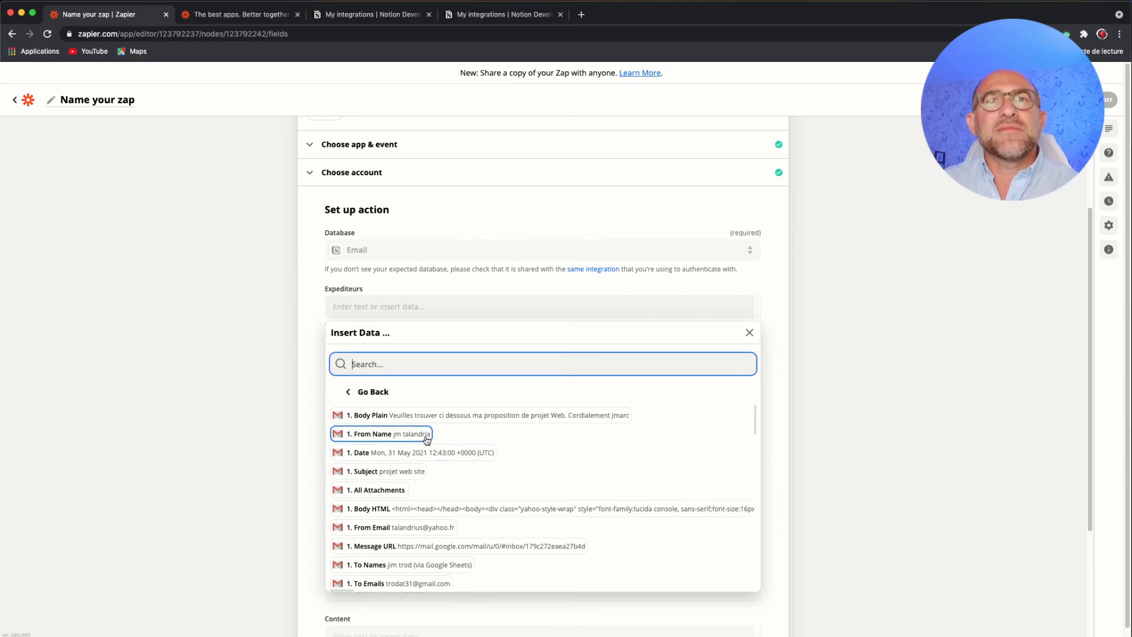
click(375, 435)
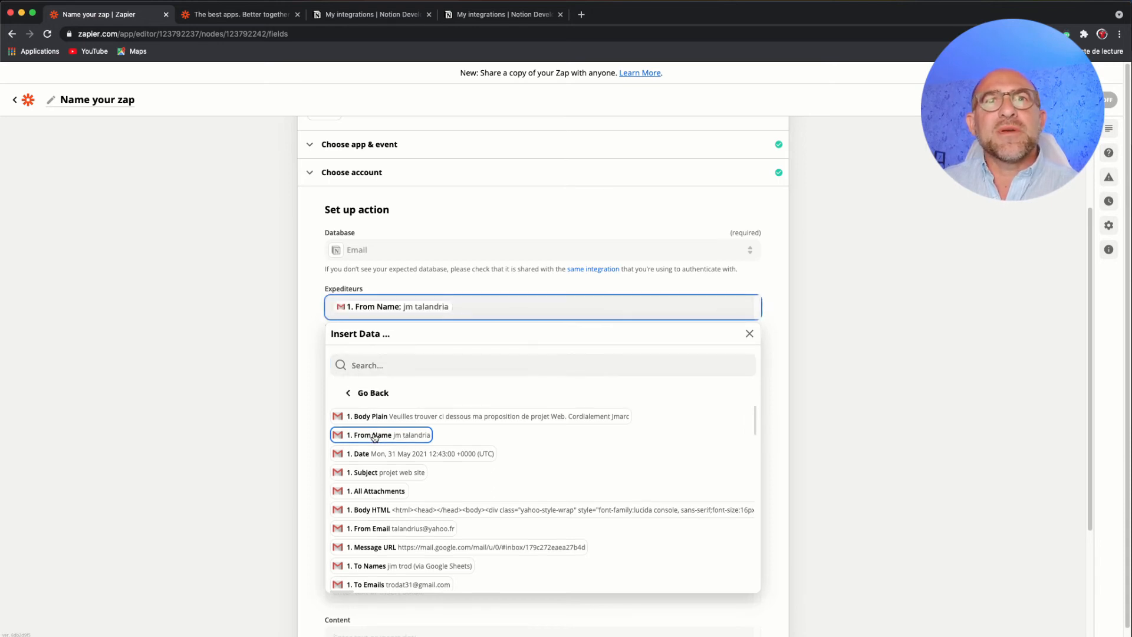
click(781, 352)
- Map the Date field to the Gmail trigger's Date value
click(462, 358)
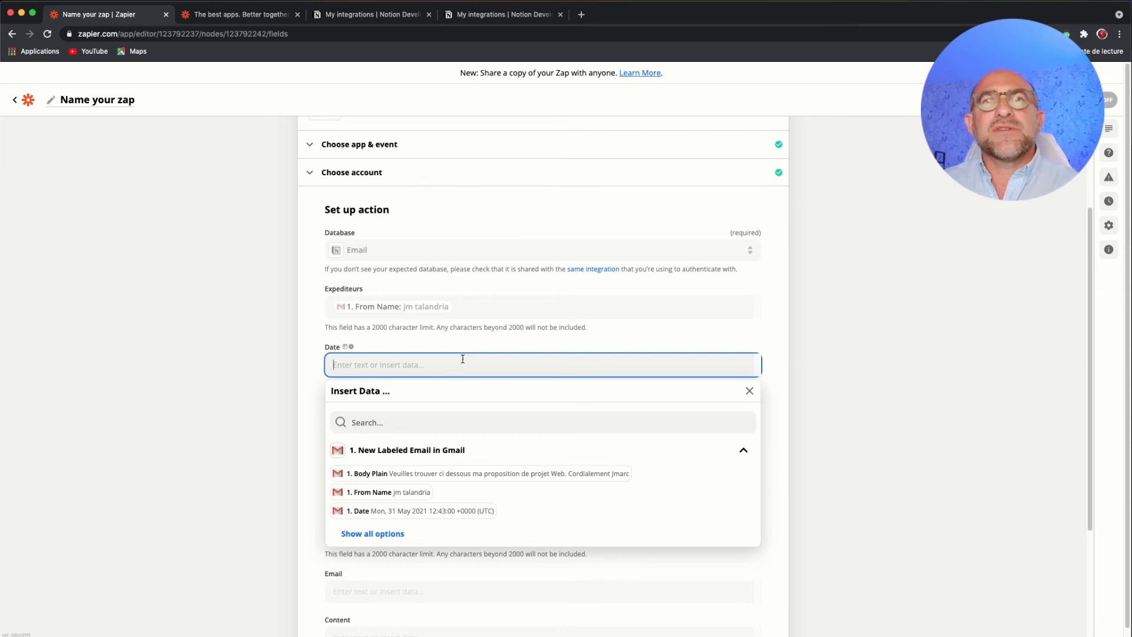
click(411, 511)
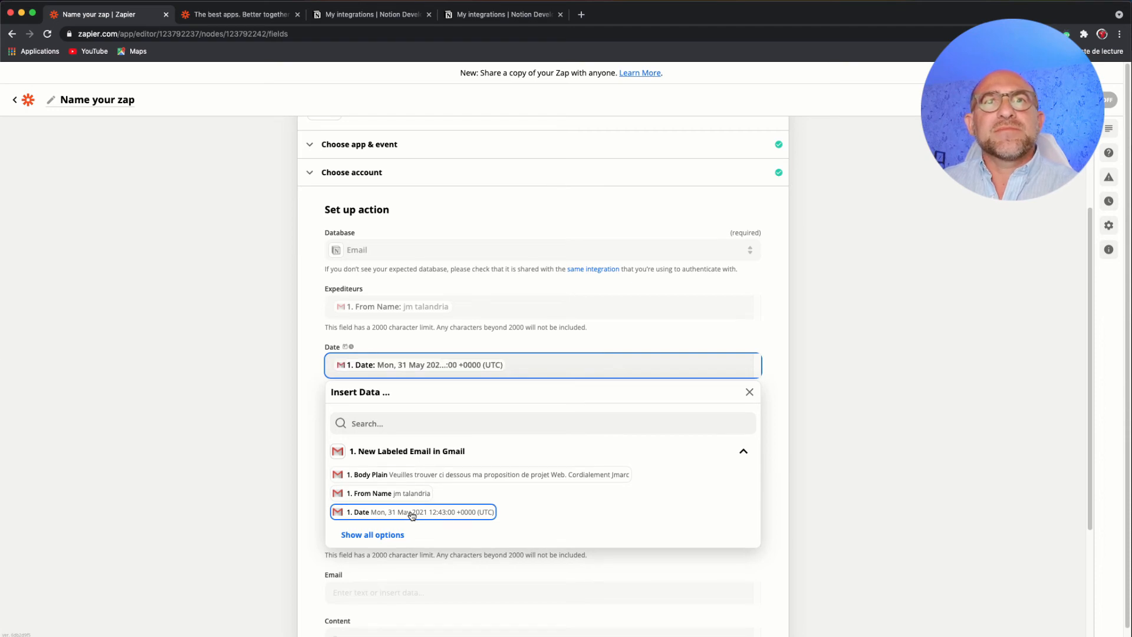
- Check the values offered for the action's Categorie field without choosing one
click(770, 475)
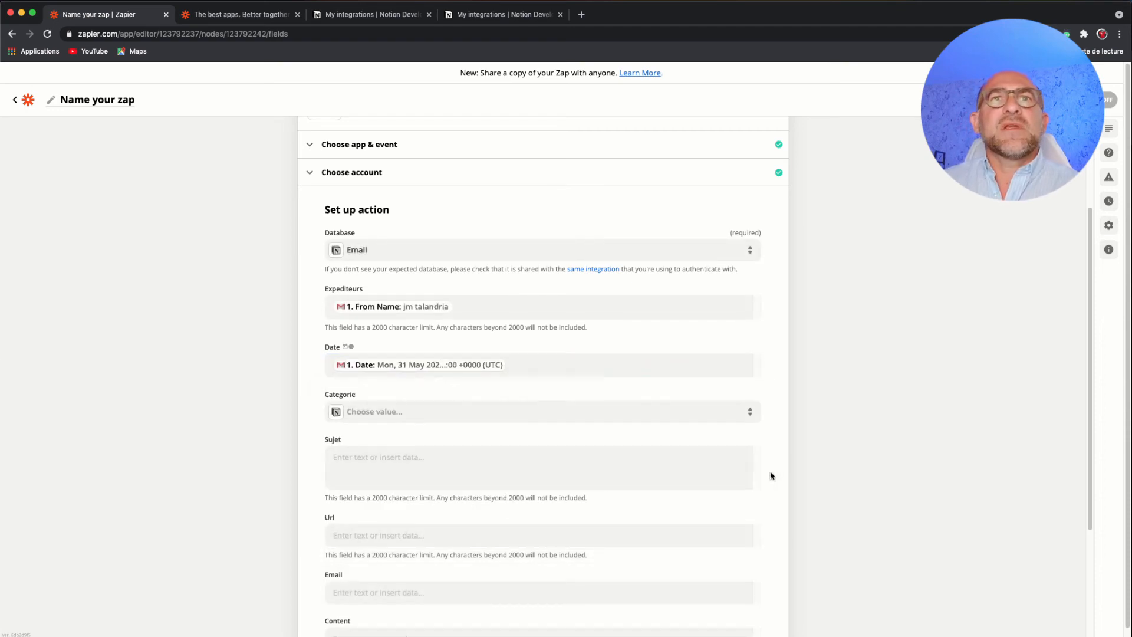
scroll(552, 409, down, 1)
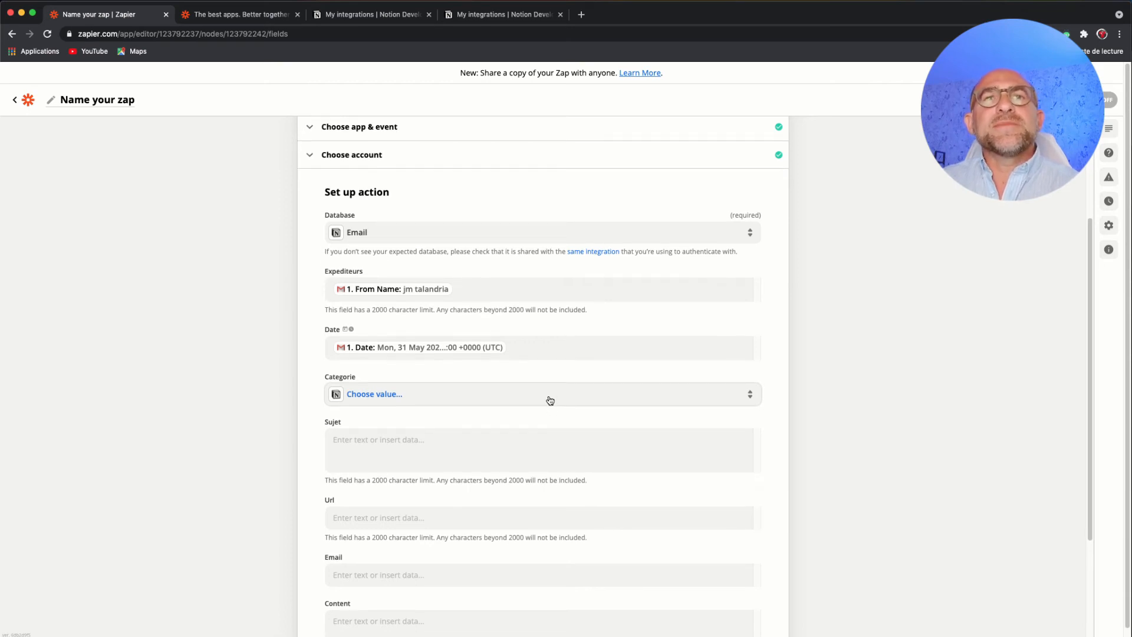
click(550, 400)
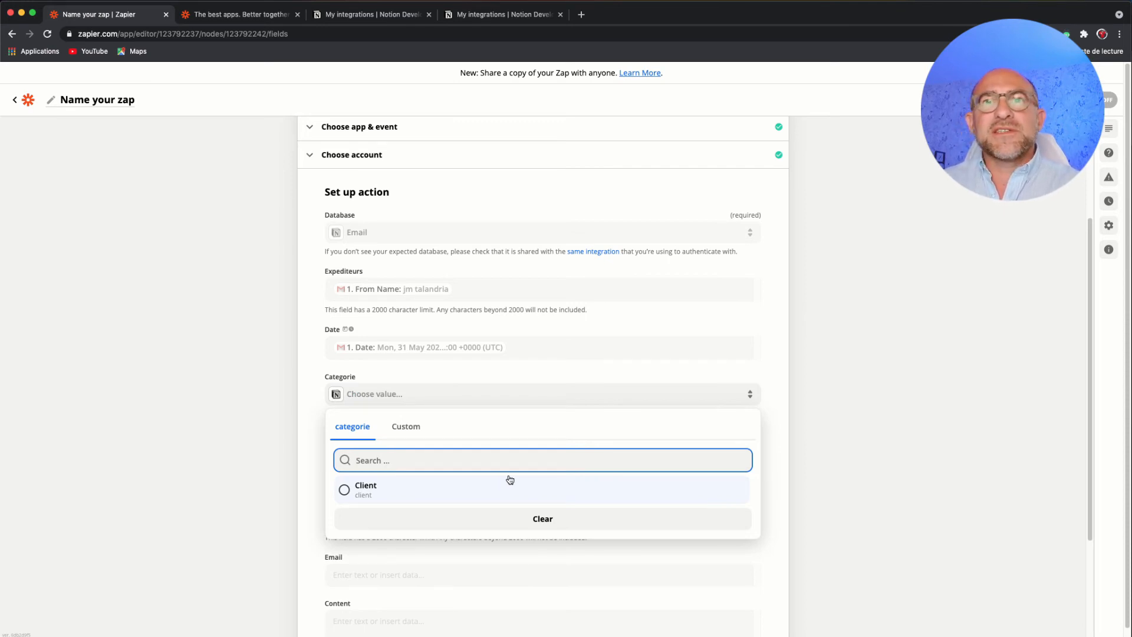
click(867, 483)
- Switch to the Notion Inbox page and set the categorie of the Email table's first entry to client
key(super+grave)
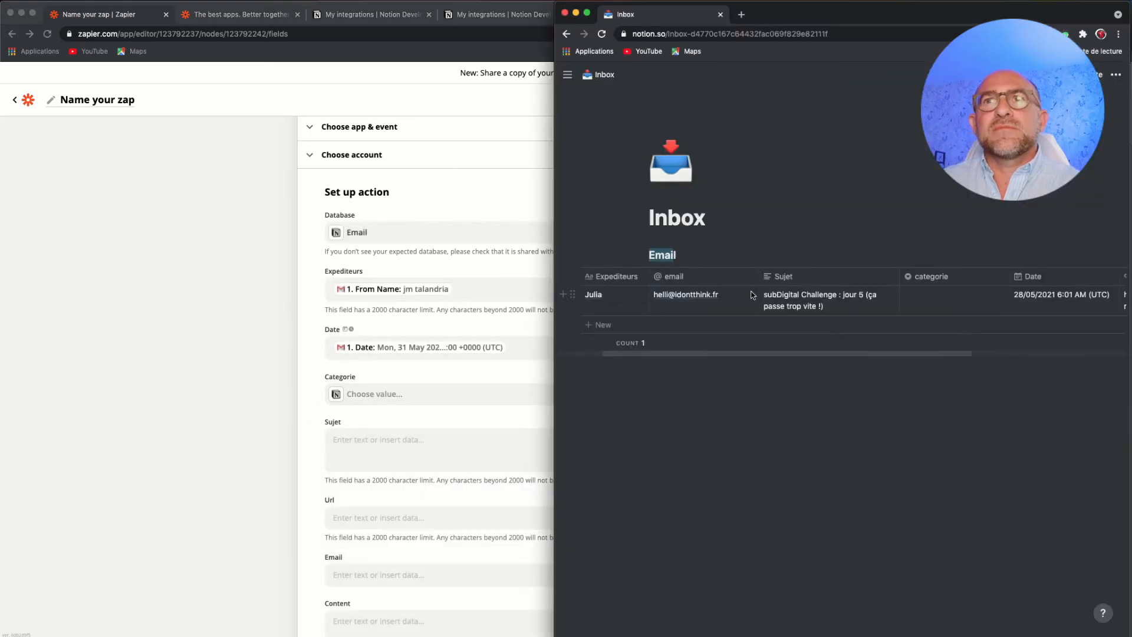
click(949, 303)
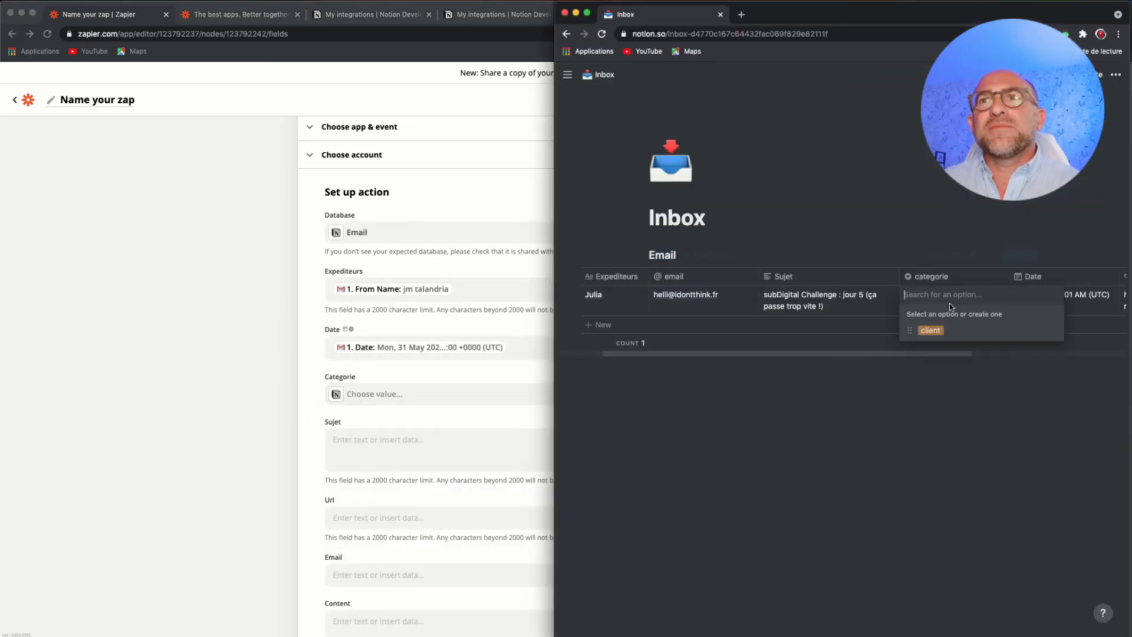
click(940, 331)
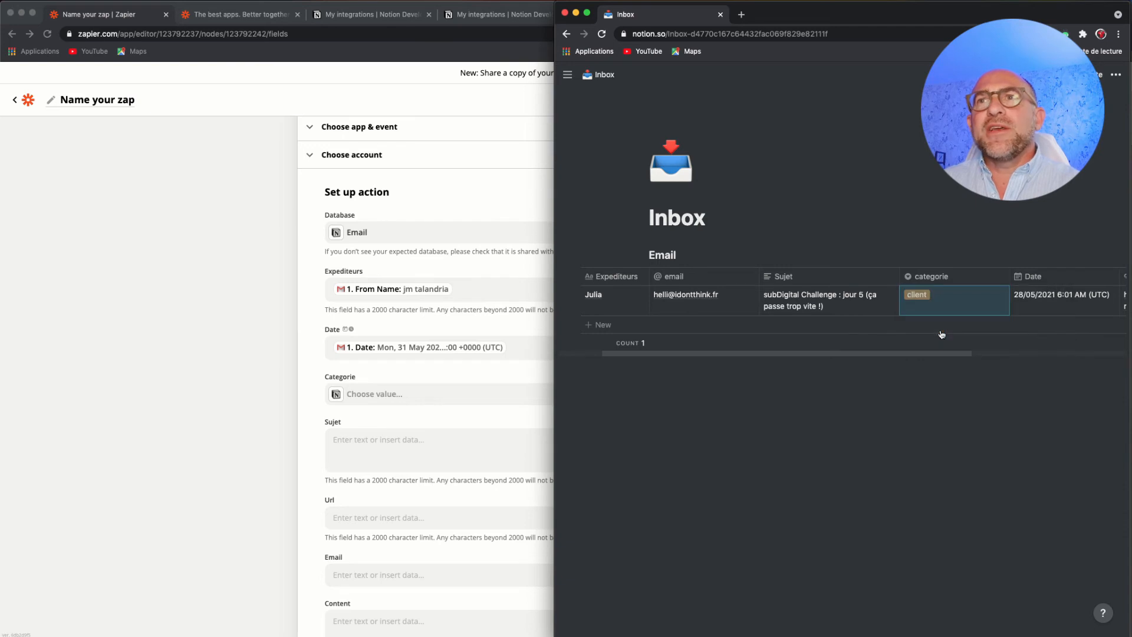
click(947, 324)
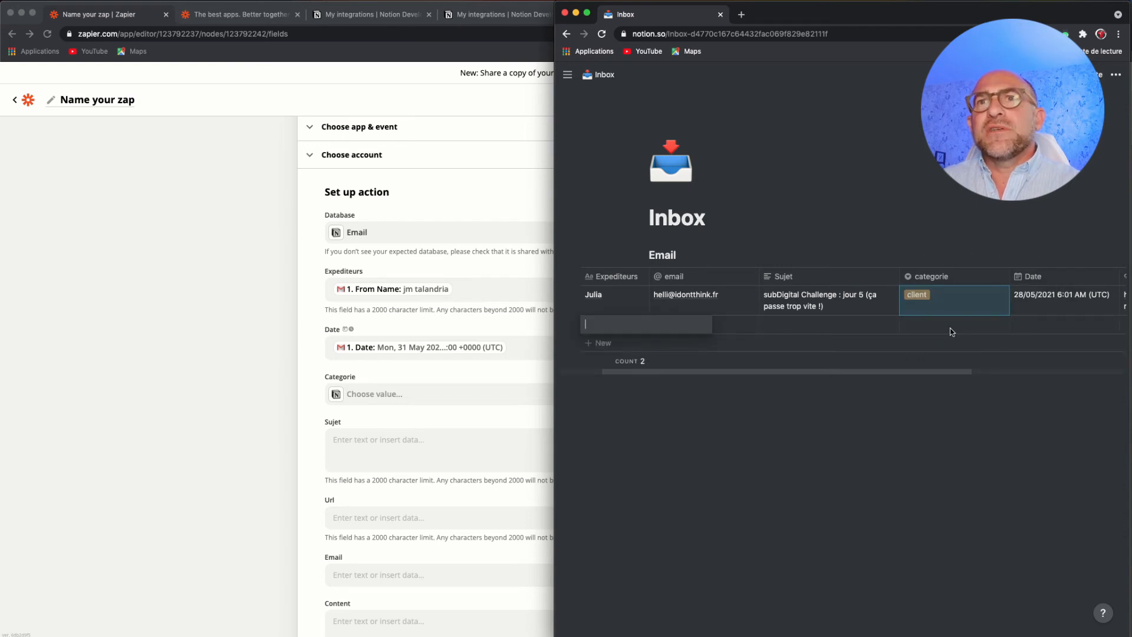
key(Escape)
- Create a new categorie option named projet and assign it to the Email table's first entry
click(960, 299)
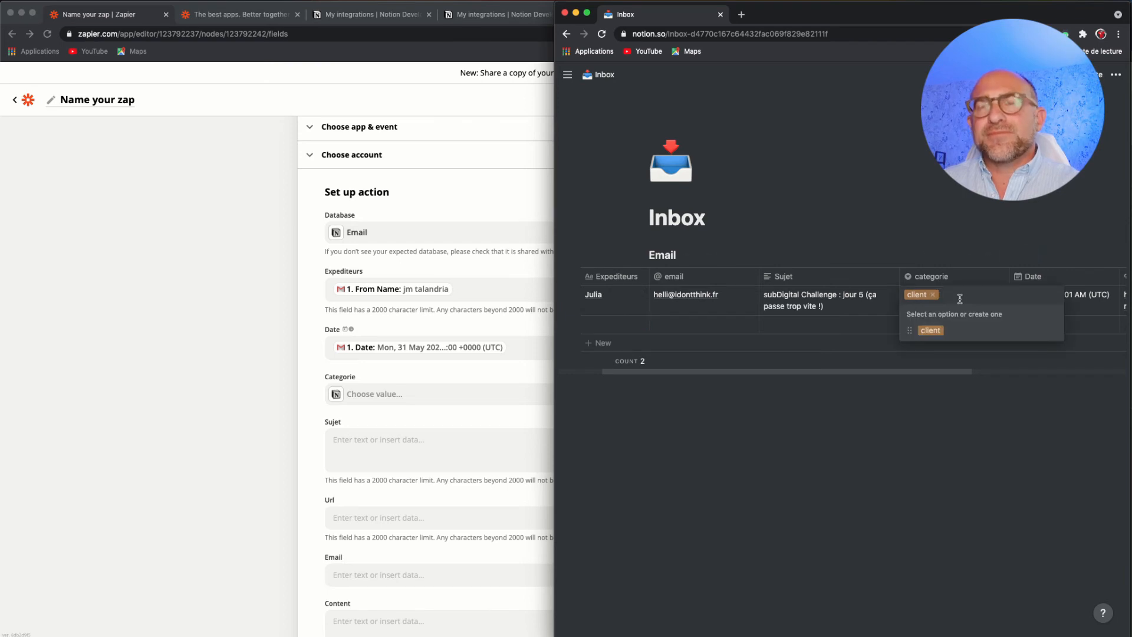
text(projet)
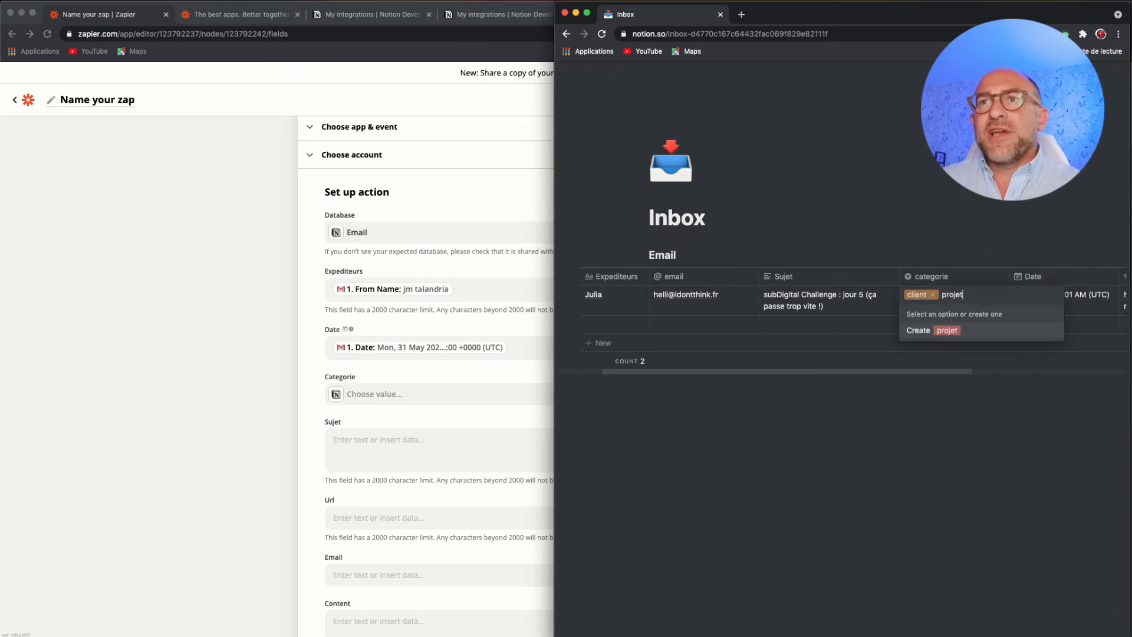
click(947, 330)
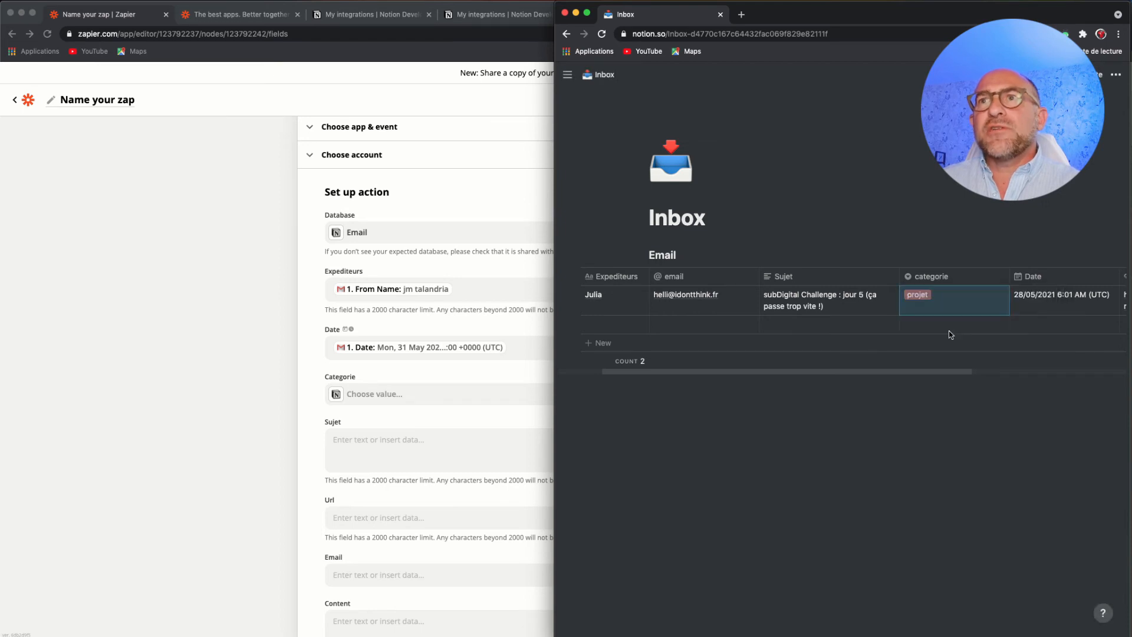
click(896, 229)
- Review the categorie options and the Date and Url columns of the Email table
click(946, 300)
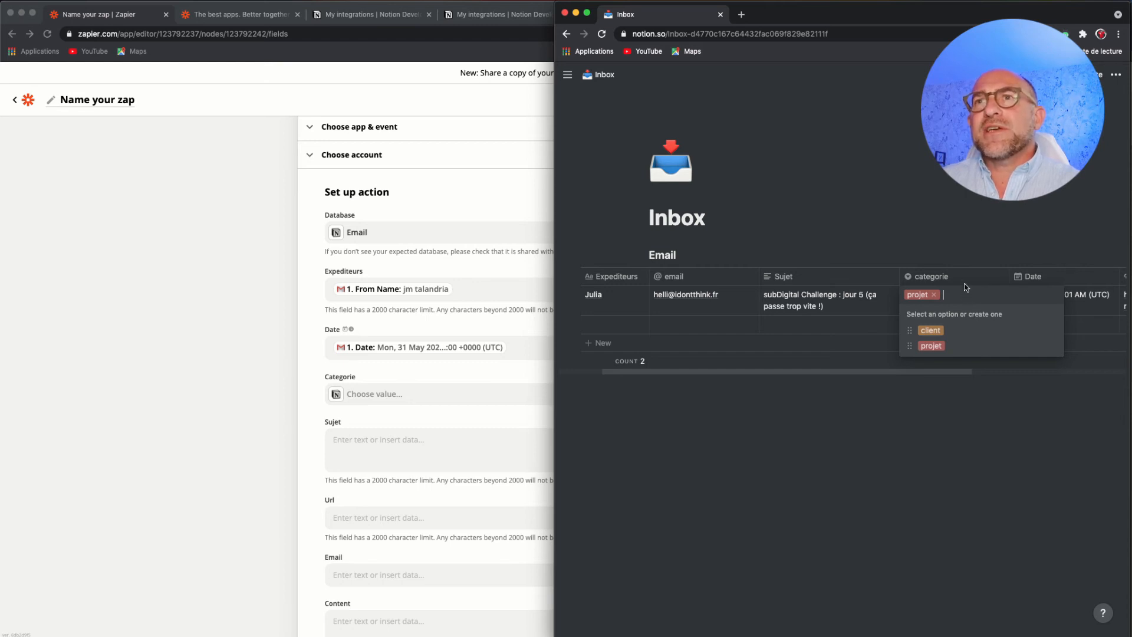
key(Escape)
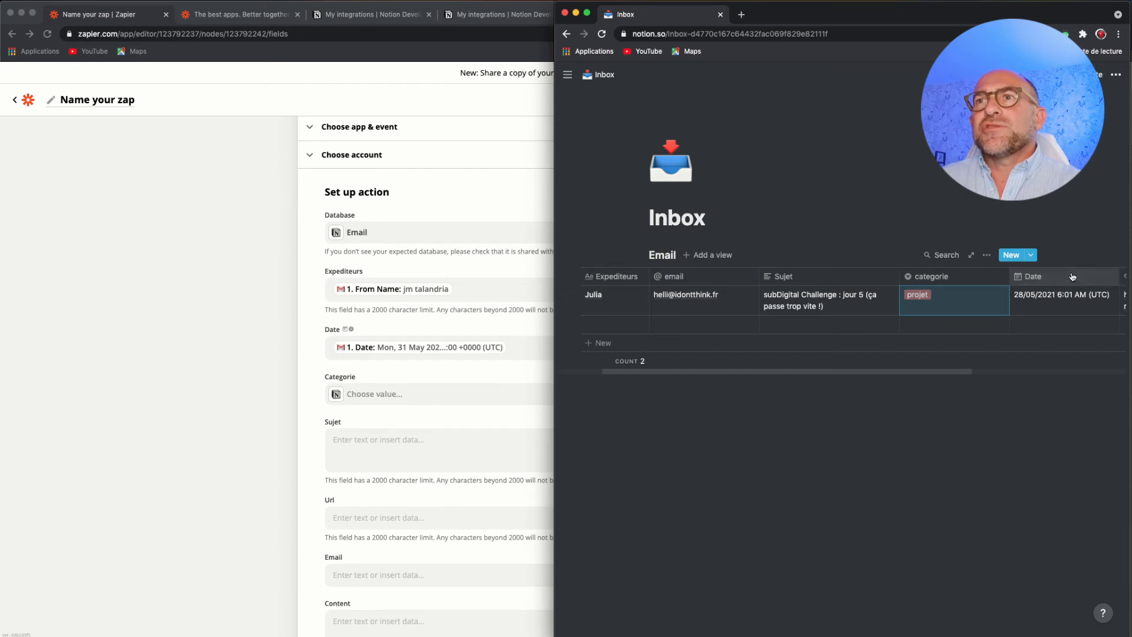
click(1070, 280)
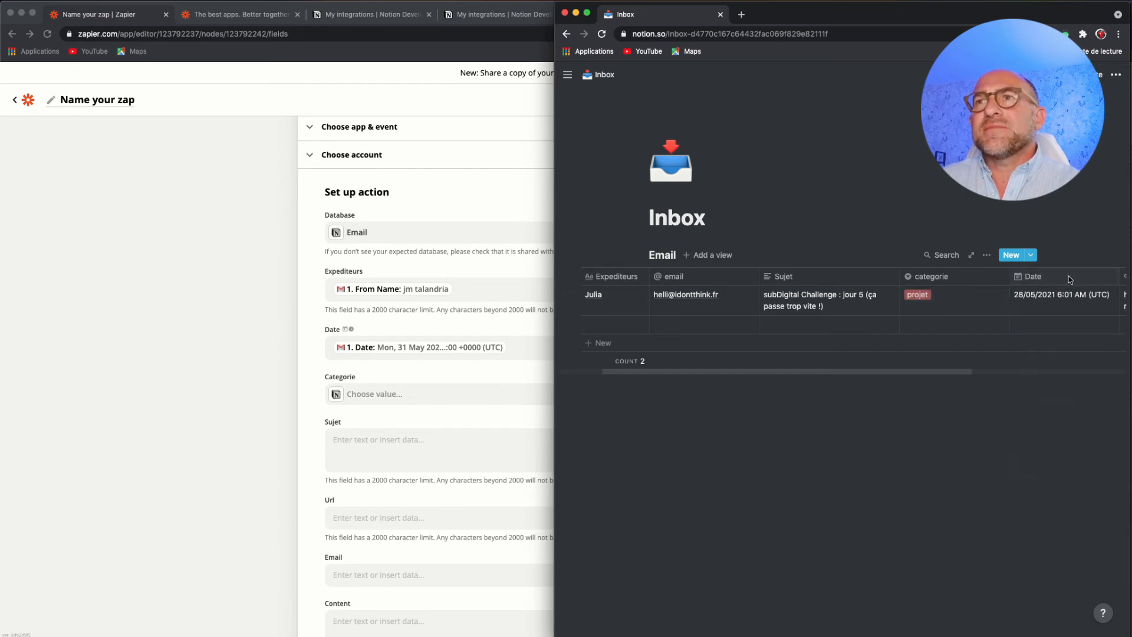
click(1072, 256)
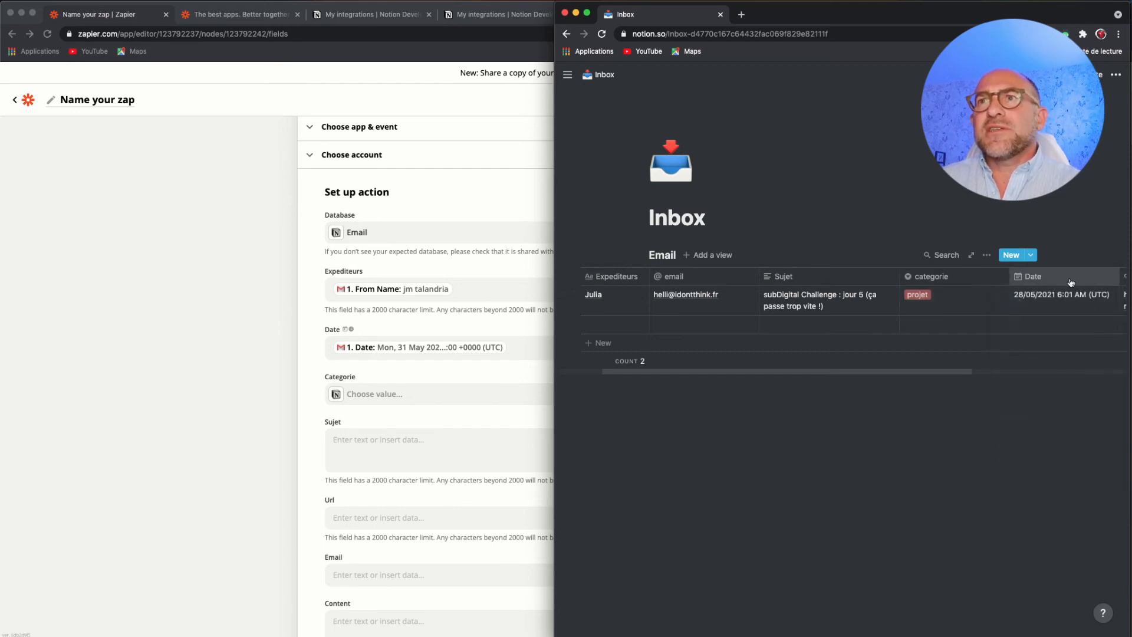
drag(937, 372, 1006, 373)
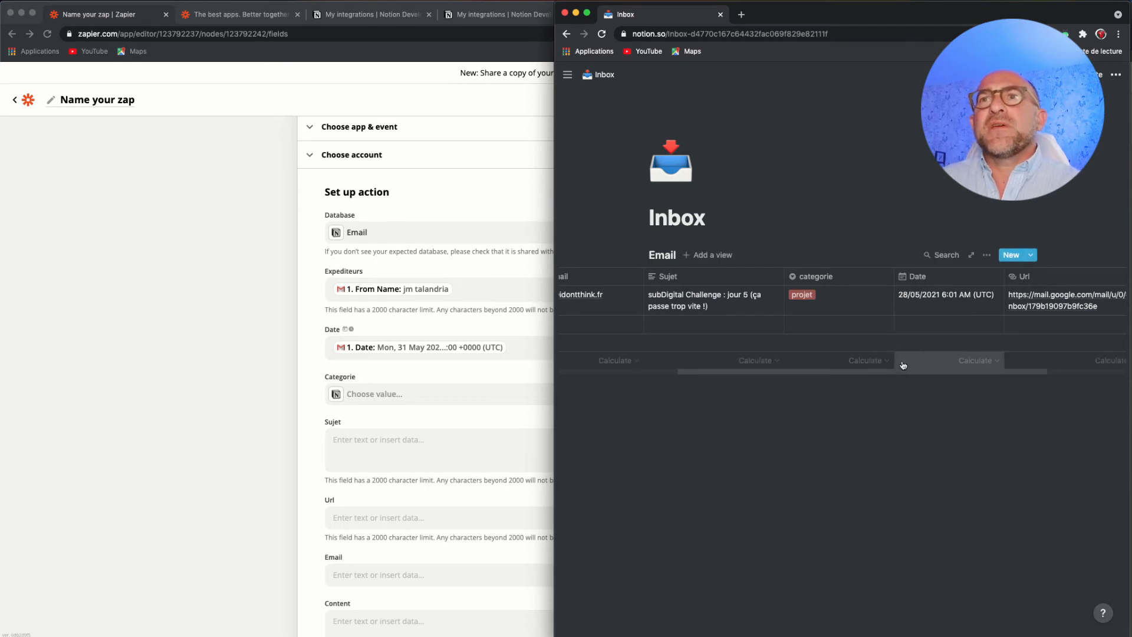
- Switch back to the Zapier action setup and set Categorie to Client
click(503, 380)
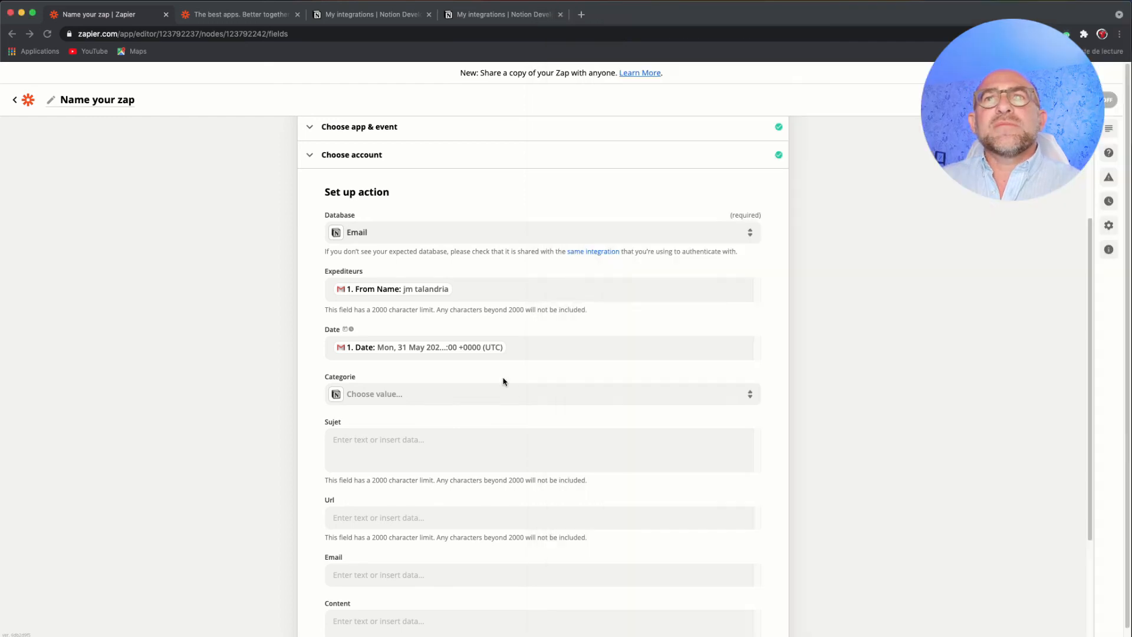
click(471, 397)
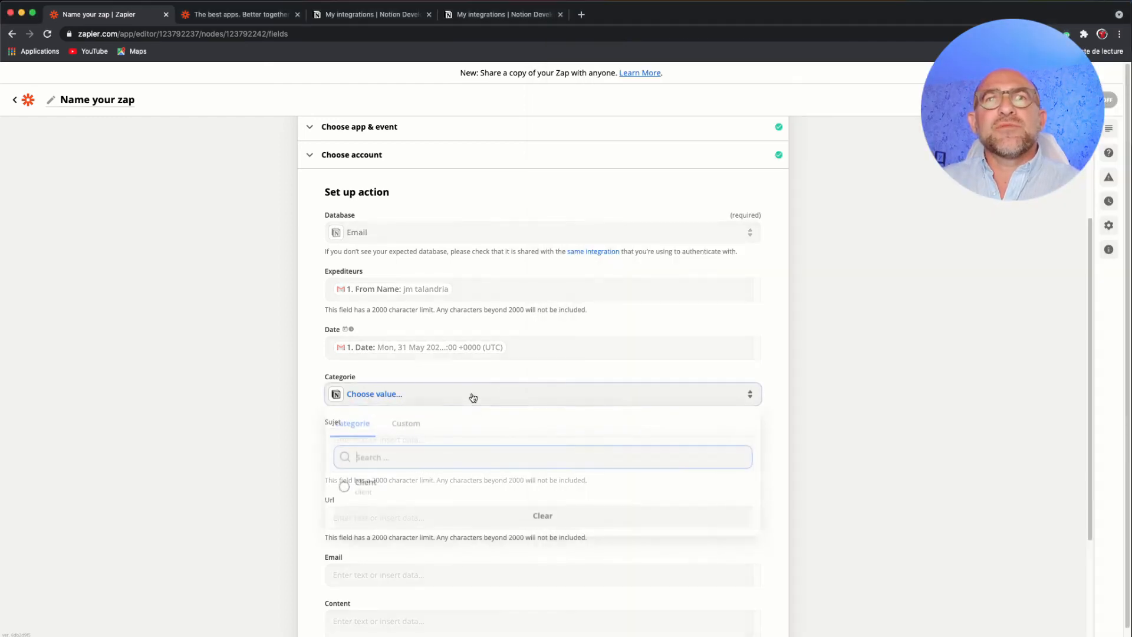
click(371, 493)
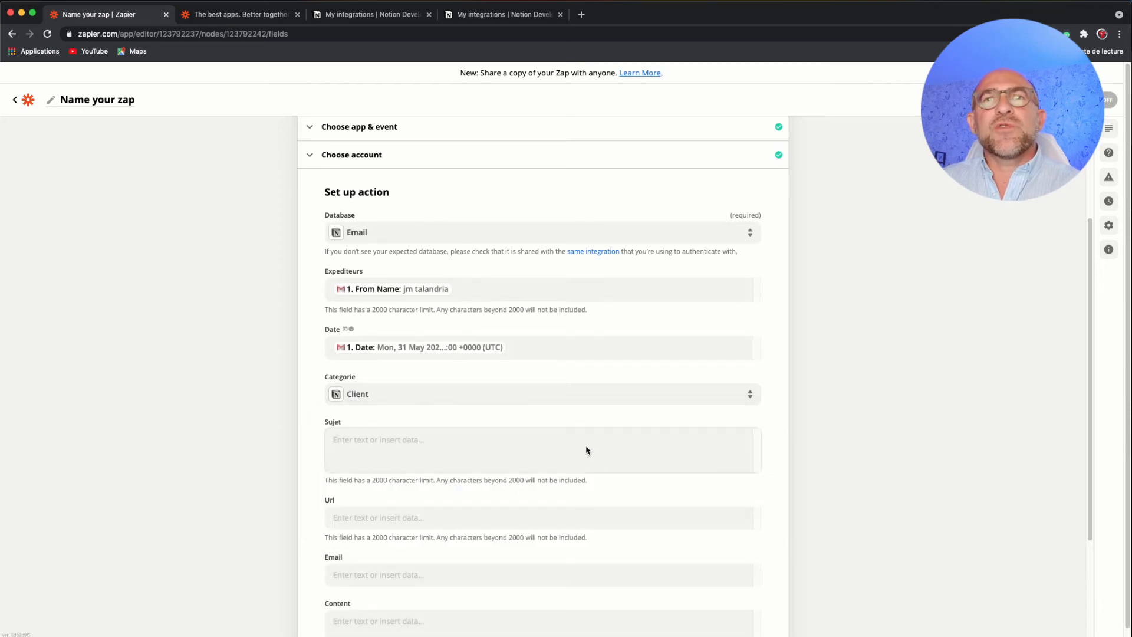
- Map the Sujet field to the Gmail trigger's Subject, searching the full data list for "subj"
scroll(585, 450, down, 2)
click(492, 366)
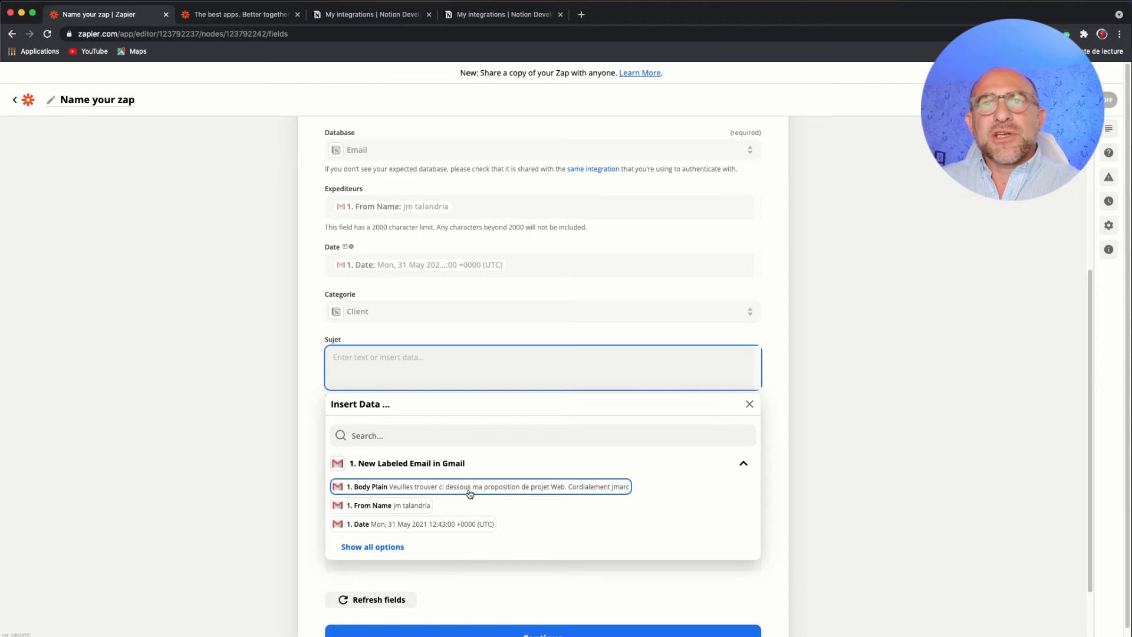
click(392, 547)
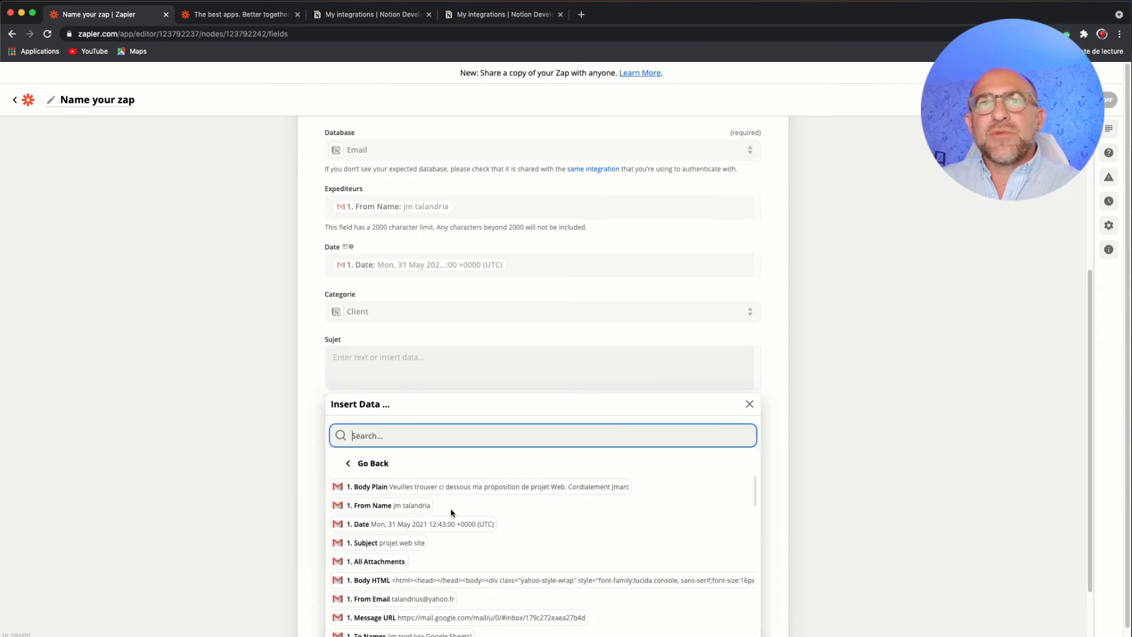
scroll(451, 513, down, 1)
scroll(454, 507, down, 6)
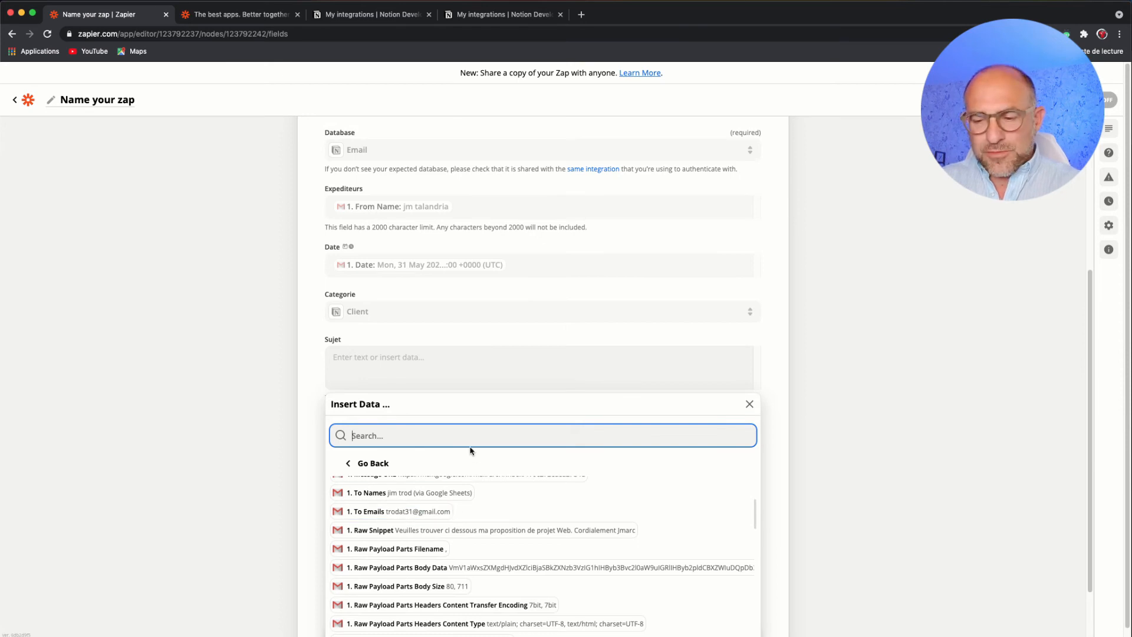
text(sub)
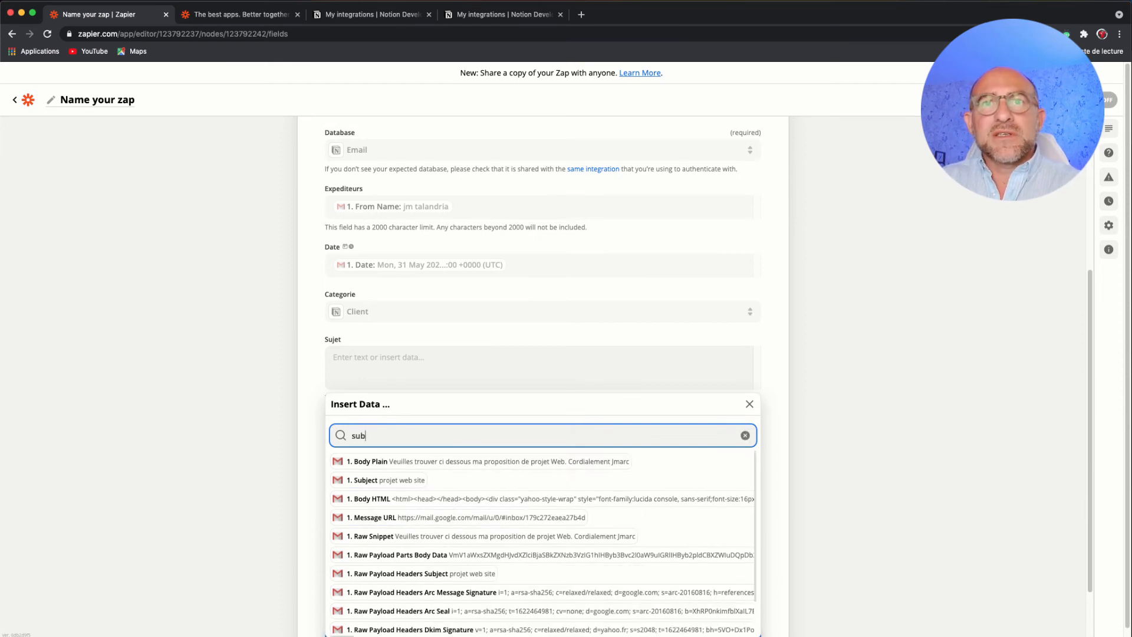
text(j)
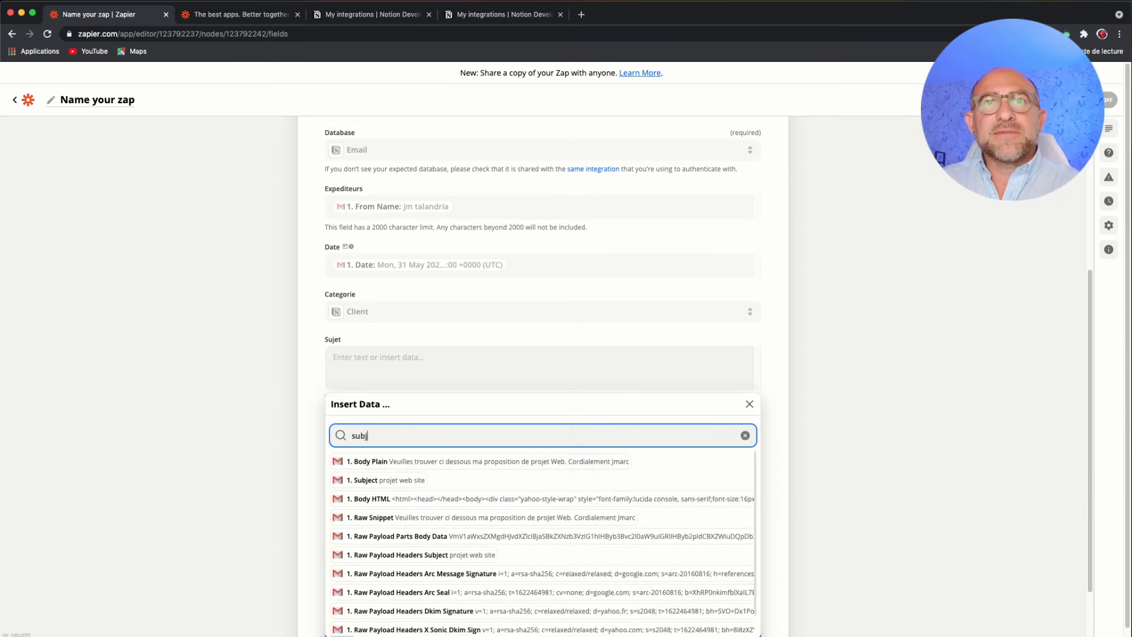
click(420, 482)
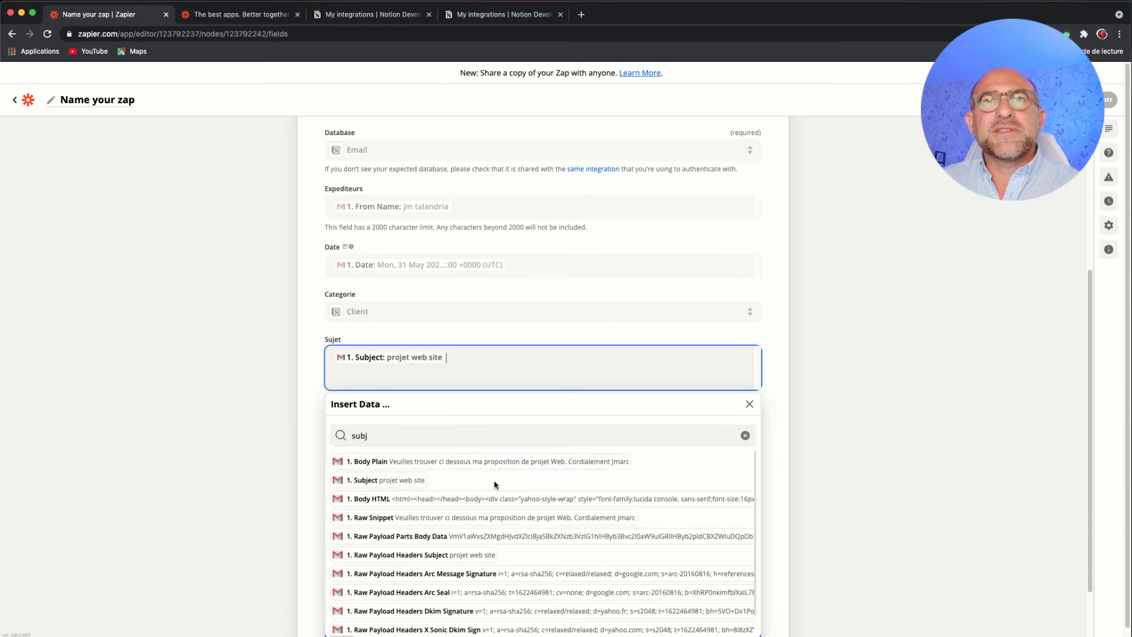
click(315, 405)
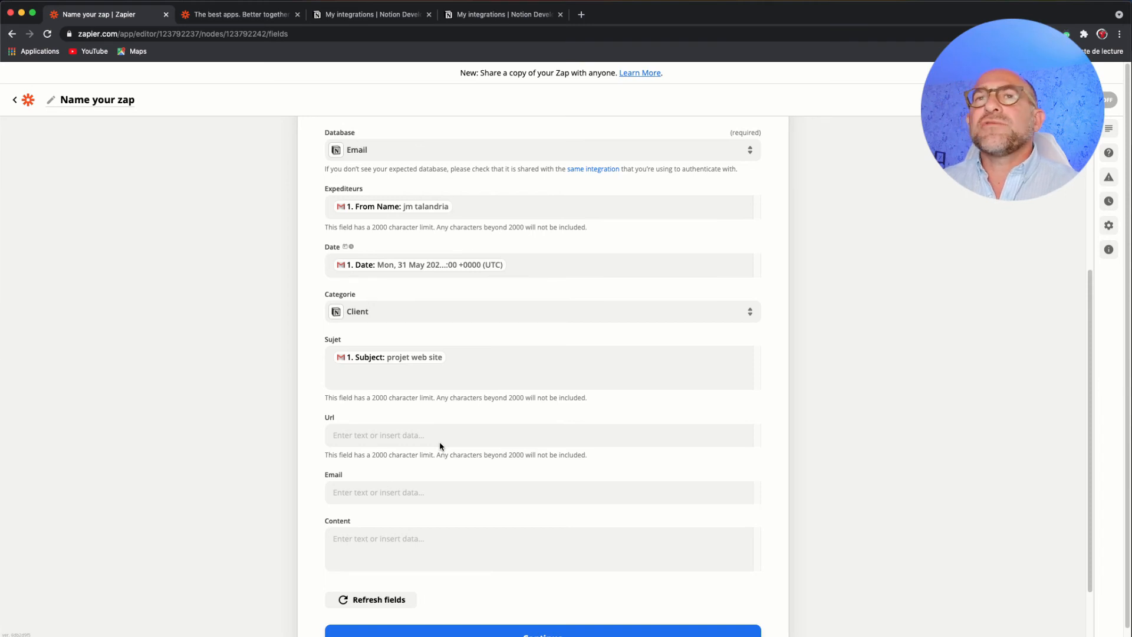
- Map the Url field to the Gmail trigger's Message URL, searching the full data list for "url"
click(438, 434)
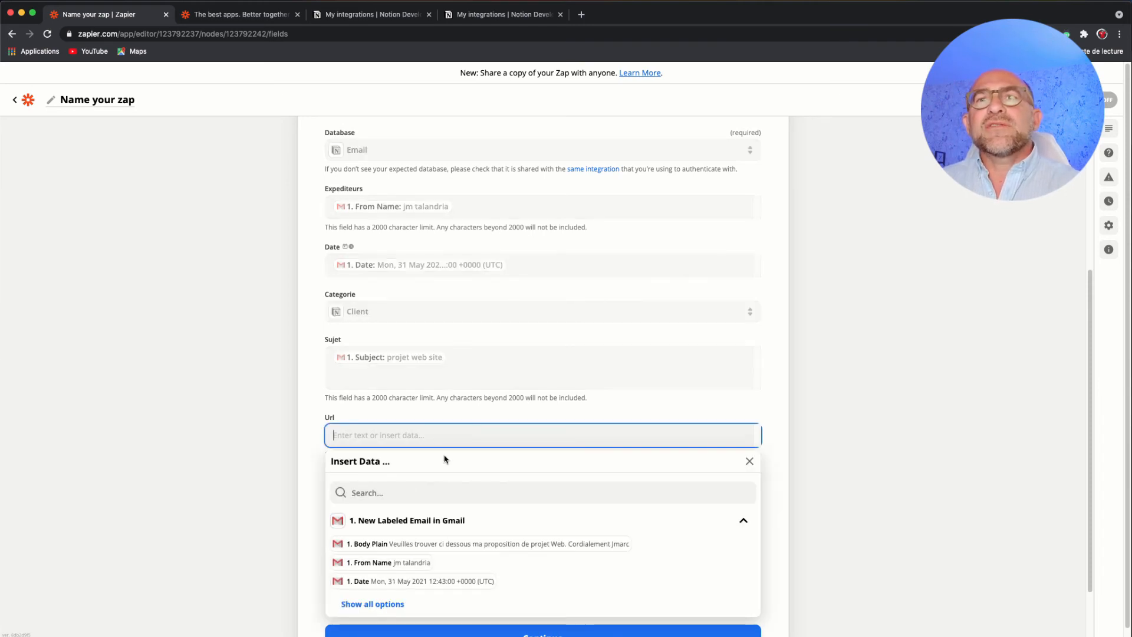
scroll(463, 554, down, 2)
click(399, 530)
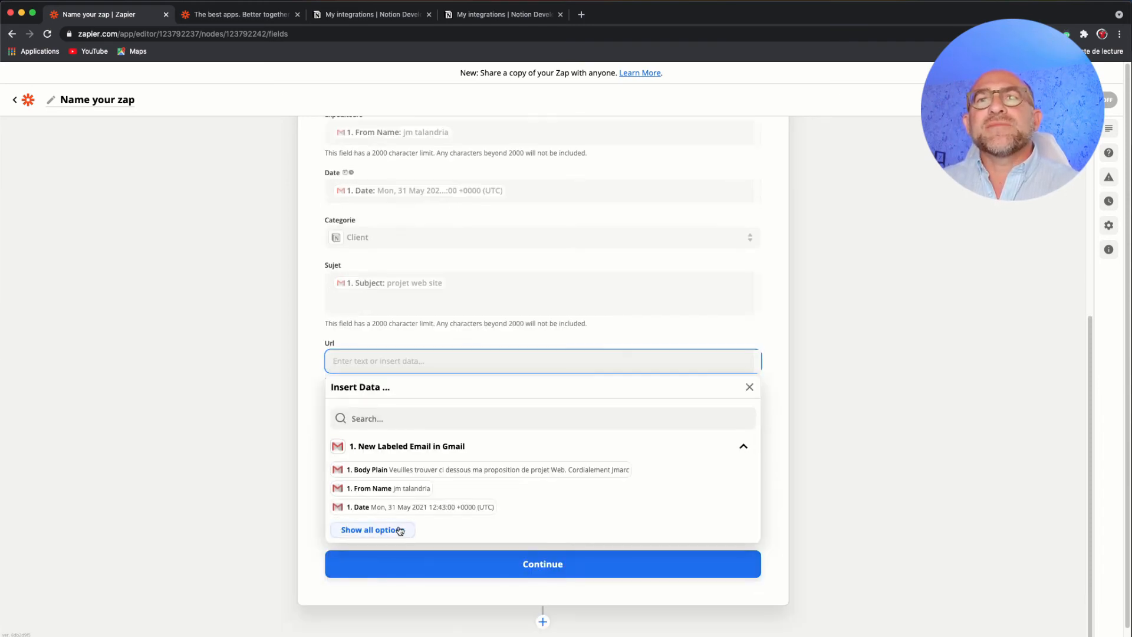
scroll(445, 521, down, 2)
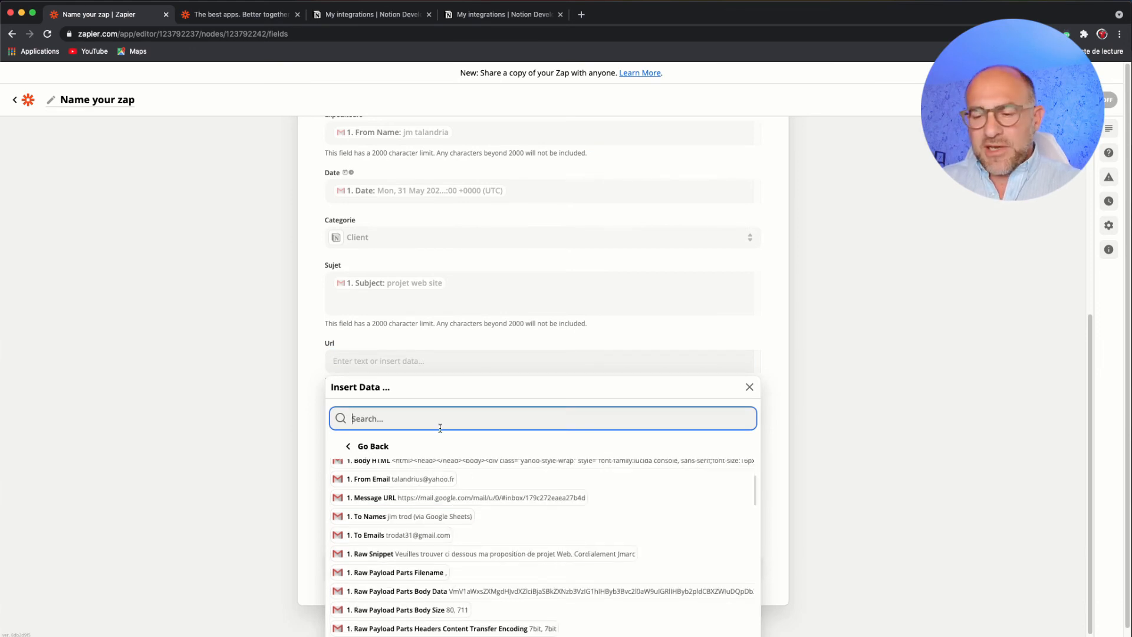
text(url)
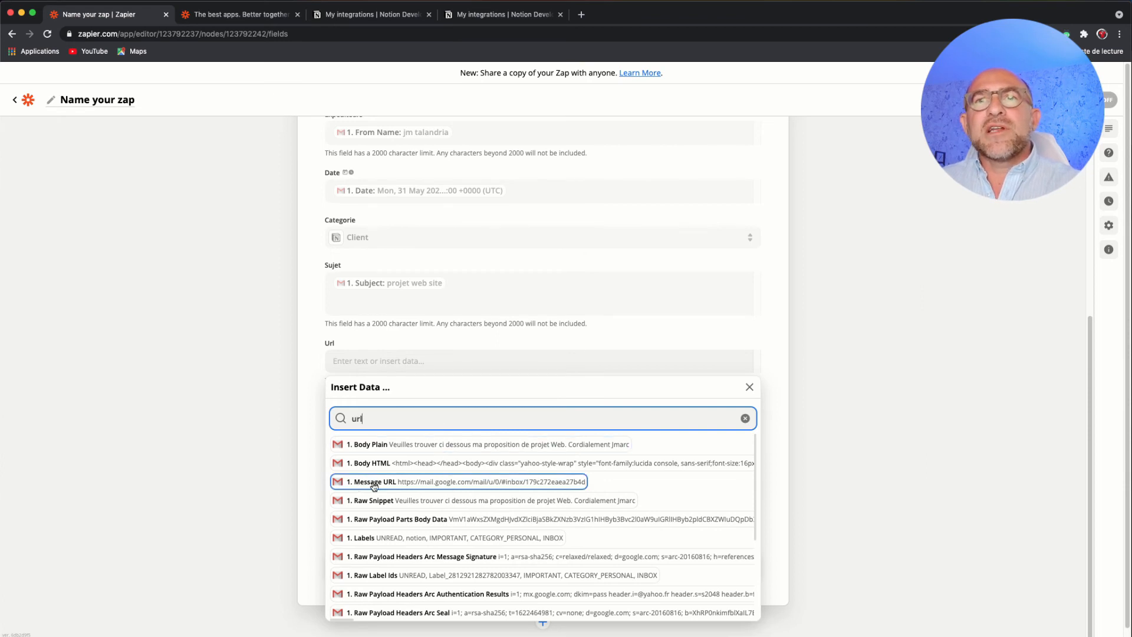
click(447, 482)
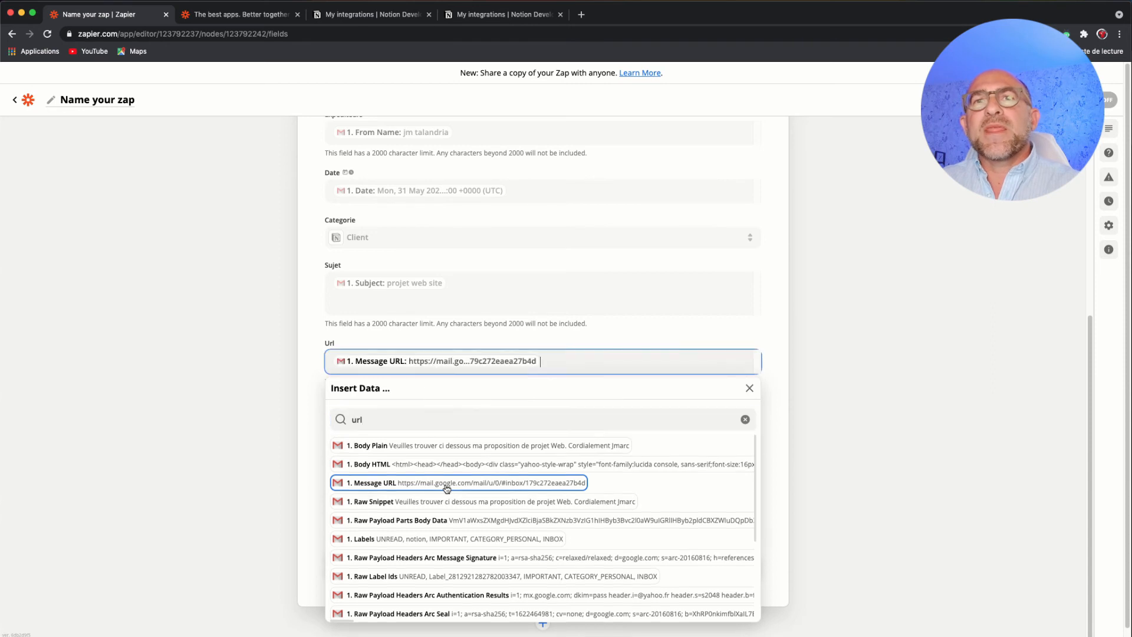
click(310, 409)
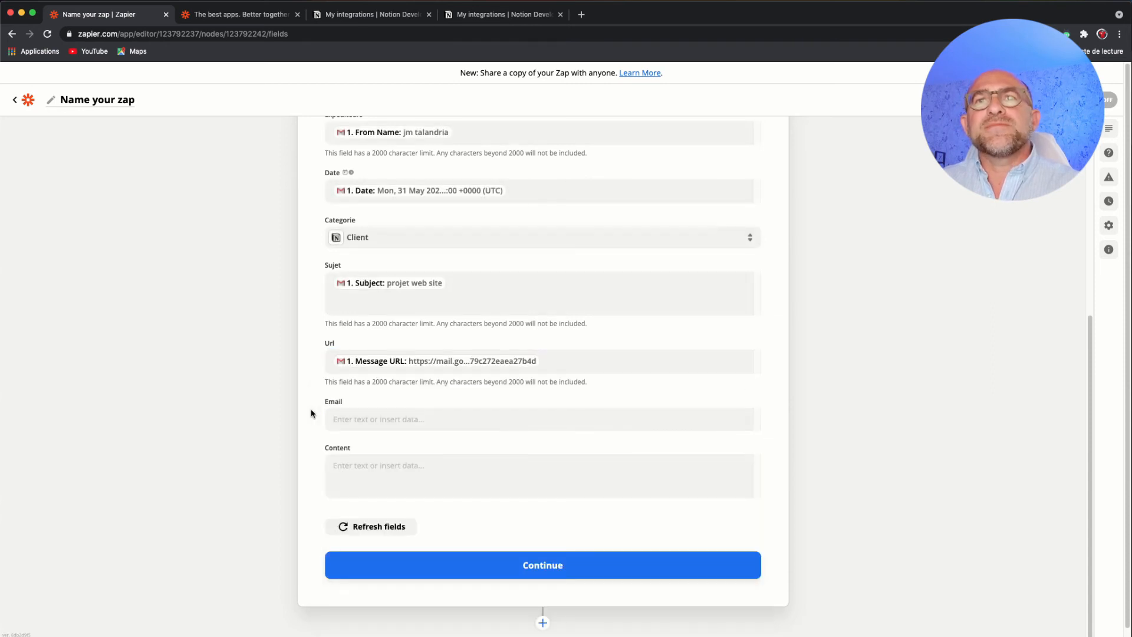
- Map the Email field to the Gmail trigger's To Emails value from the full data list
click(386, 415)
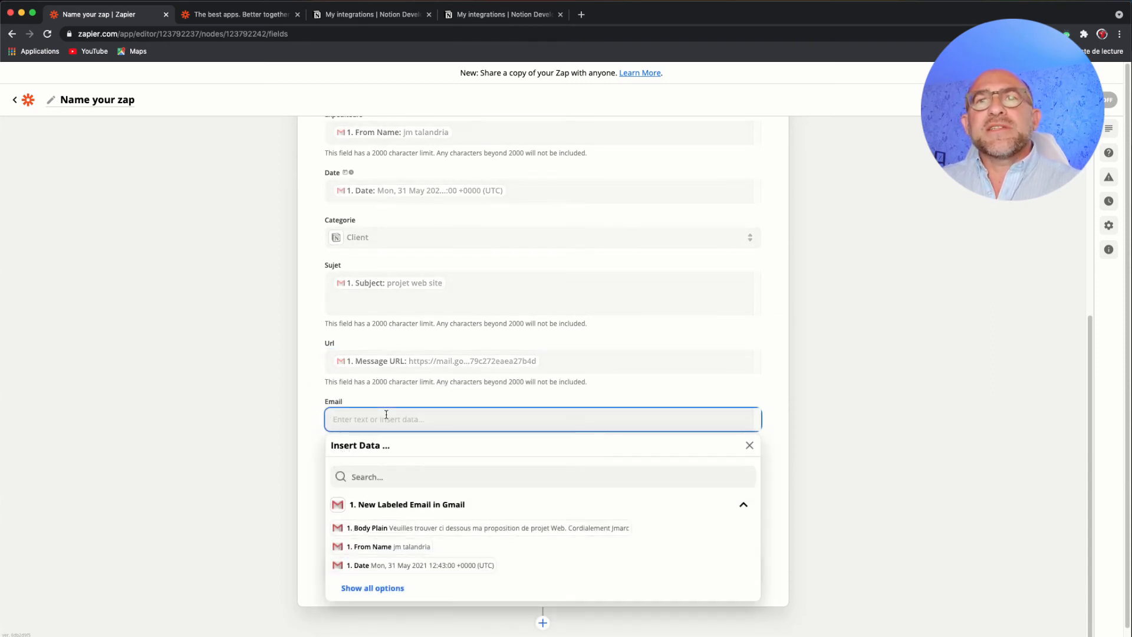
click(372, 587)
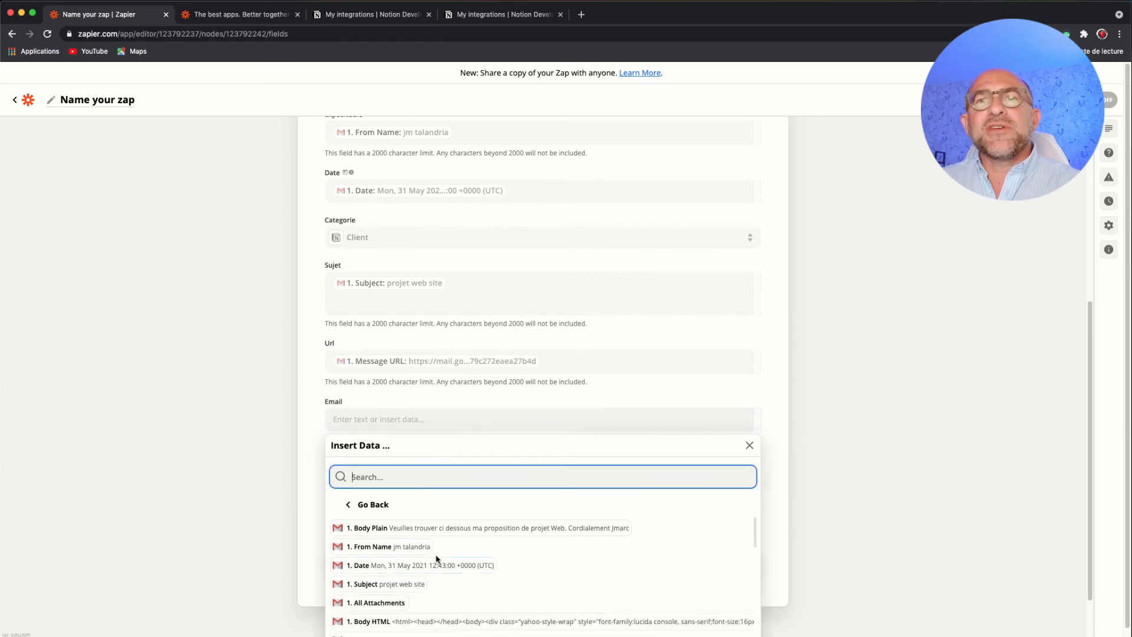
scroll(437, 559, down, 1)
scroll(437, 559, down, 5)
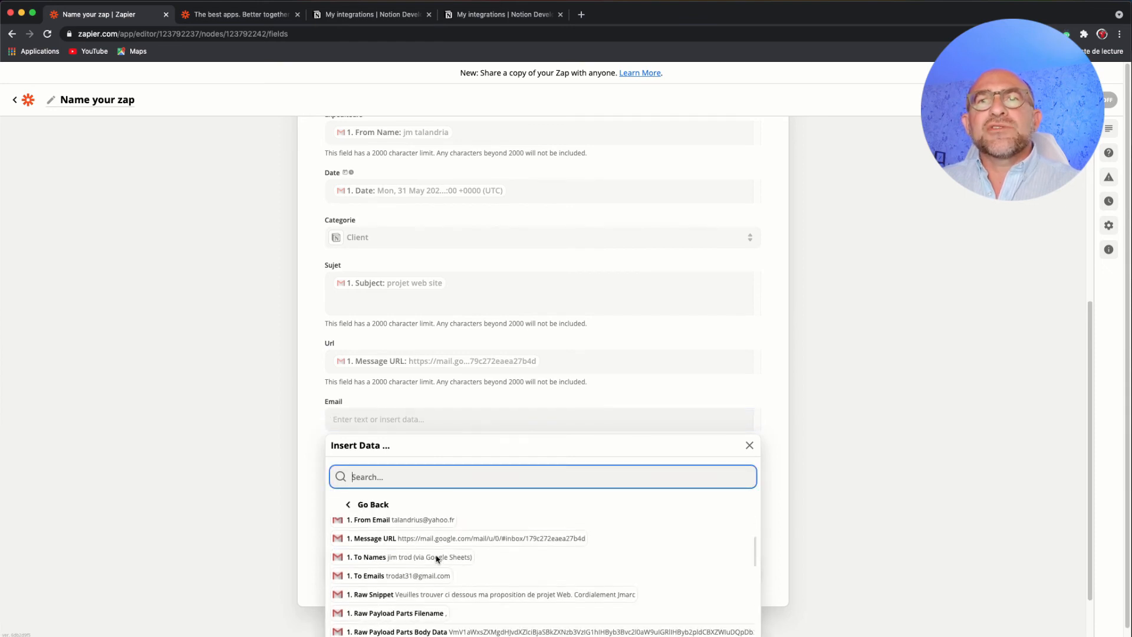
click(424, 581)
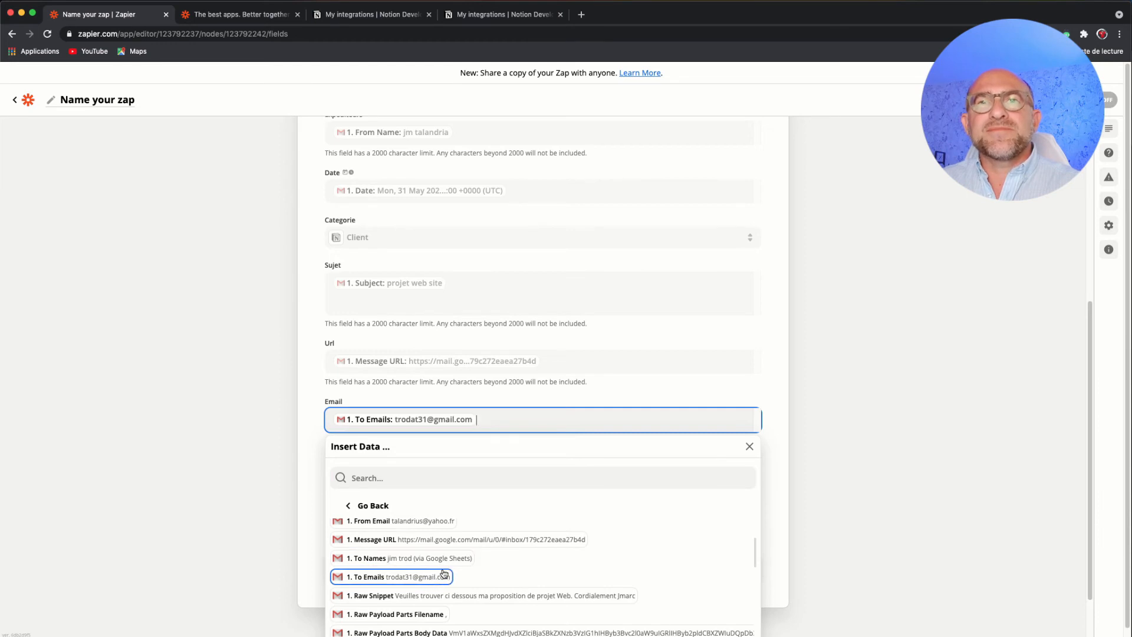
- Replace the To Emails value in the Email field with the Gmail trigger's From Email
click(424, 524)
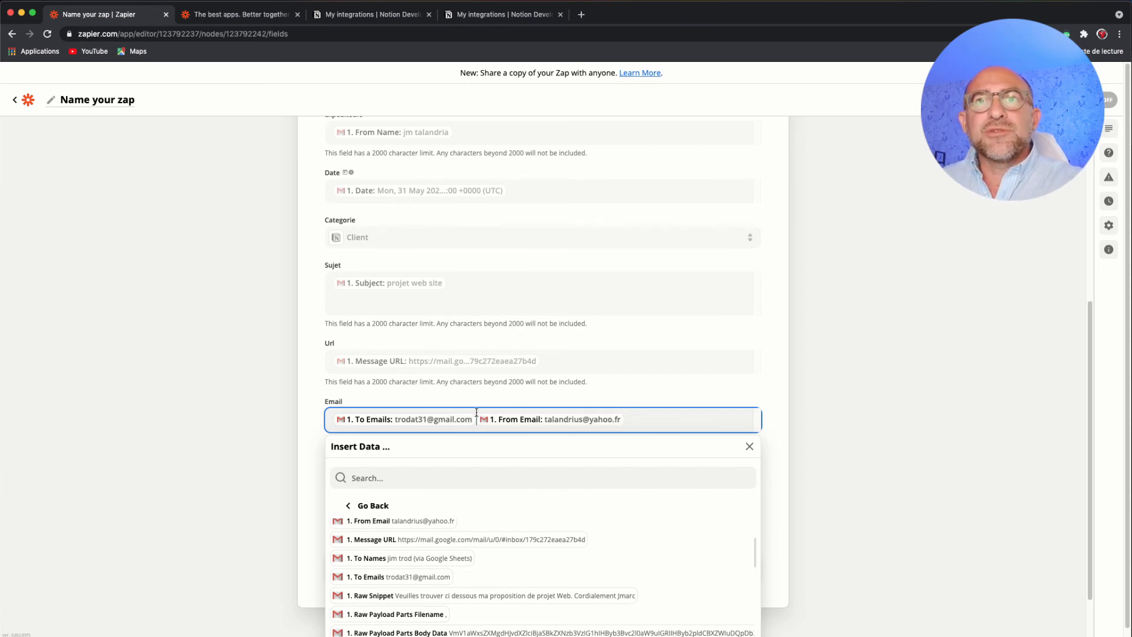
key(BackSpace)
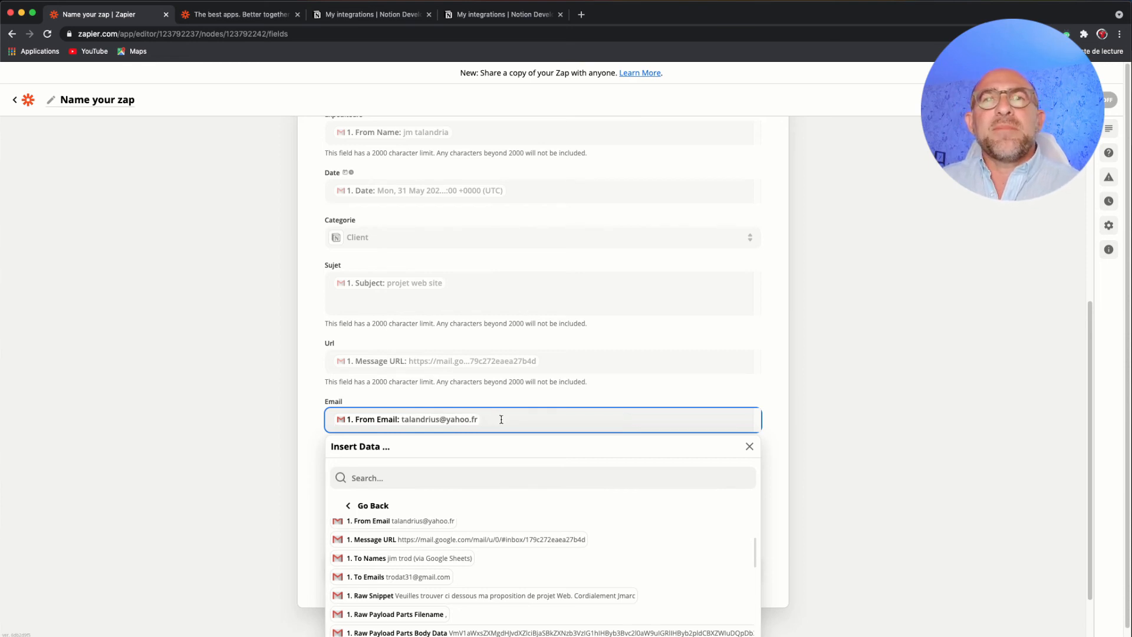
click(311, 454)
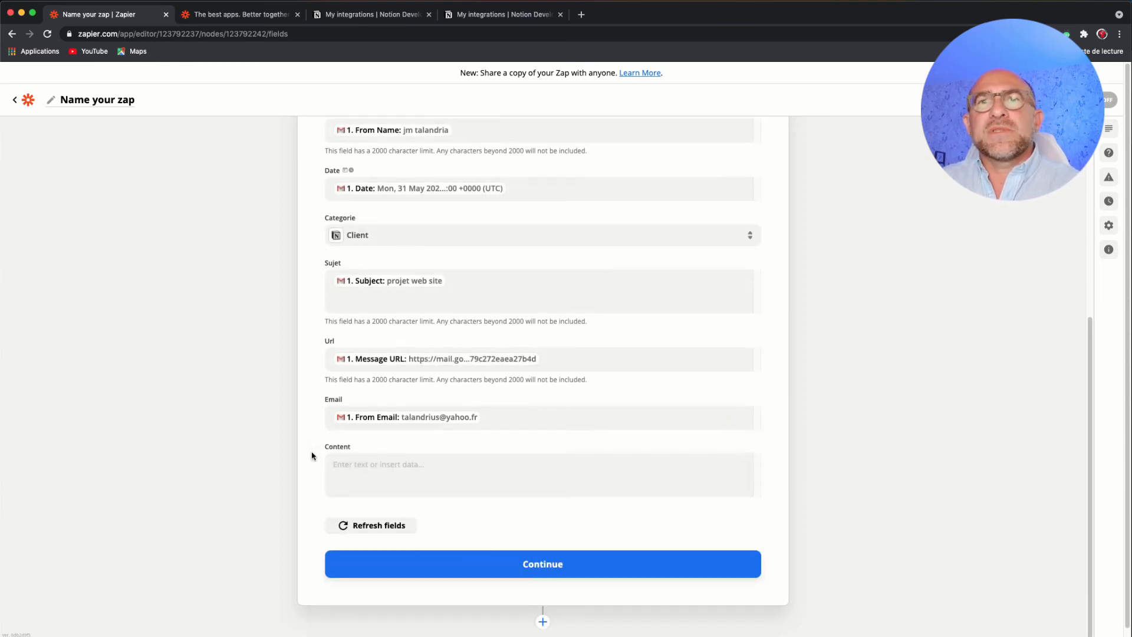
- Map the Content field to the Gmail trigger's Body Plain value
click(389, 465)
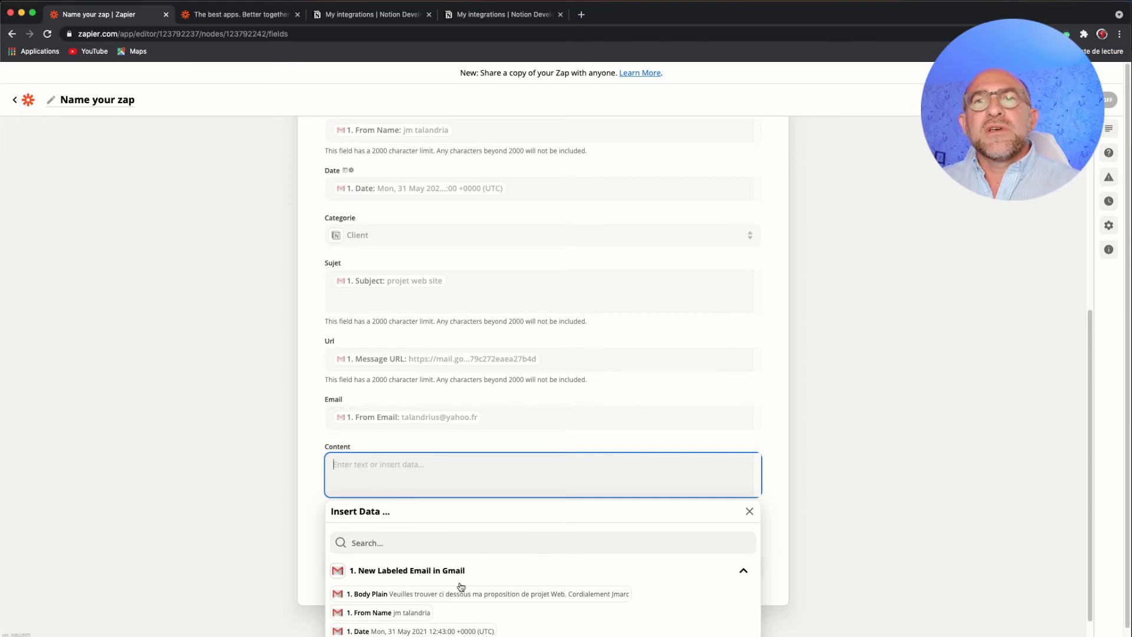
scroll(466, 592, down, 1)
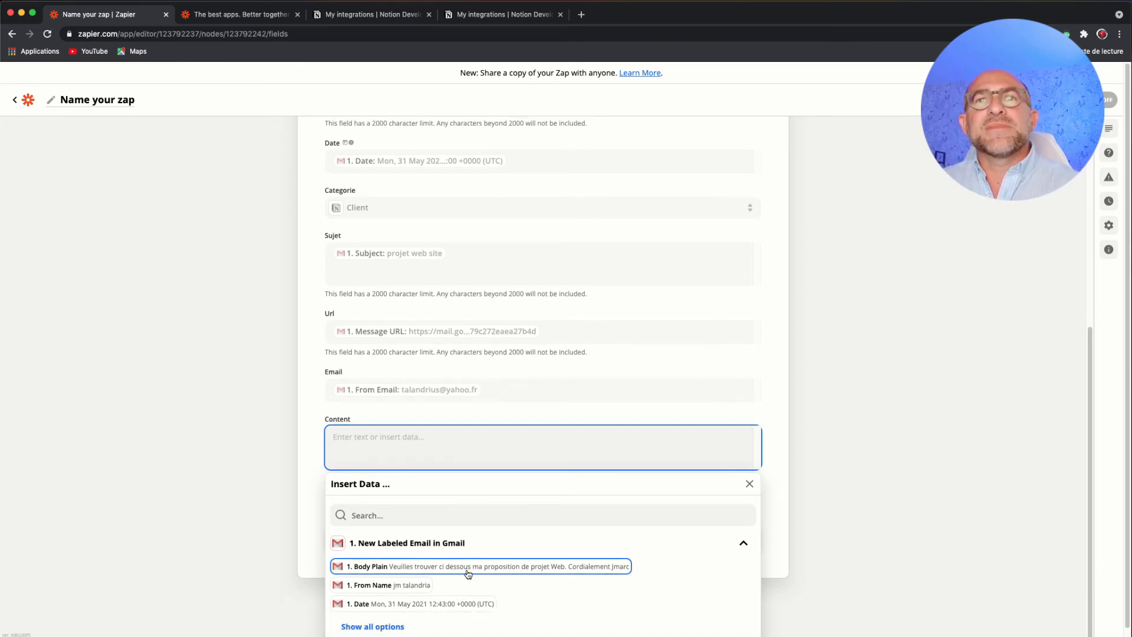
click(467, 573)
click(311, 496)
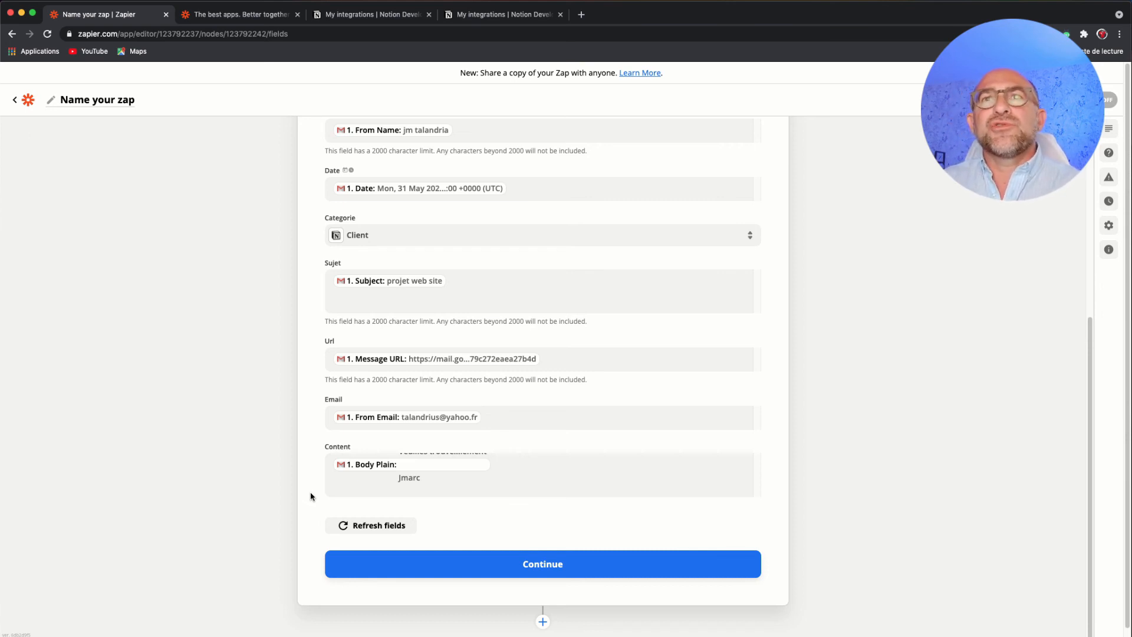
- Review the field mappings, complete the action setup, and run Test & Review to send the database item to Notion
scroll(374, 434, up, 5)
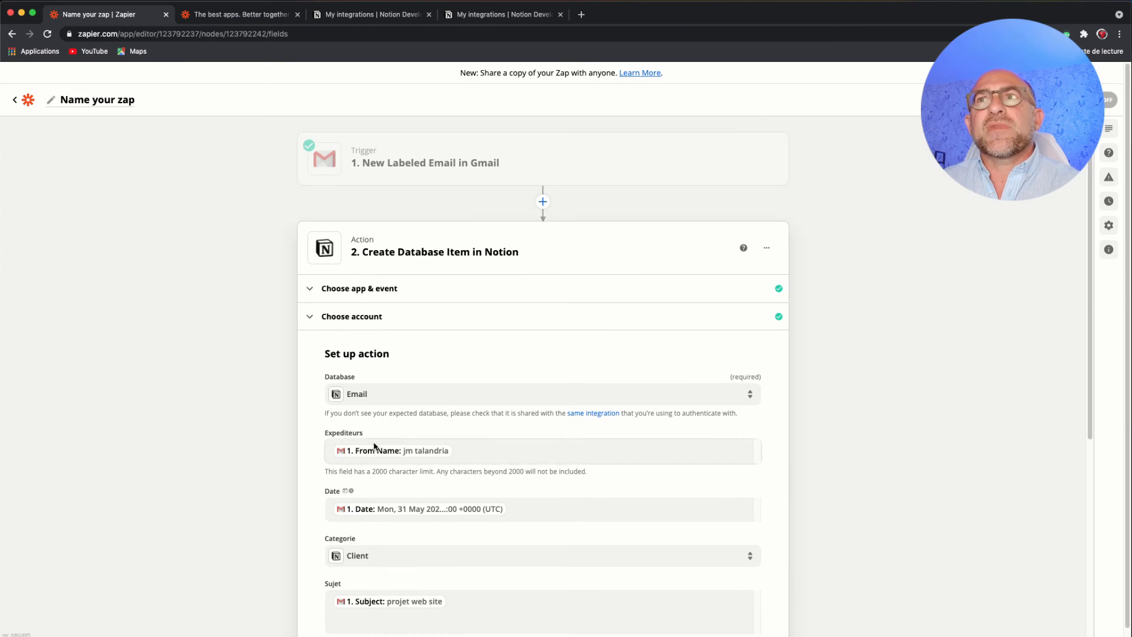
scroll(417, 458, down, 5)
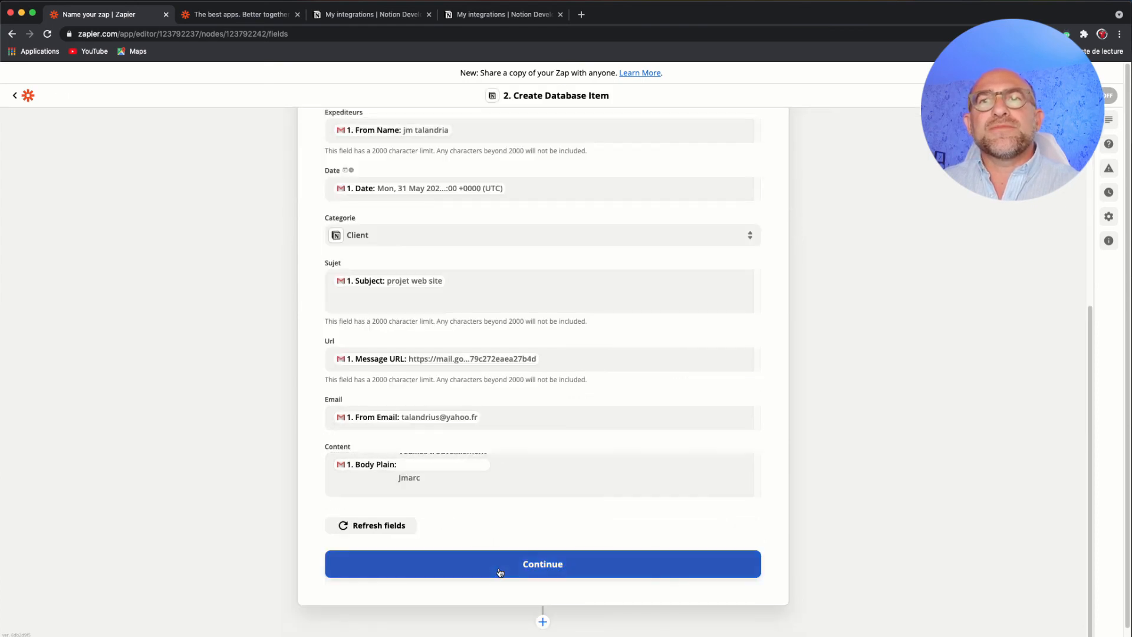
click(532, 564)
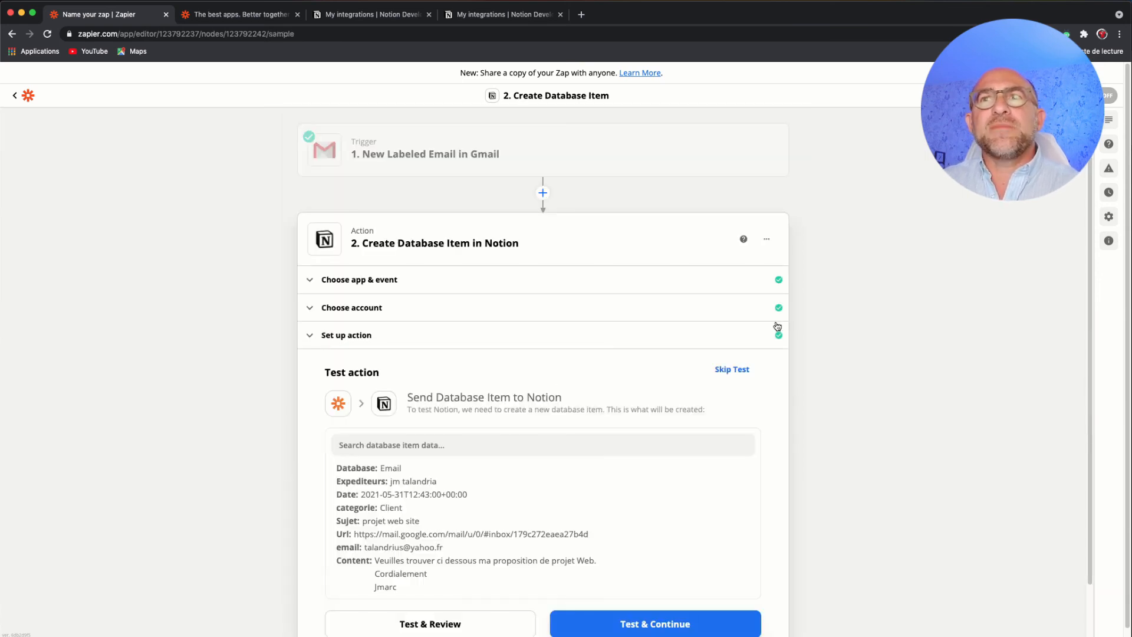
scroll(690, 372, down, 2)
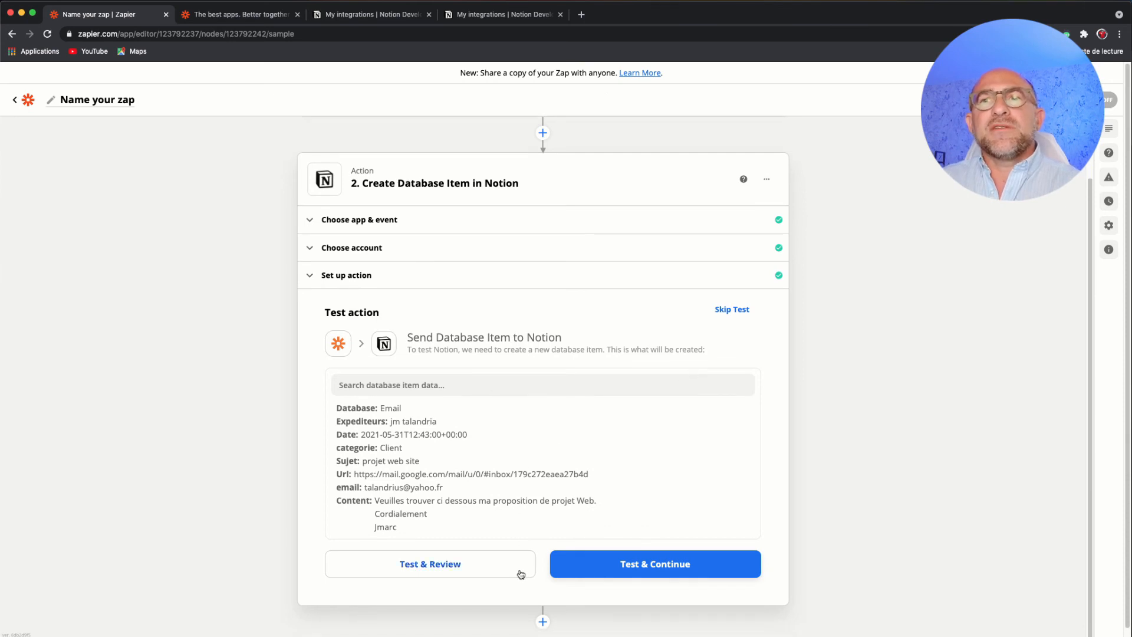
click(447, 567)
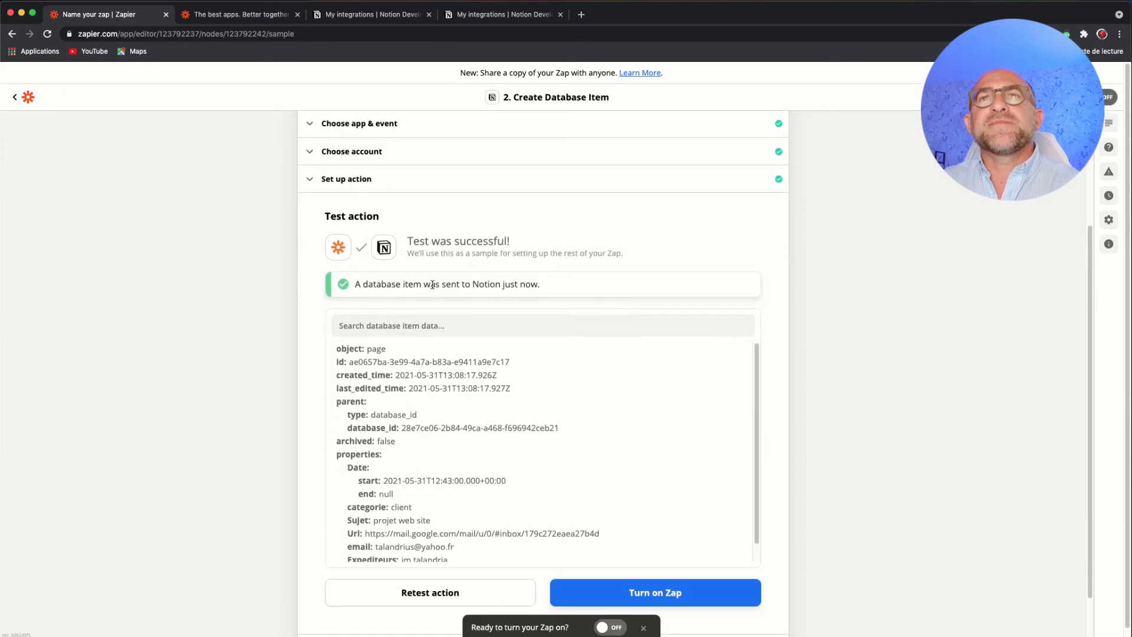
drag(550, 292, 358, 284)
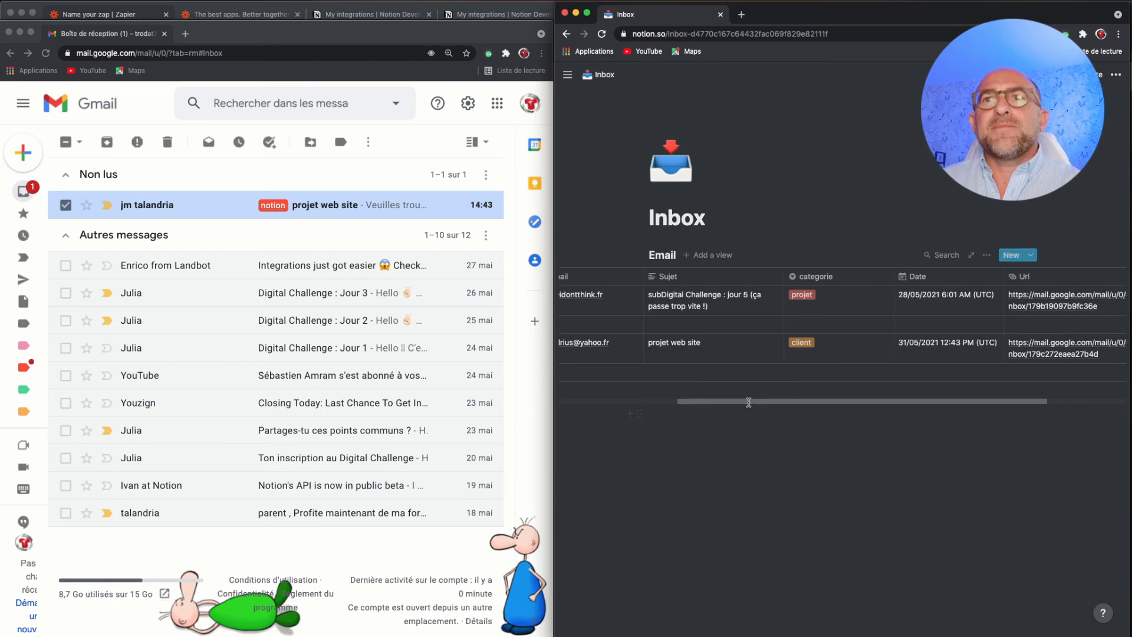
- Switch to the Notion Inbox page and examine the "projet web site" row in the Email database, including its categorie options
drag(748, 406, 676, 408)
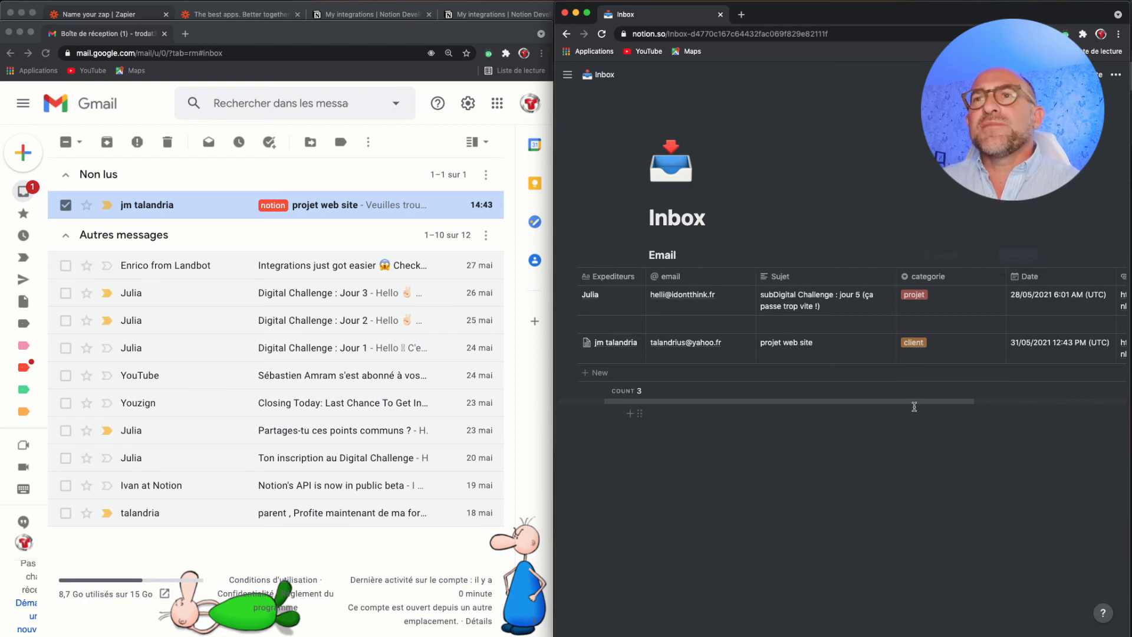
click(943, 342)
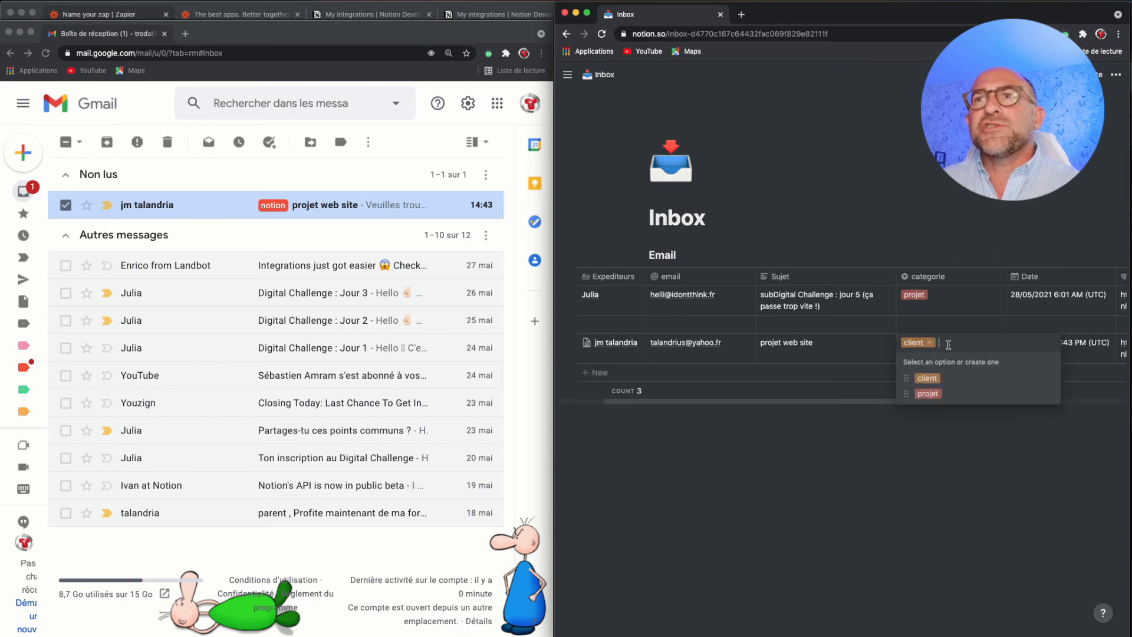
click(865, 403)
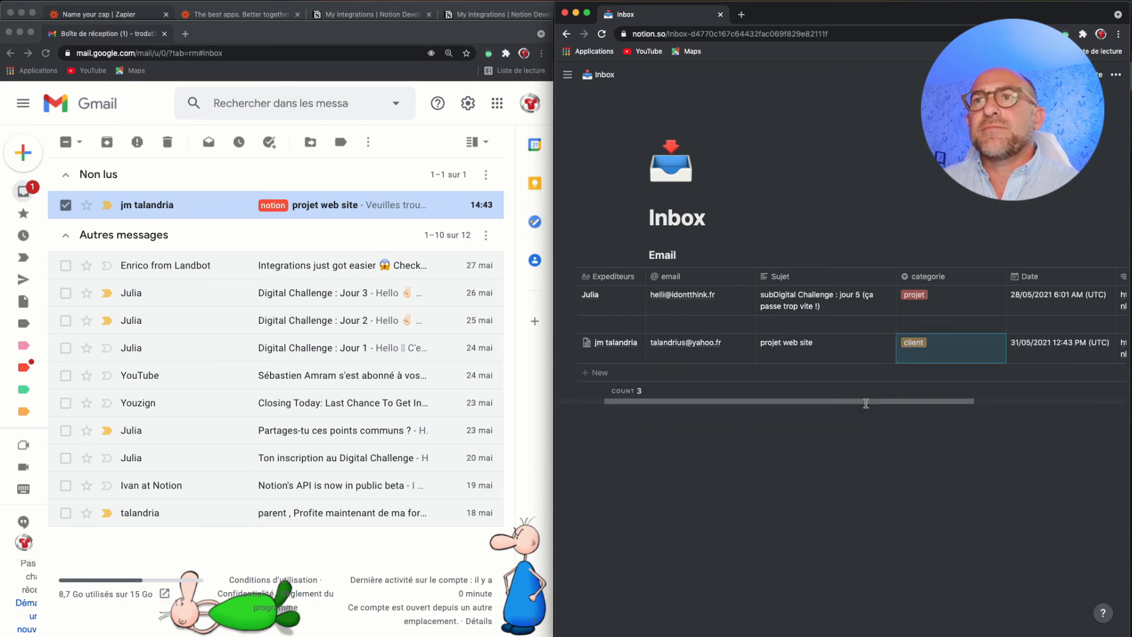
- Check the "projet web site" row's Url link by opening the Gmail message, and close the message tab
drag(865, 404, 1014, 404)
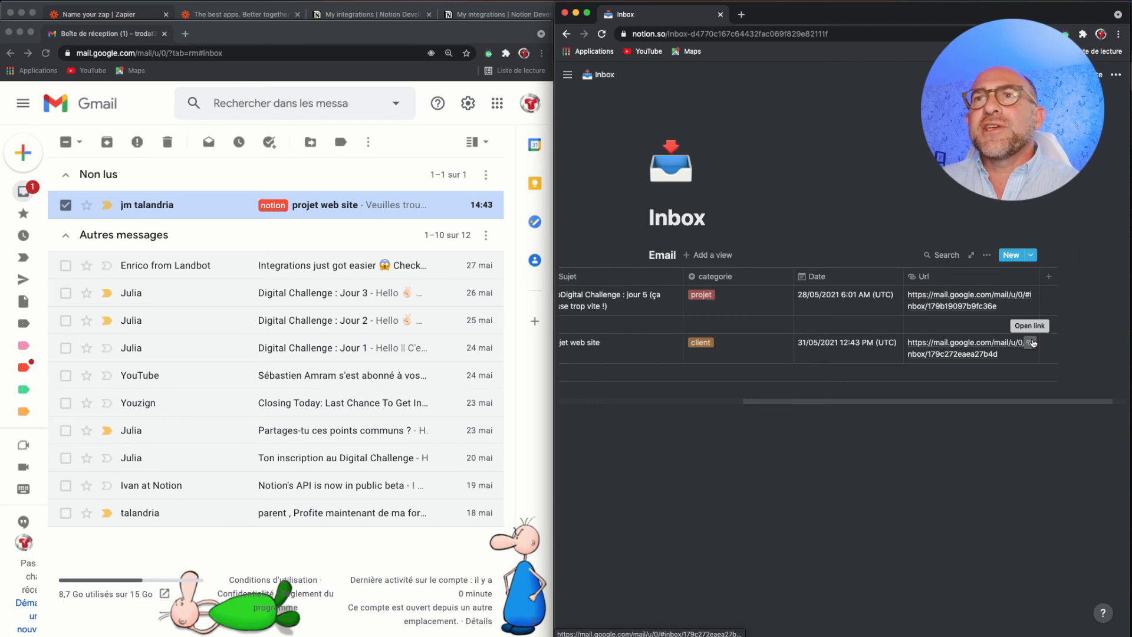
click(1030, 342)
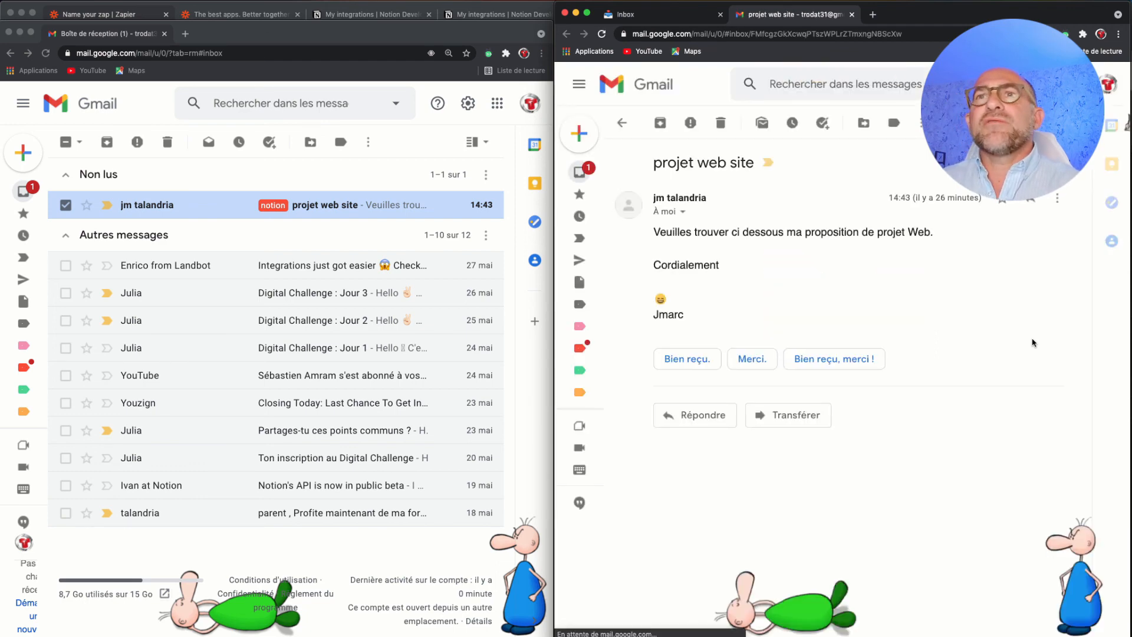
click(852, 15)
- Open the "projet web site" item as a page and examine its properties and email body text
drag(920, 403, 736, 404)
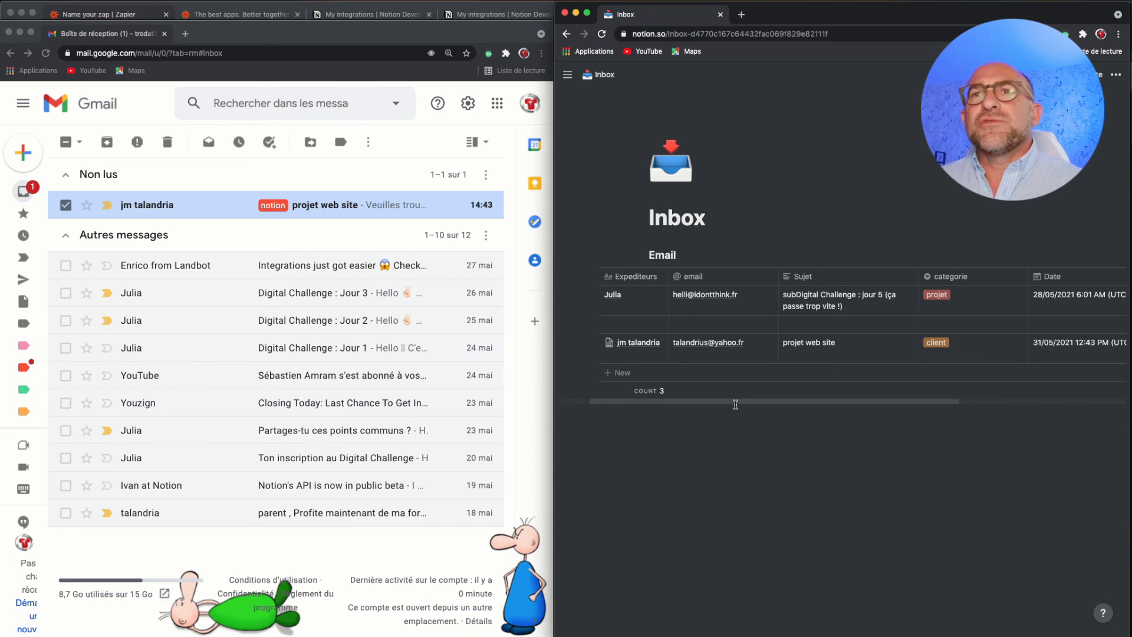
click(613, 344)
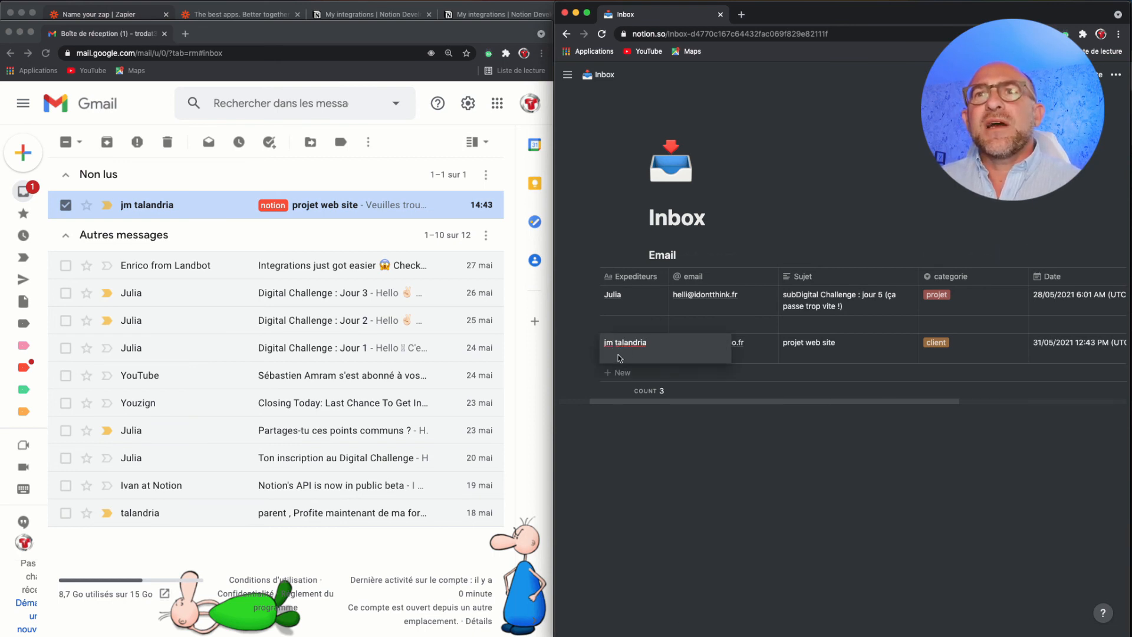
key(Escape)
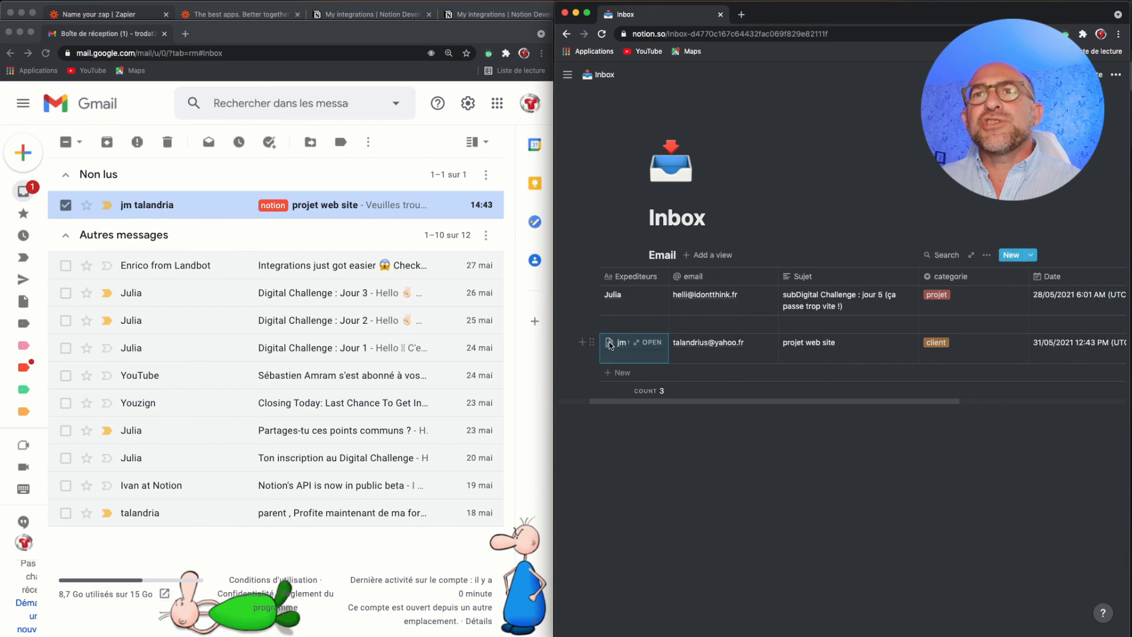
click(610, 345)
key(Escape)
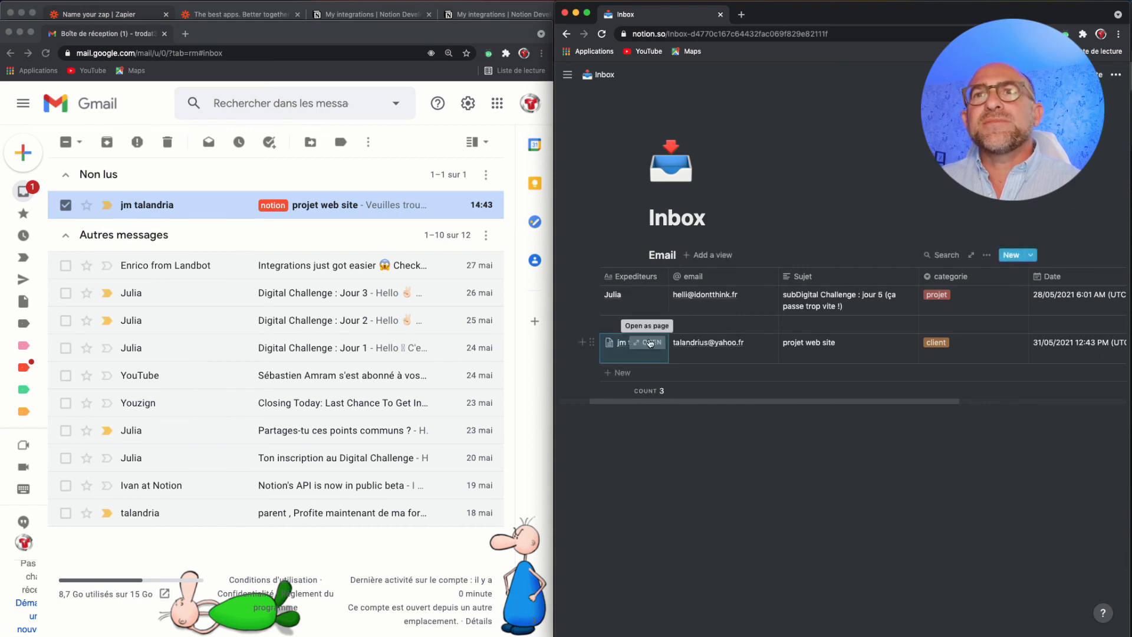
click(651, 342)
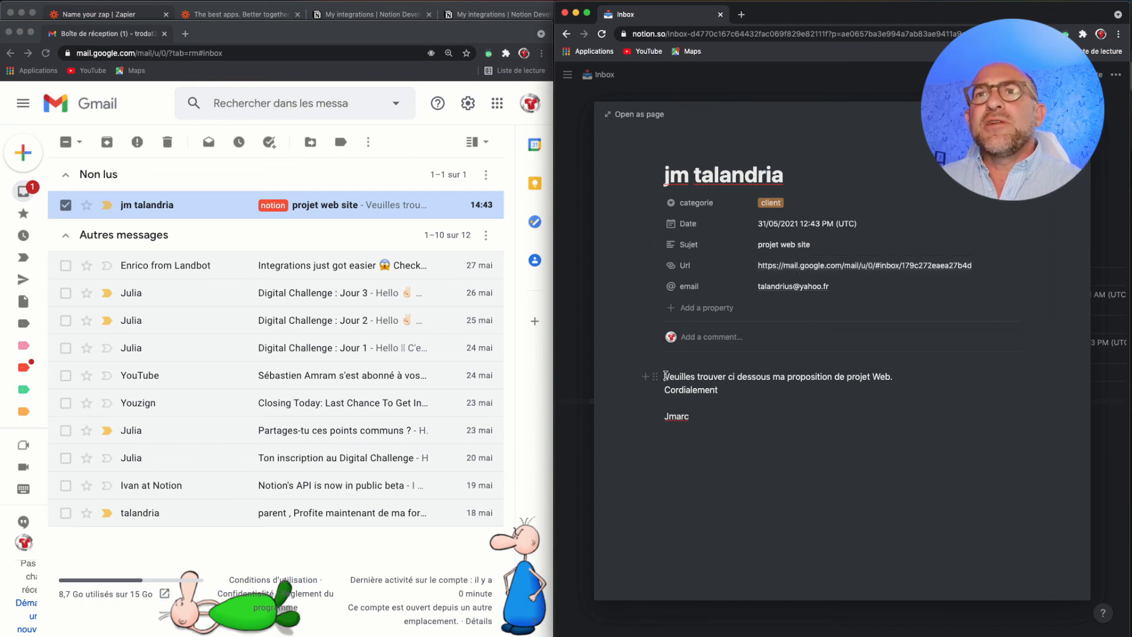
drag(664, 376, 758, 436)
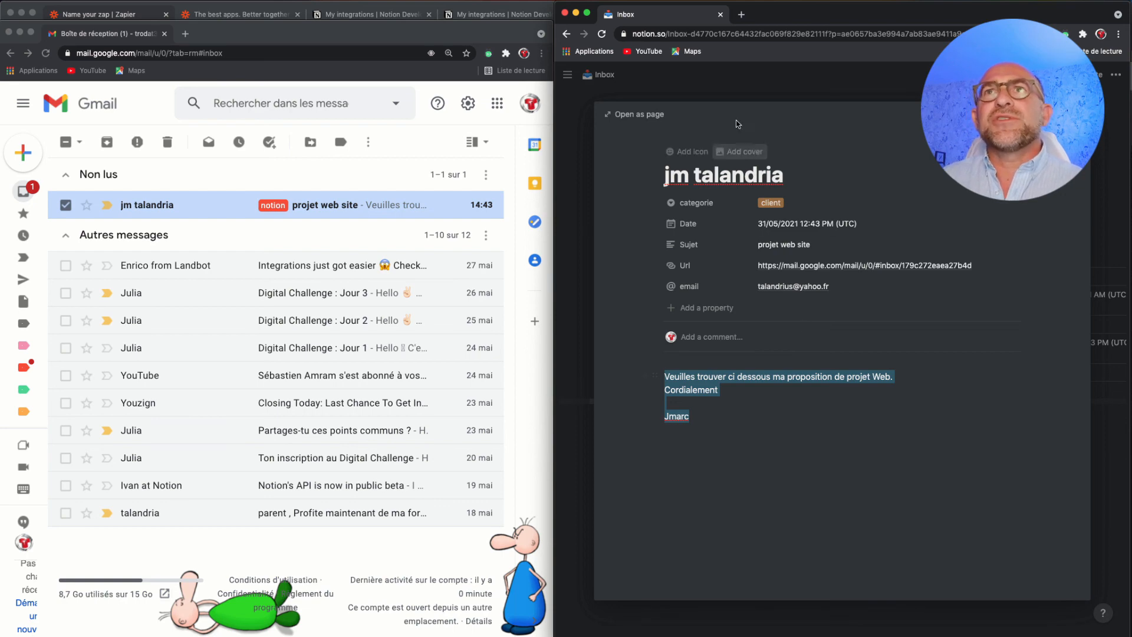
click(722, 83)
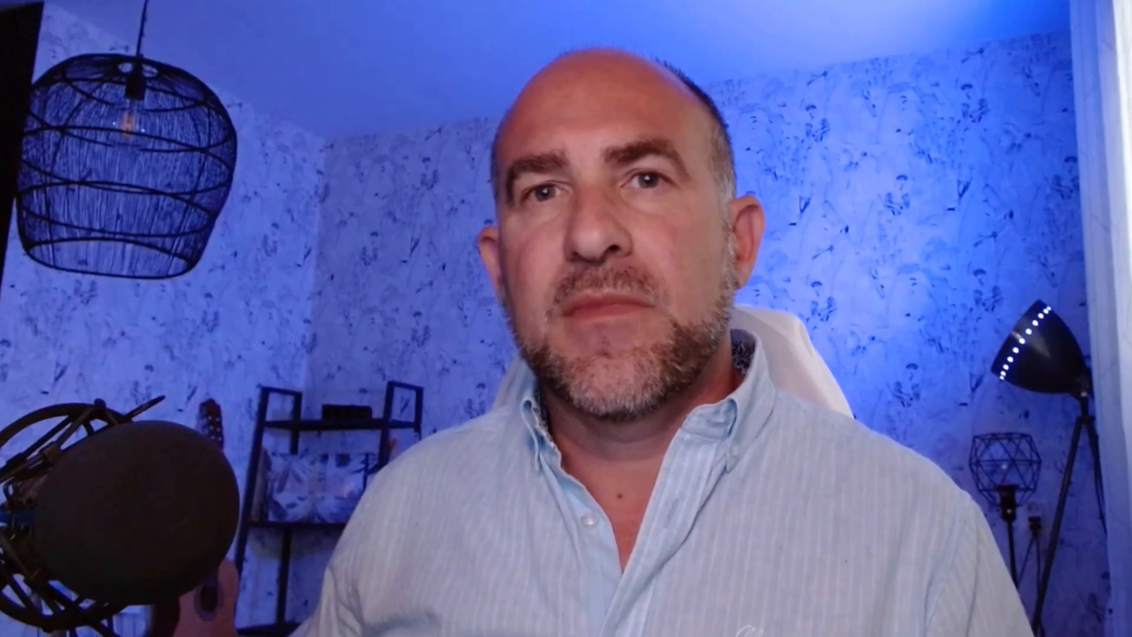